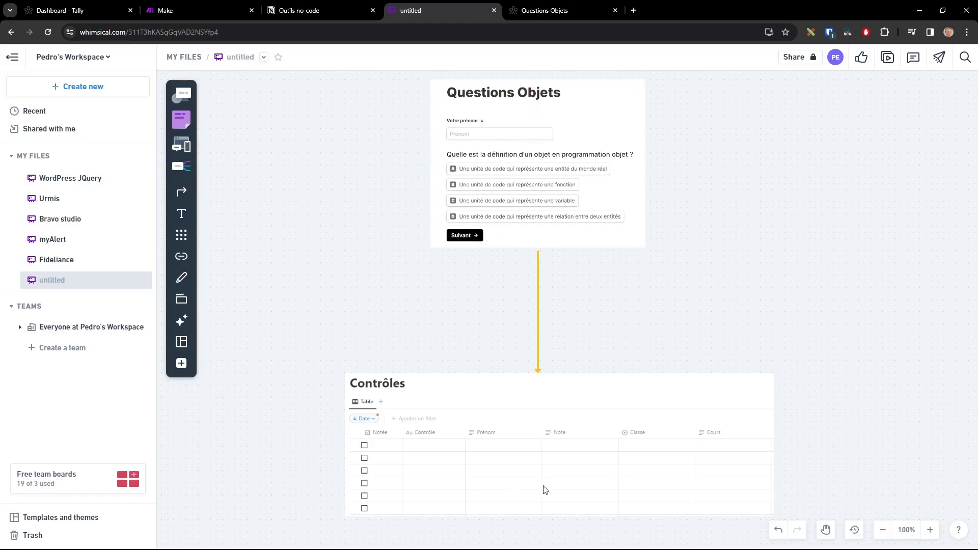
Step: Examine the board's workflow diagram linking Formulaire, MAKE.COM, NOTION and BASE DE DONNÉES
{"action": "key", "text": "space"}
{"action": "left_click_drag", "start_coordinate": [690, 309], "coordinate": [384, 290]}
{"action": "mouse_move", "coordinate": [638, 308]}
{"action": "left_mouse_down"}
{"action": "mouse_move", "coordinate": [465, 307]}
{"action": "mouse_move", "coordinate": [325, 286]}
{"action": "left_mouse_up"}
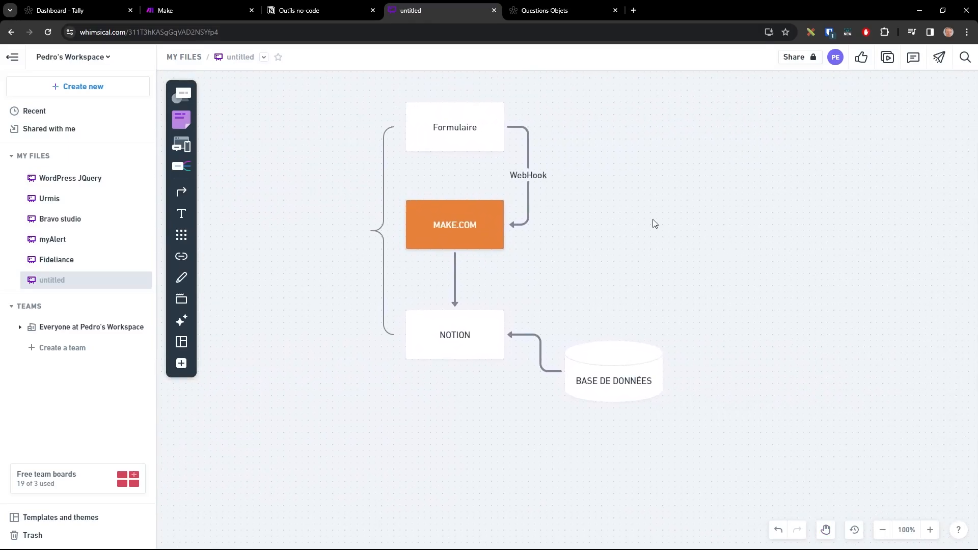
{"action": "left_click", "coordinate": [458, 127]}
{"action": "left_click", "coordinate": [594, 125]}
{"action": "left_click", "coordinate": [616, 379]}
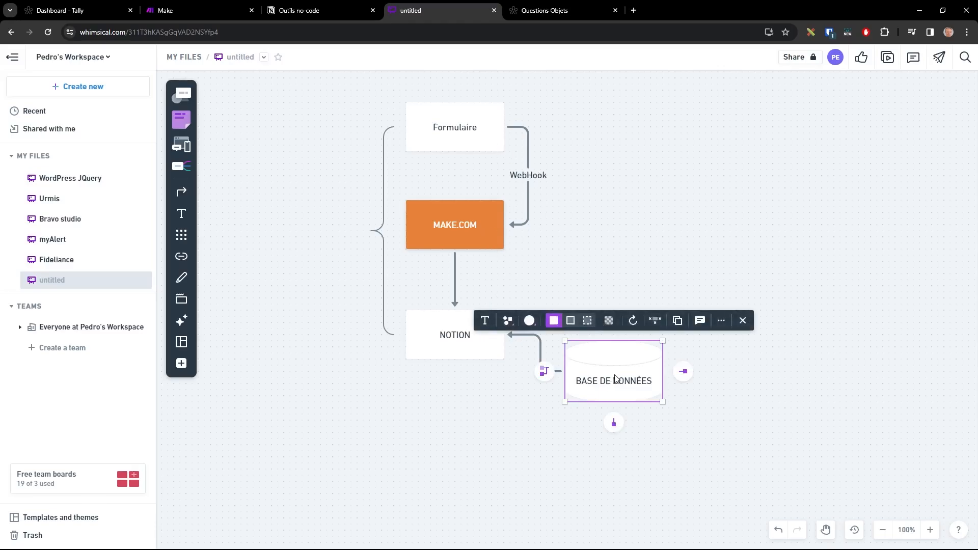
{"action": "left_click", "coordinate": [469, 388]}
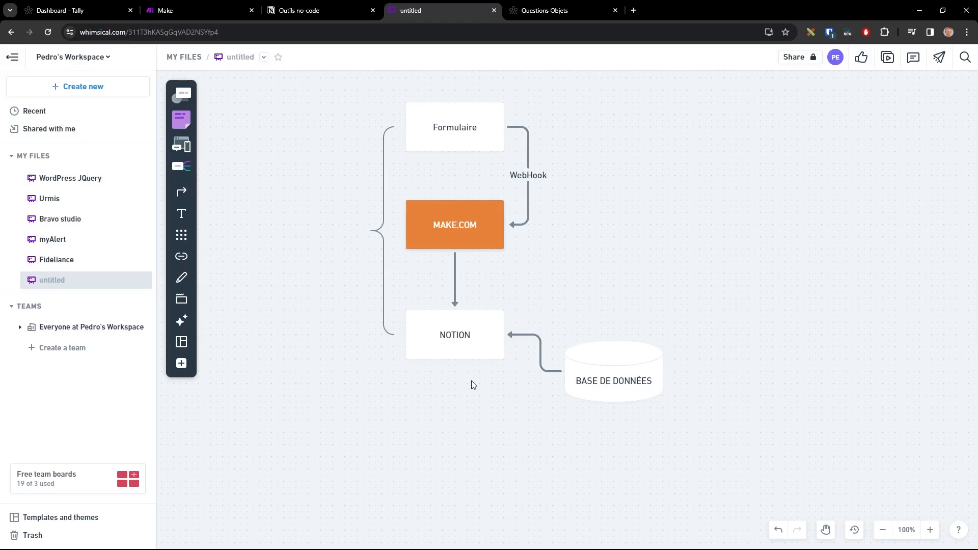
Step: Switch to the Tally dashboard and create a new form titled "Formulaire Etudiants"
{"action": "key", "text": "ctrl+alt+shift+p"}
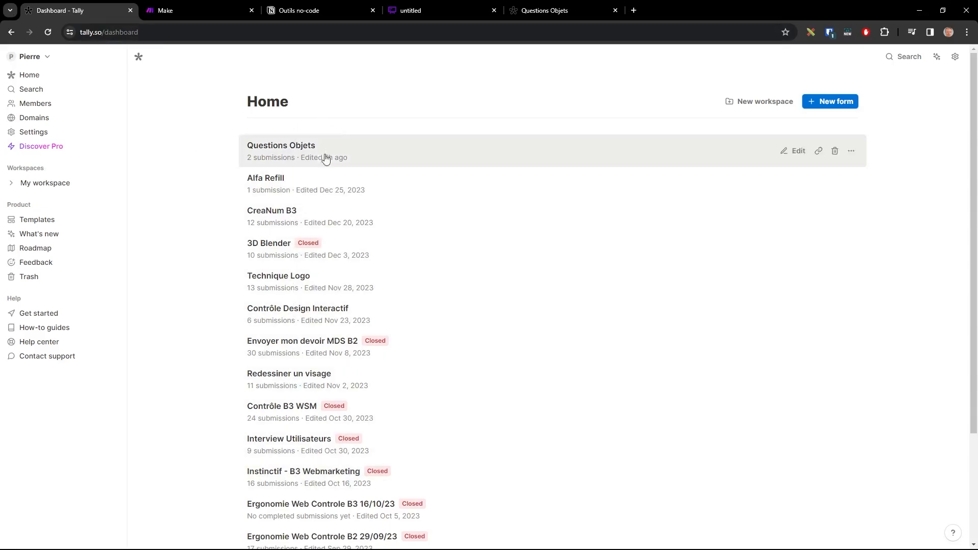
{"action": "scroll", "coordinate": [426, 249], "scroll_direction": "down", "scroll_amount": 2}
{"action": "scroll", "coordinate": [402, 258], "scroll_direction": "up", "scroll_amount": 2}
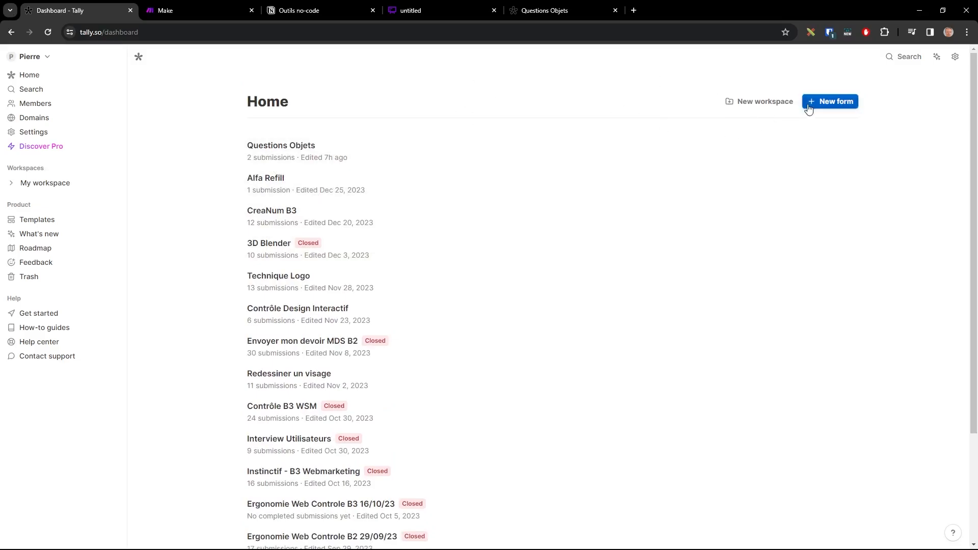
{"action": "left_click", "coordinate": [817, 105]}
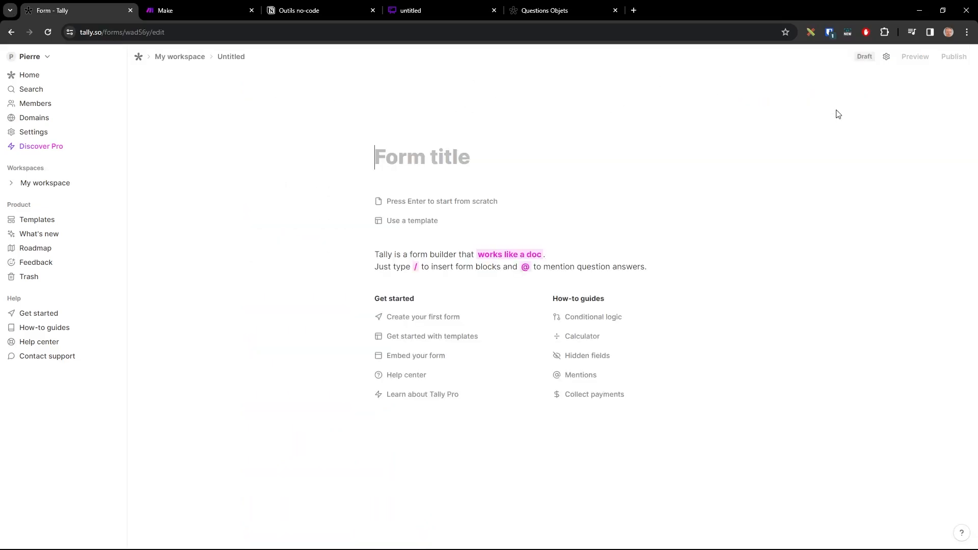
{"action": "type", "text": "F"}
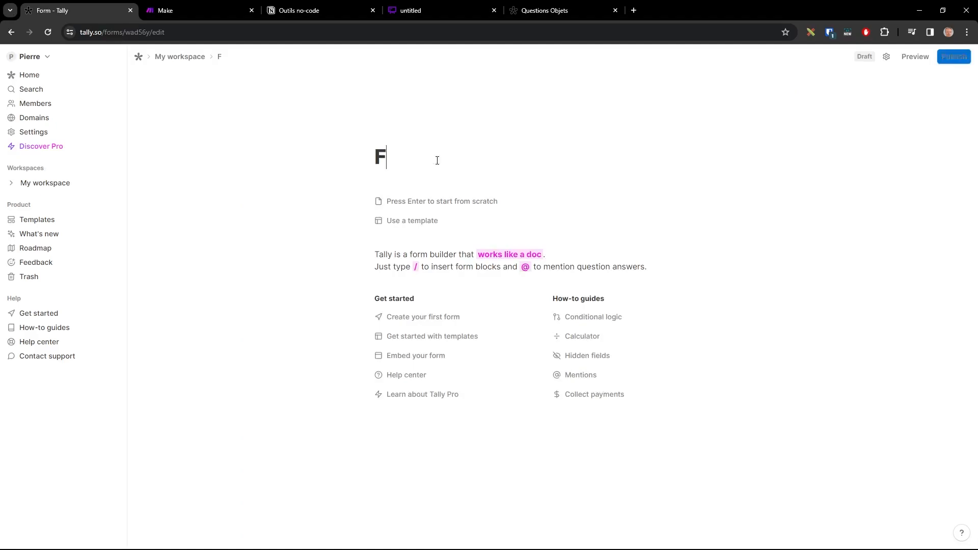
{"action": "type", "text": "ormulaire Etudiants"}
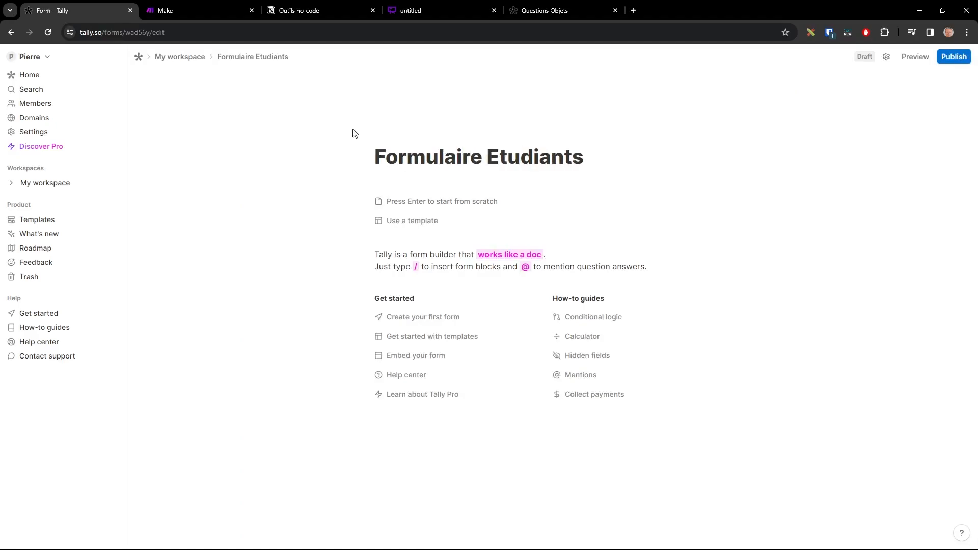
Step: Browse the form template gallery, checking the Marketing, Office, Personal and All categories, and leave it without choosing a template
{"action": "left_click", "coordinate": [417, 222]}
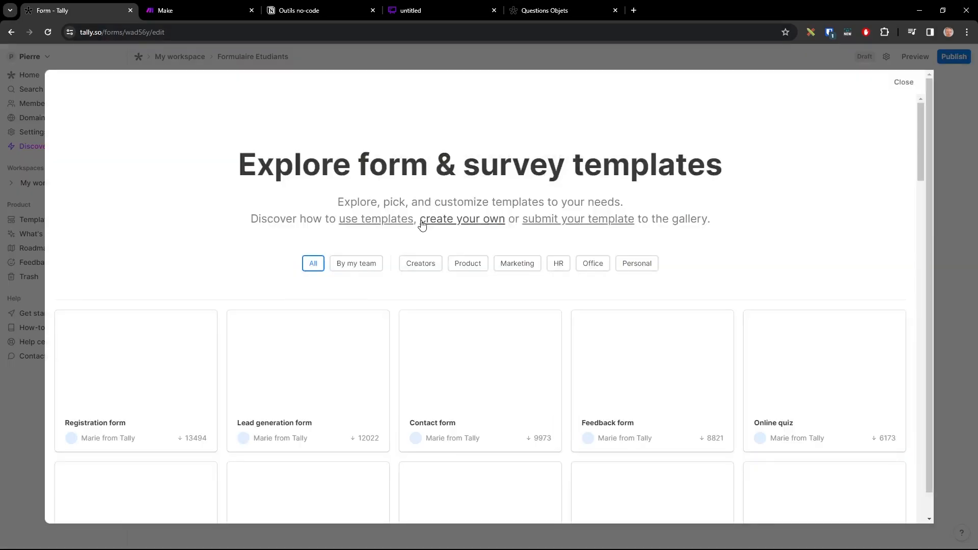
{"action": "scroll", "coordinate": [574, 376], "scroll_direction": "down", "scroll_amount": 5}
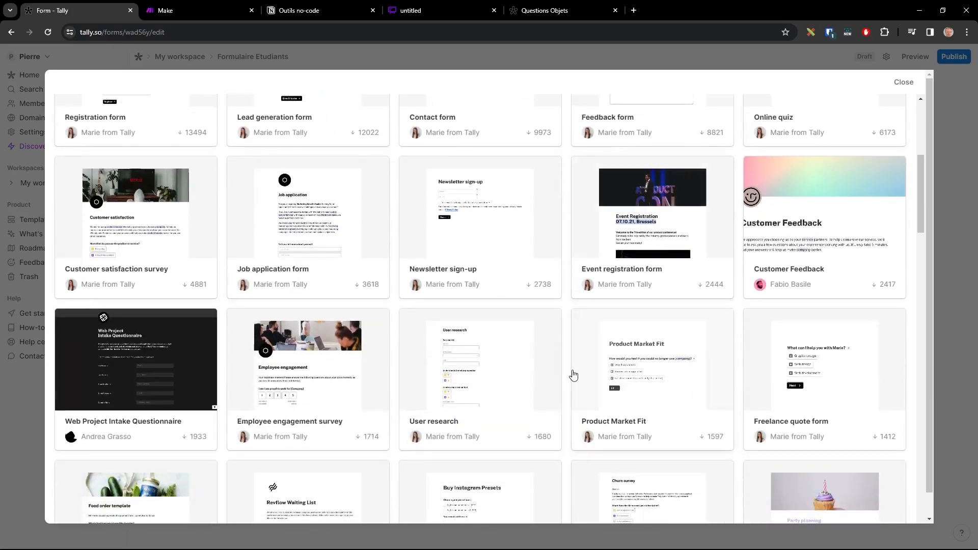
{"action": "scroll", "coordinate": [573, 375], "scroll_direction": "down", "scroll_amount": 5}
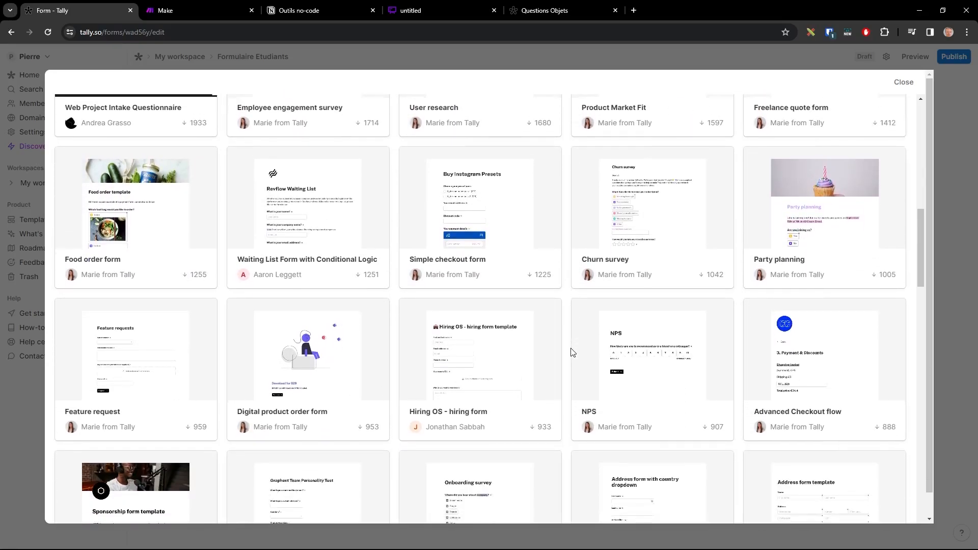
{"action": "scroll", "coordinate": [572, 336], "scroll_direction": "up", "scroll_amount": 10}
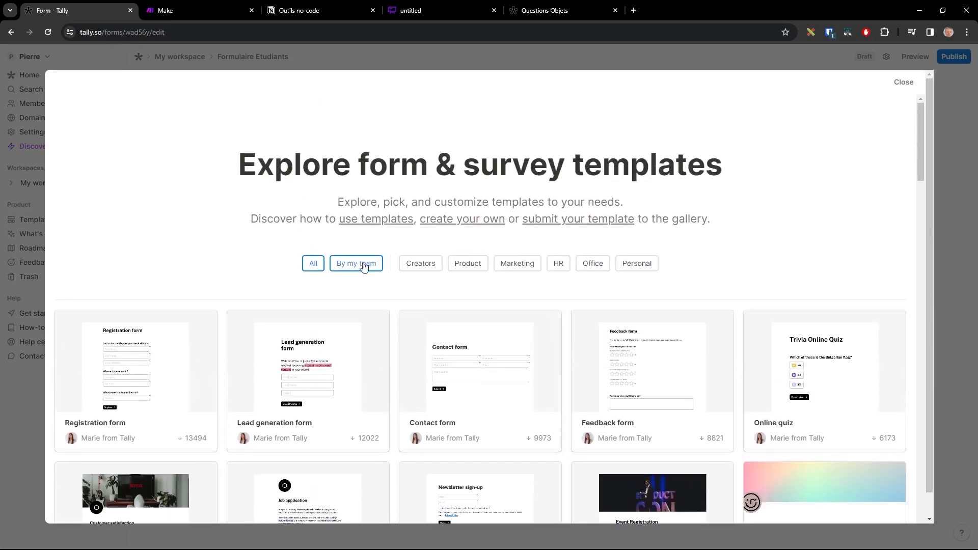
{"action": "left_click", "coordinate": [516, 264]}
{"action": "left_click", "coordinate": [594, 263]}
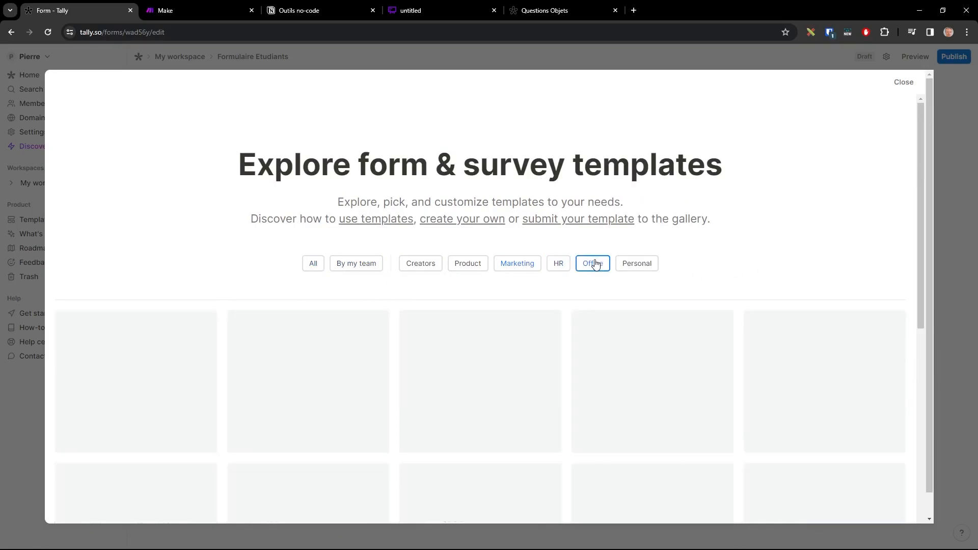
{"action": "left_click", "coordinate": [636, 262]}
{"action": "left_click", "coordinate": [313, 264]}
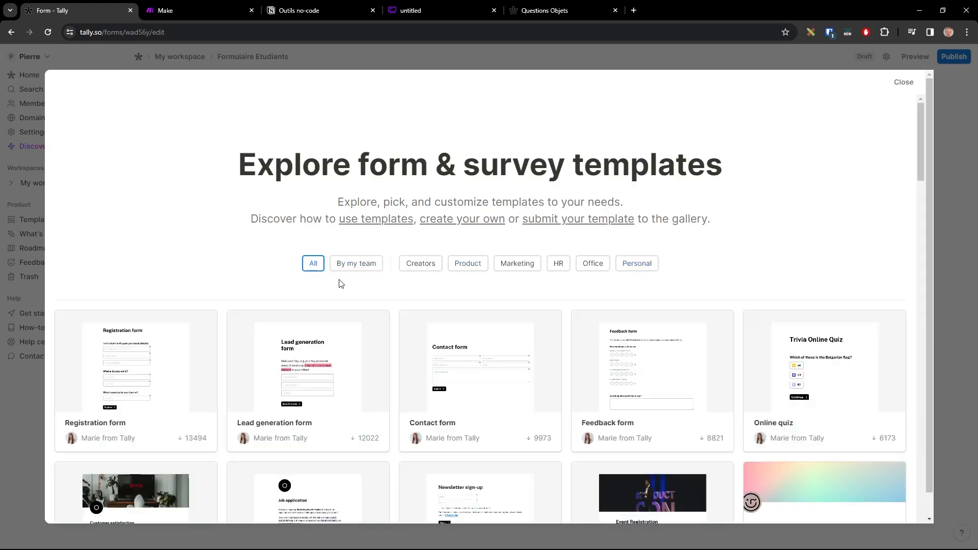
{"action": "left_click", "coordinate": [903, 82]}
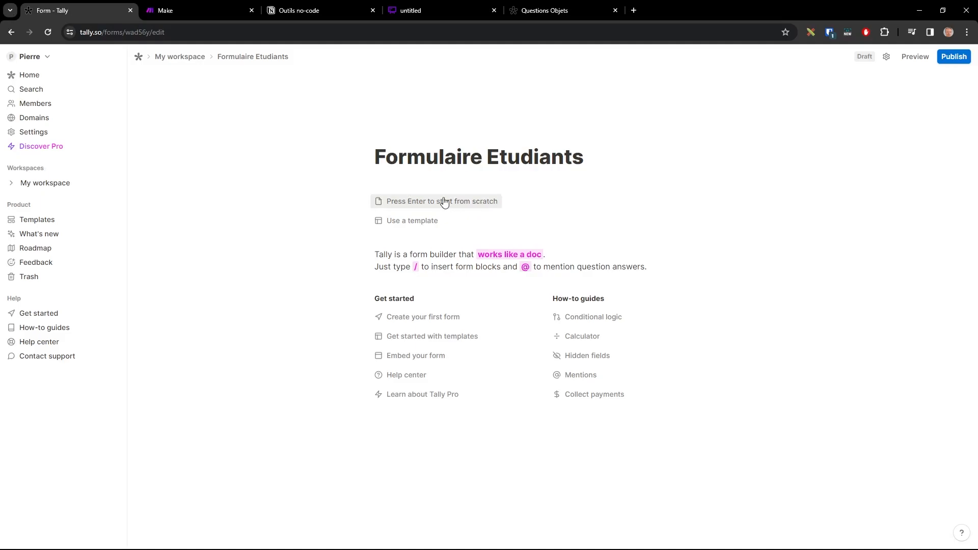
Step: Start the form from scratch and insert a short answer question titled "Votre prénom"
{"action": "left_click", "coordinate": [411, 206]}
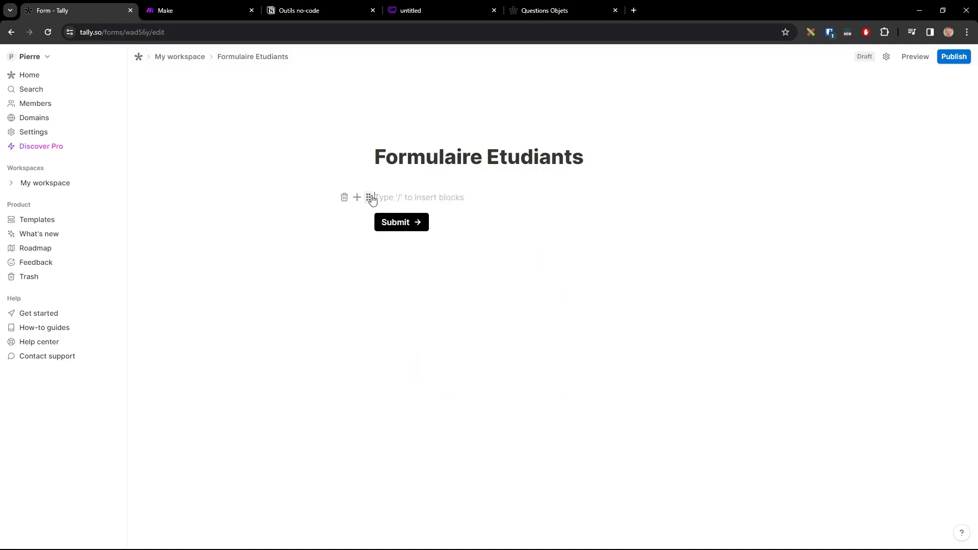
{"action": "mouse_move", "coordinate": [469, 177]}
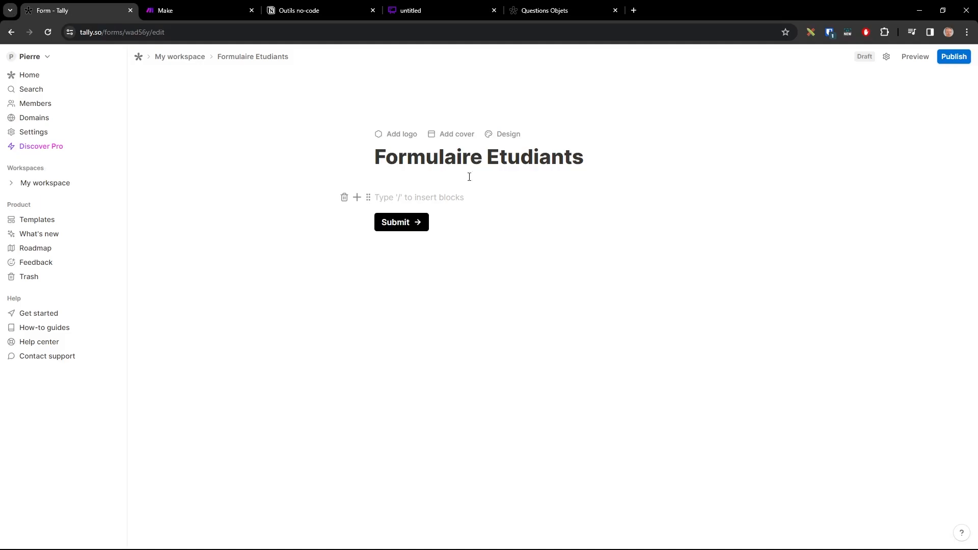
{"action": "left_click", "coordinate": [358, 198]}
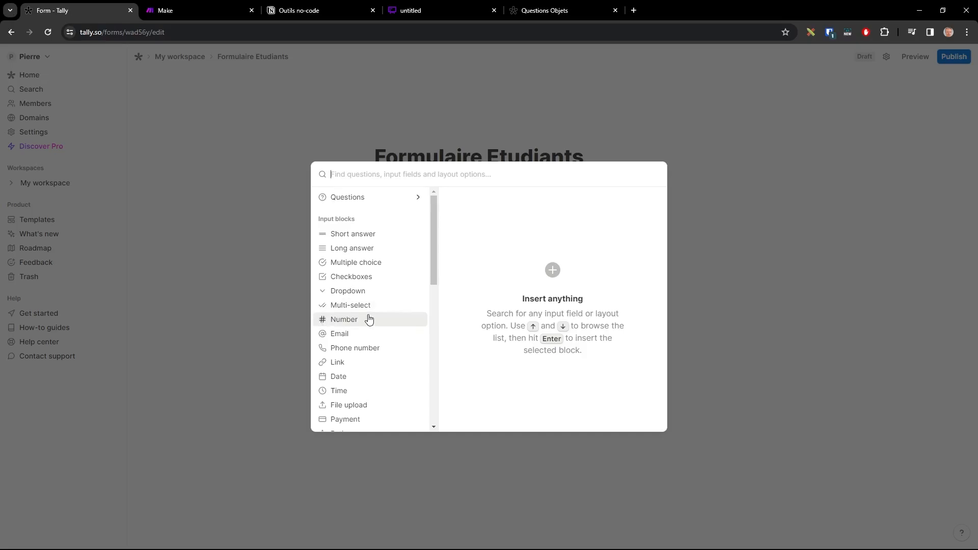
{"action": "left_click", "coordinate": [359, 235]}
{"action": "left_click", "coordinate": [635, 204]}
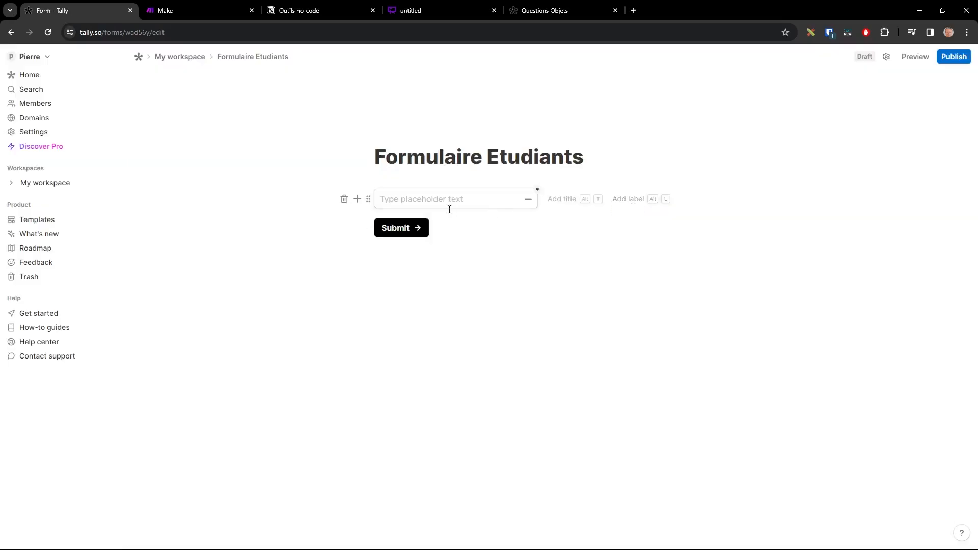
{"action": "left_click", "coordinate": [591, 203]}
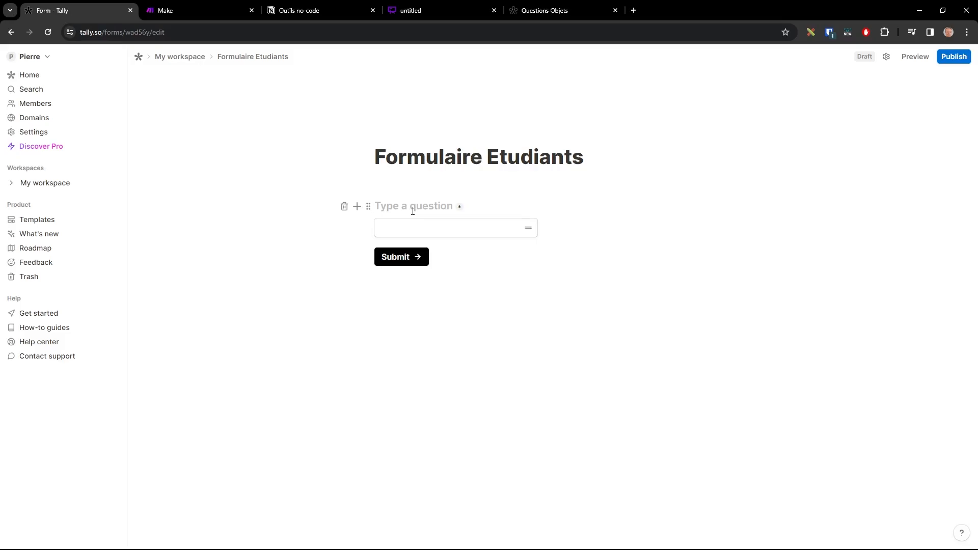
{"action": "type", "text": "Votre prénom"}
{"action": "key", "text": "Return"}
Step: Change the form's submit button label to "Envoyer"
{"action": "left_click", "coordinate": [365, 276]}
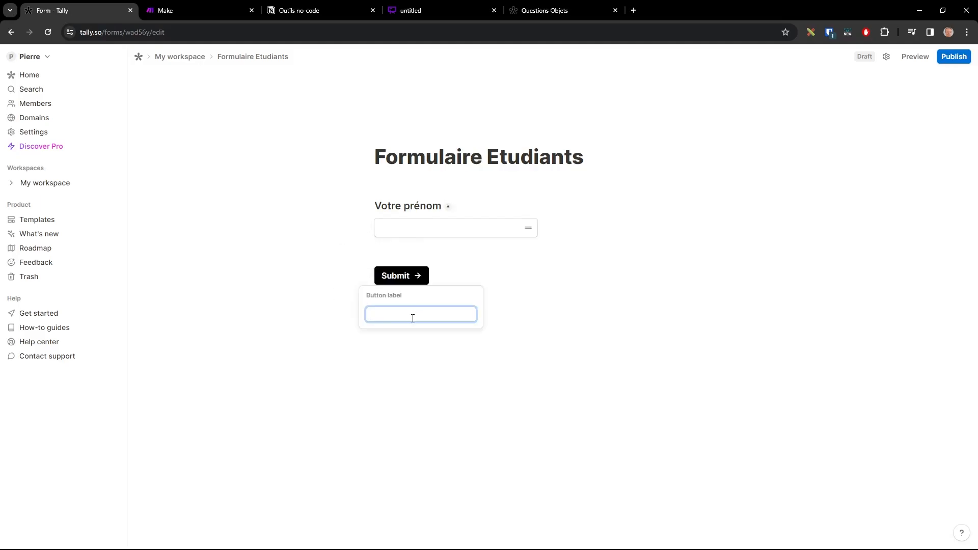
{"action": "type", "text": "Envoyer"}
{"action": "left_click", "coordinate": [631, 297]}
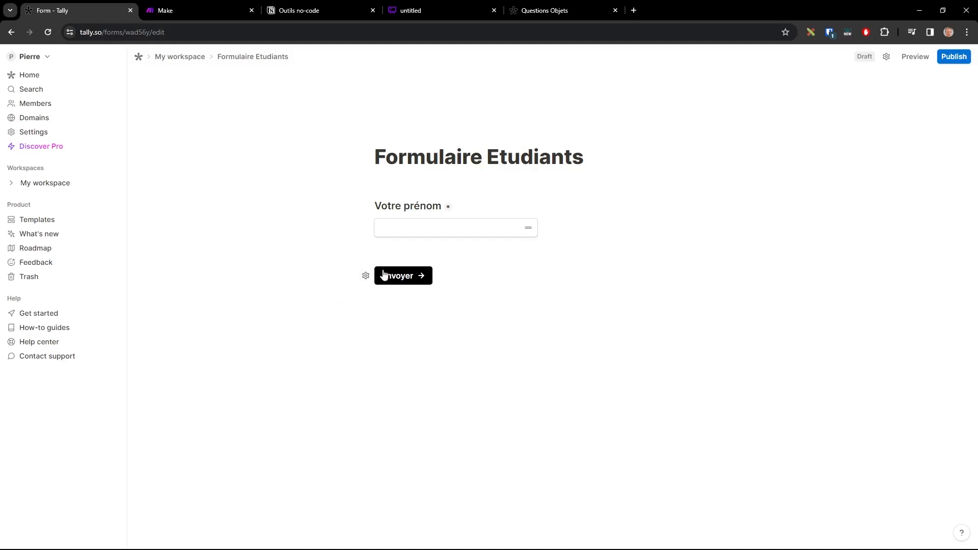
Step: Set the form button's label to "Suivant"
{"action": "left_click", "coordinate": [365, 276]}
{"action": "type", "text": "Suivant"}
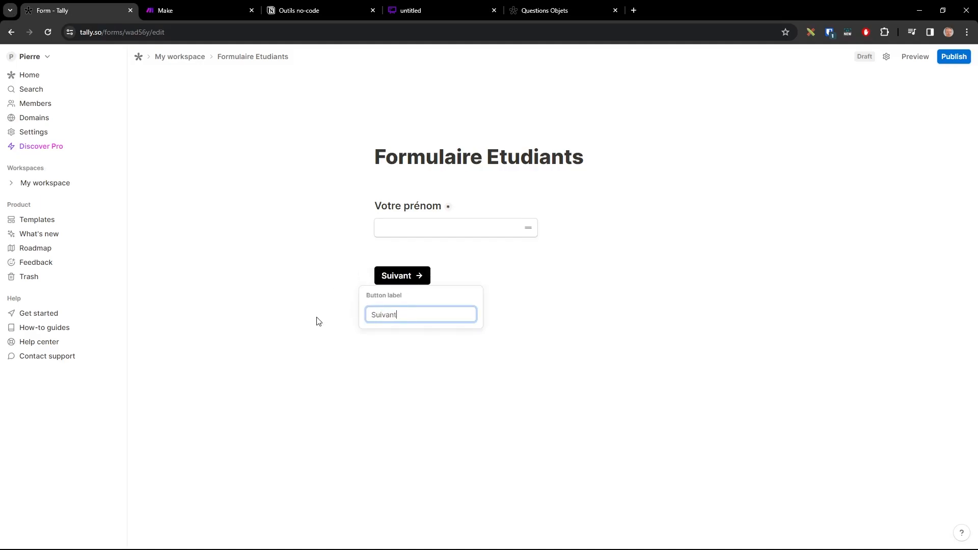
{"action": "left_click", "coordinate": [586, 328]}
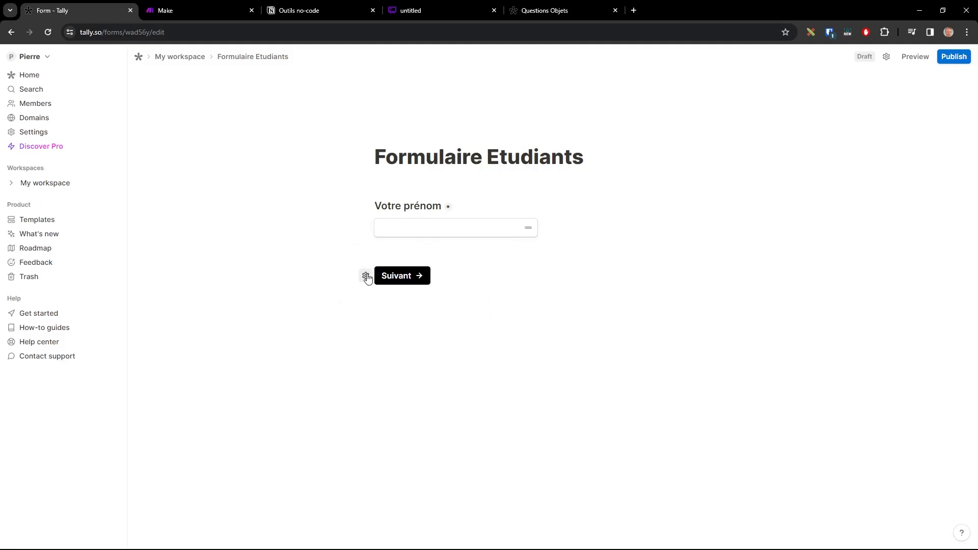
Step: Insert a new page after the "Votre prénom" question and move its page break above that question
{"action": "left_click", "coordinate": [357, 250]}
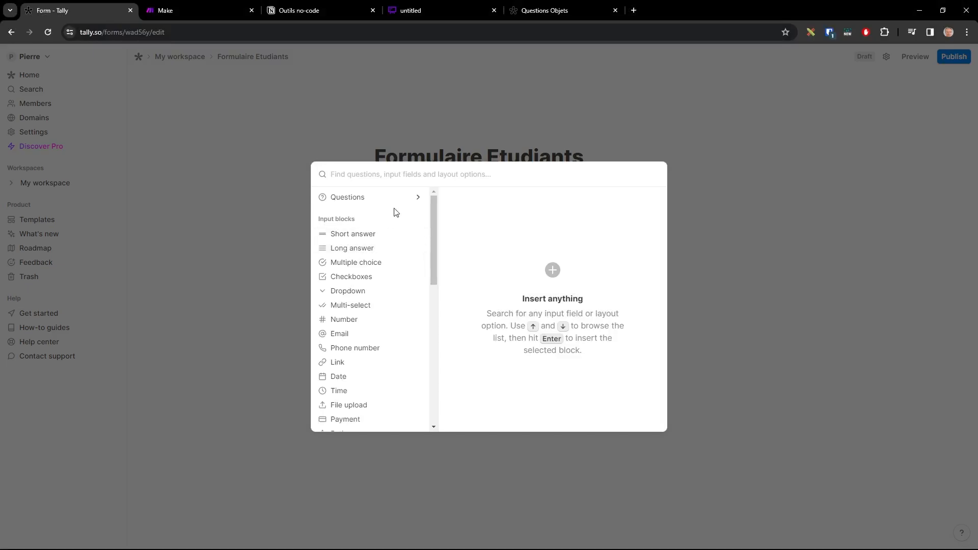
{"action": "left_click_drag", "start_coordinate": [435, 222], "coordinate": [447, 344]}
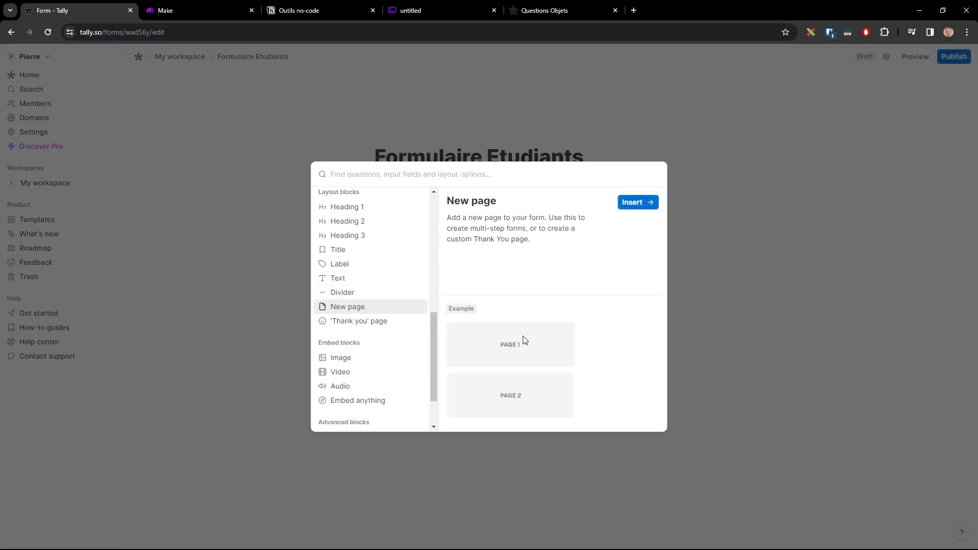
{"action": "left_click", "coordinate": [634, 203]}
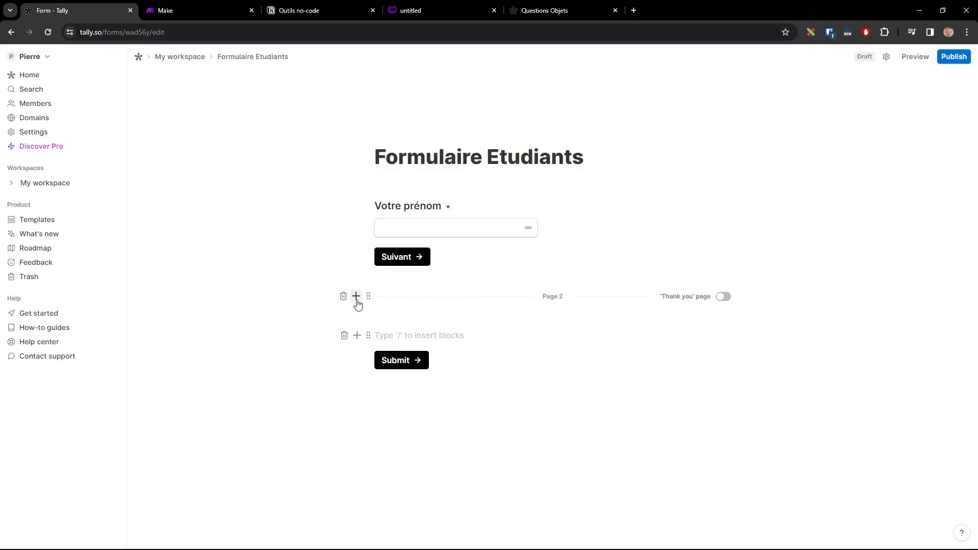
{"action": "left_click_drag", "start_coordinate": [372, 299], "coordinate": [378, 182]}
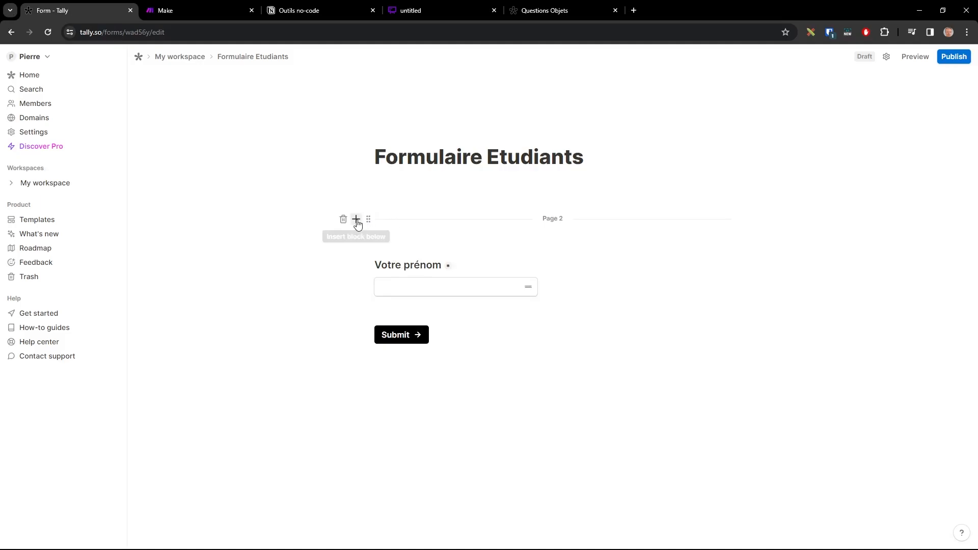
Step: Insert another new page directly below the Page 2 break
{"action": "left_click", "coordinate": [356, 219]}
{"action": "scroll", "coordinate": [385, 345], "scroll_direction": "down", "scroll_amount": 3}
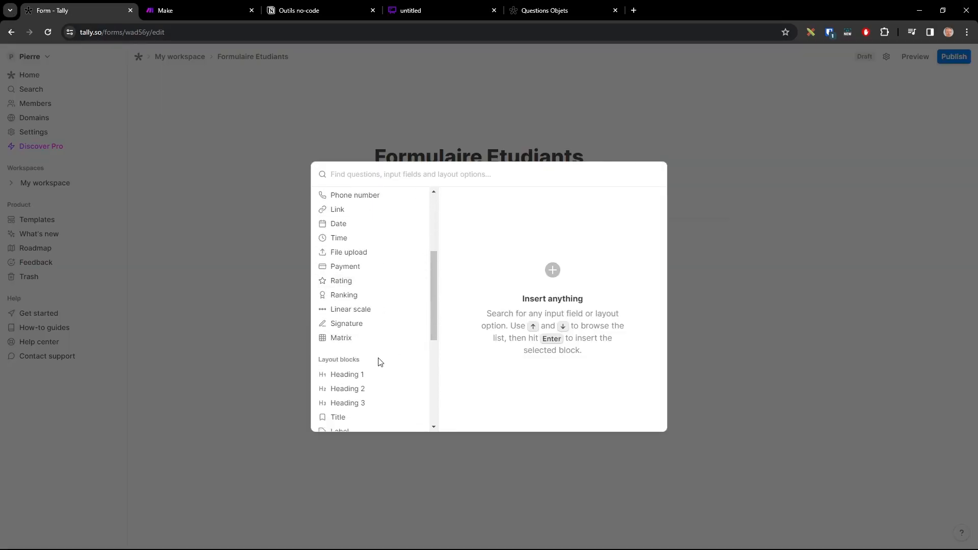
{"action": "scroll", "coordinate": [378, 362], "scroll_direction": "down", "scroll_amount": 1}
{"action": "mouse_move", "coordinate": [362, 423]}
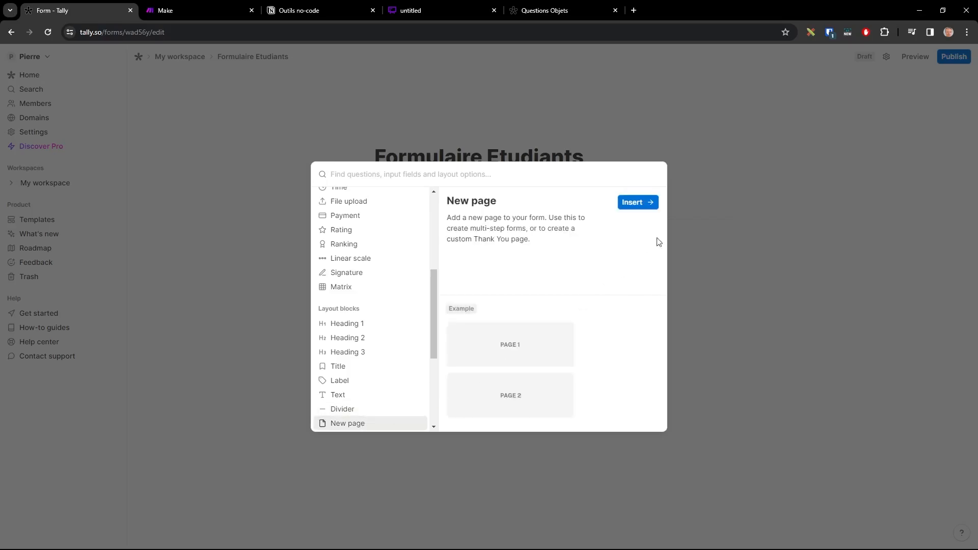
{"action": "left_click", "coordinate": [631, 203]}
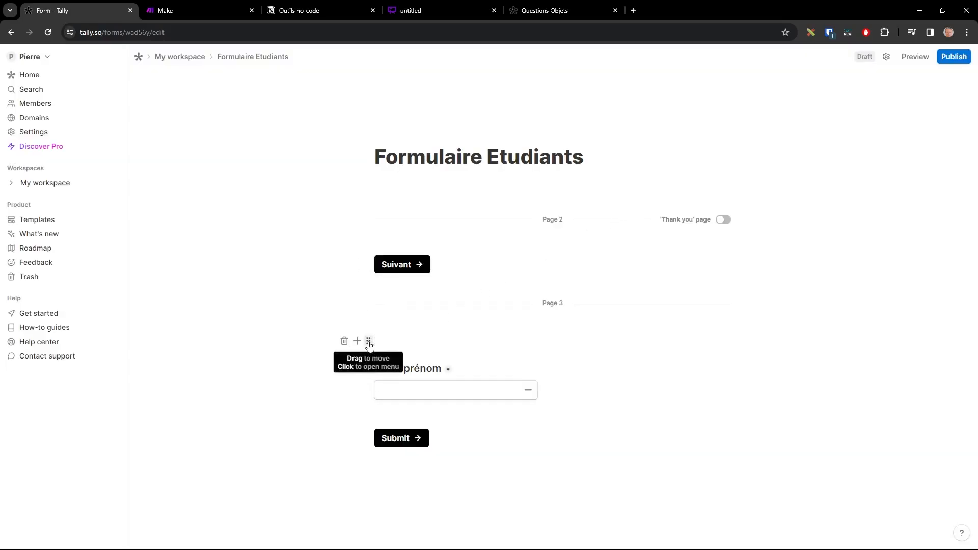
Step: Move the empty block and the "Votre prénom" question with its answer field from page 3 to the first page
{"action": "left_click_drag", "start_coordinate": [368, 341], "coordinate": [428, 181]}
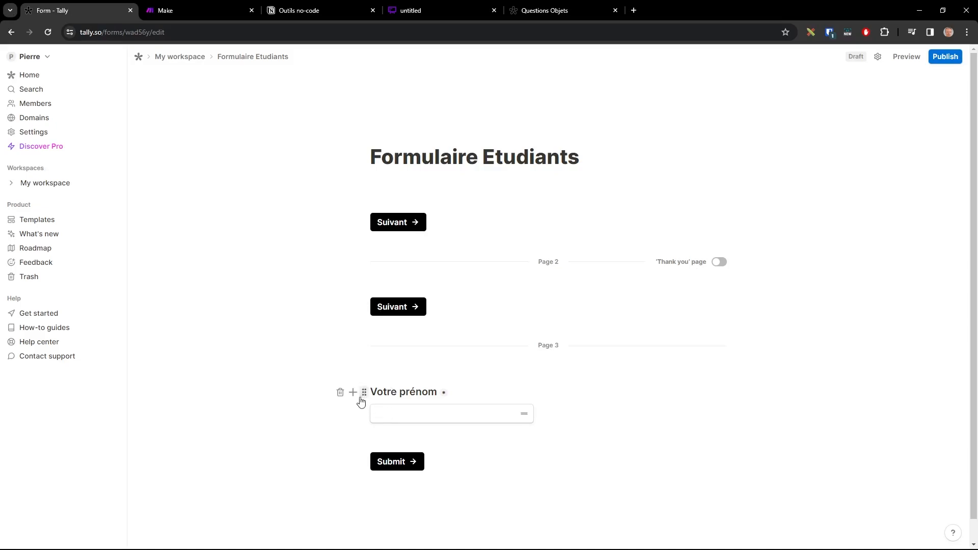
{"action": "left_click_drag", "start_coordinate": [363, 394], "coordinate": [396, 199]}
{"action": "left_click_drag", "start_coordinate": [364, 413], "coordinate": [380, 230]}
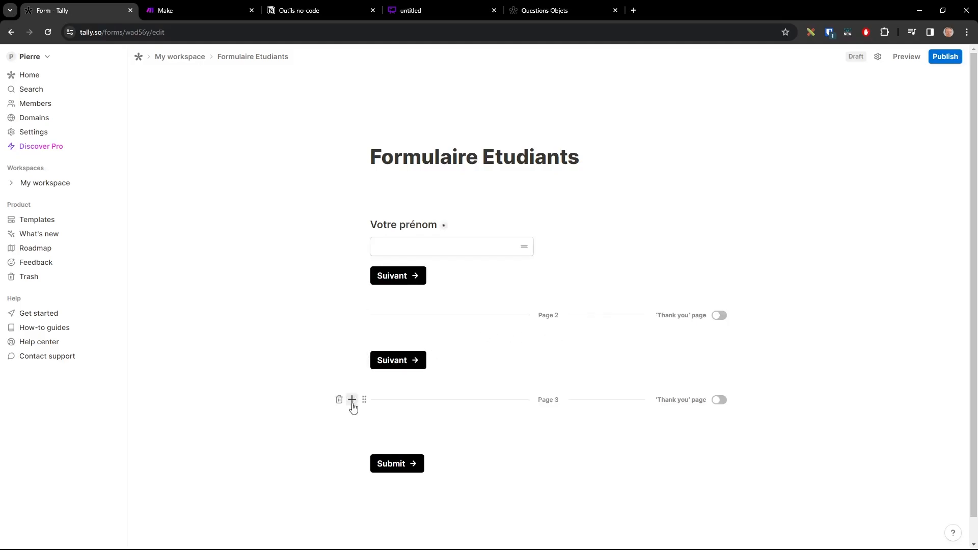
Step: Insert a multiple choice block on page 3 with the question title "Quel est le langage le plus utilisé au monde"
{"action": "left_click", "coordinate": [352, 400]}
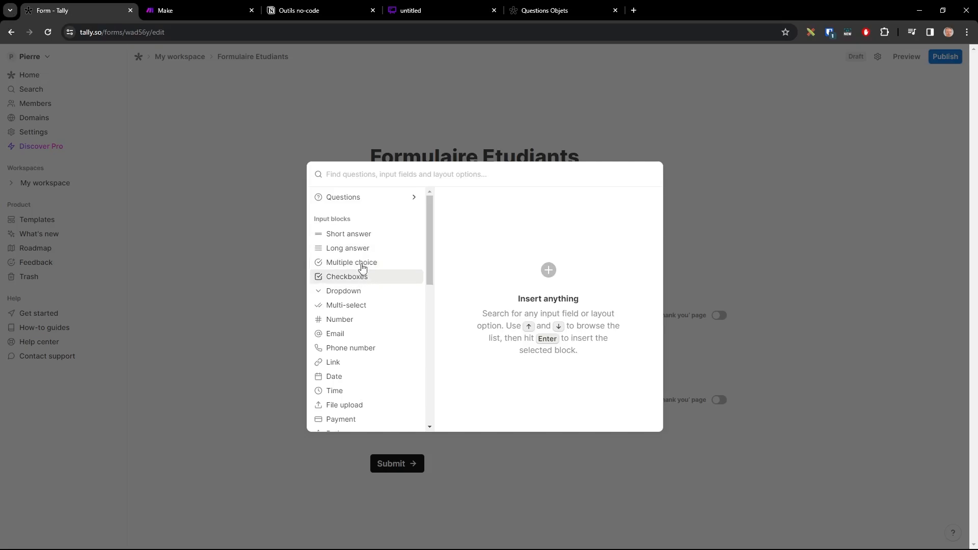
{"action": "mouse_move", "coordinate": [390, 263]}
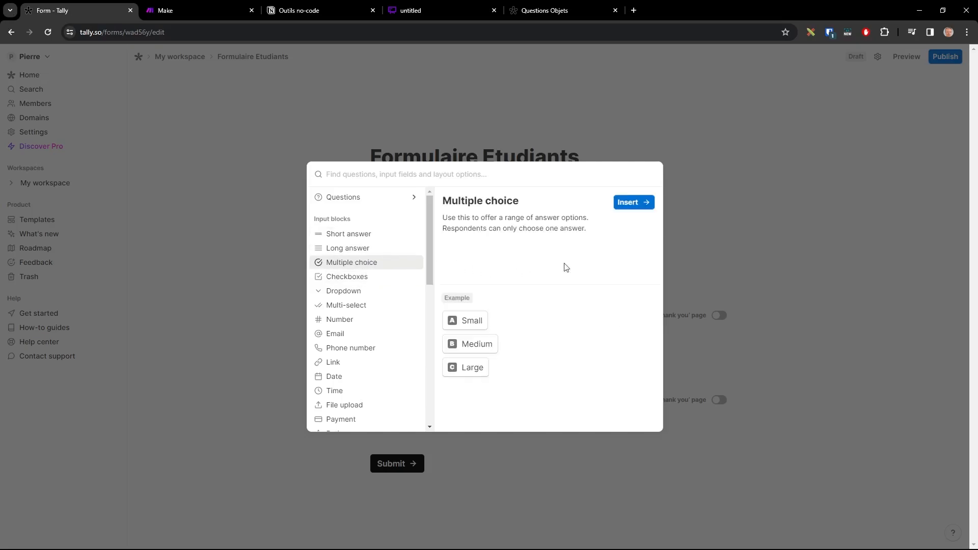
{"action": "left_click", "coordinate": [635, 202]}
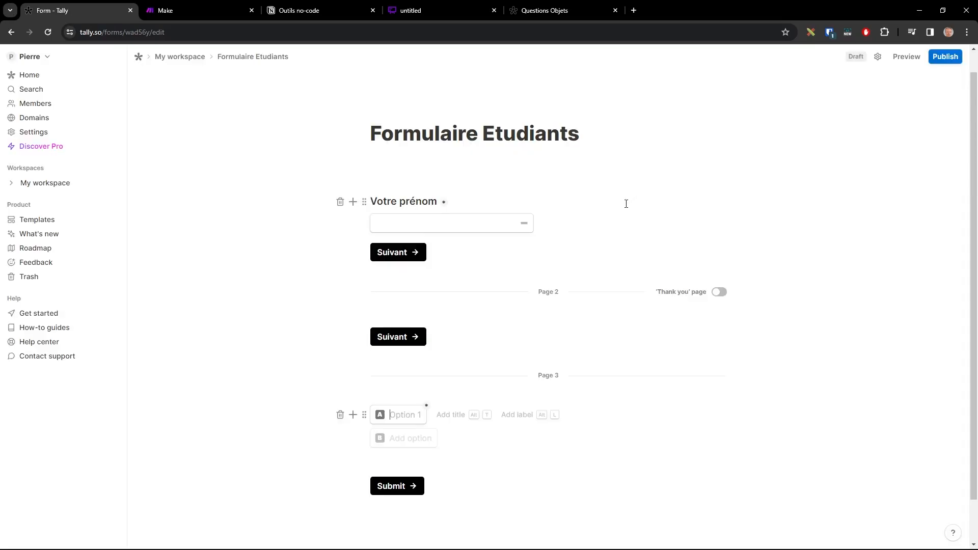
{"action": "left_click", "coordinate": [459, 414]}
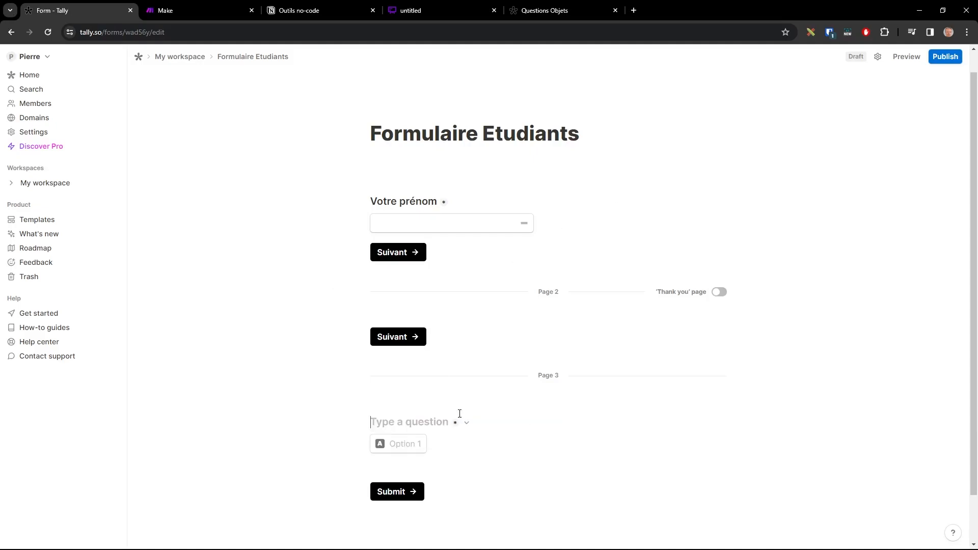
{"action": "type", "text": "Que"}
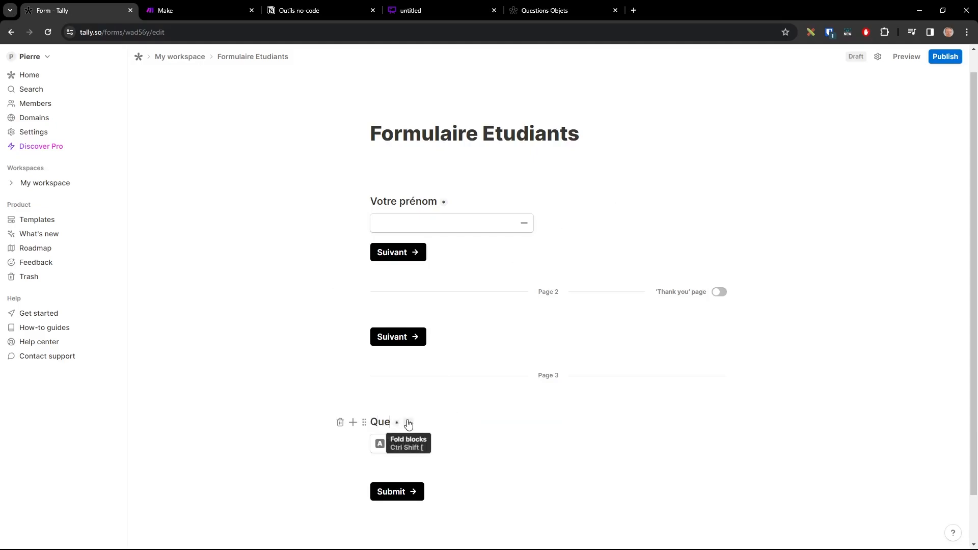
{"action": "type", "text": "l est le lang"}
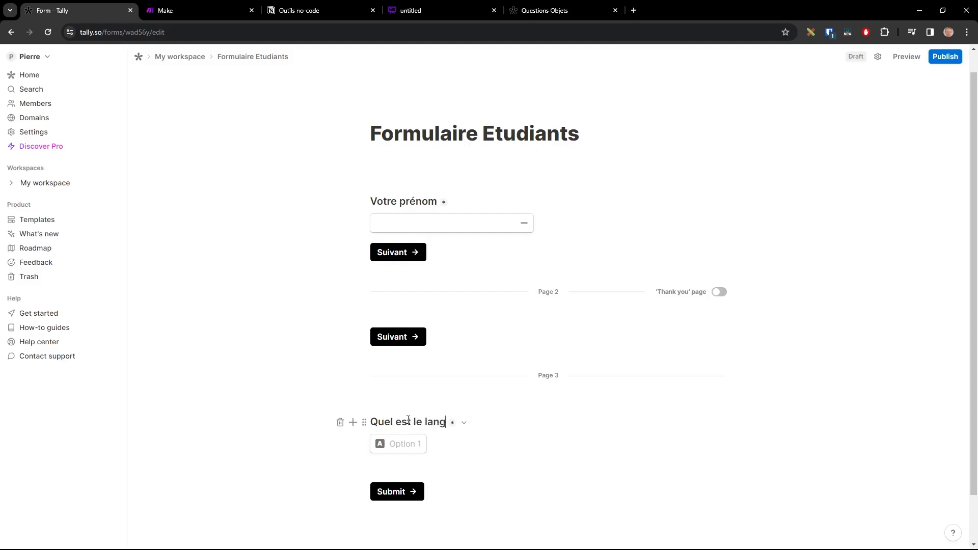
{"action": "type", "text": "age le plus utilisé au monde"}
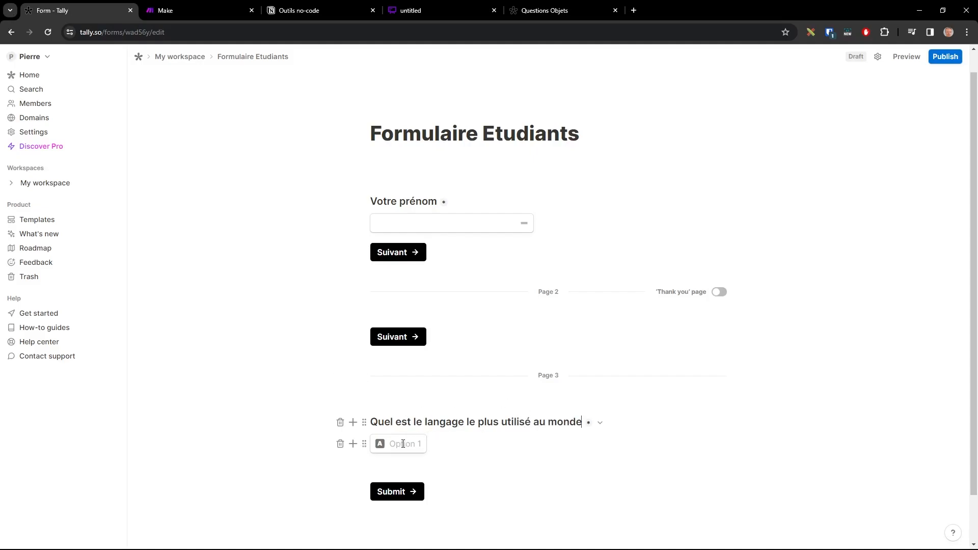
Step: Enter four answer options for the language question: PHP, C++, RUST and JAVA
{"action": "left_click", "coordinate": [403, 443]}
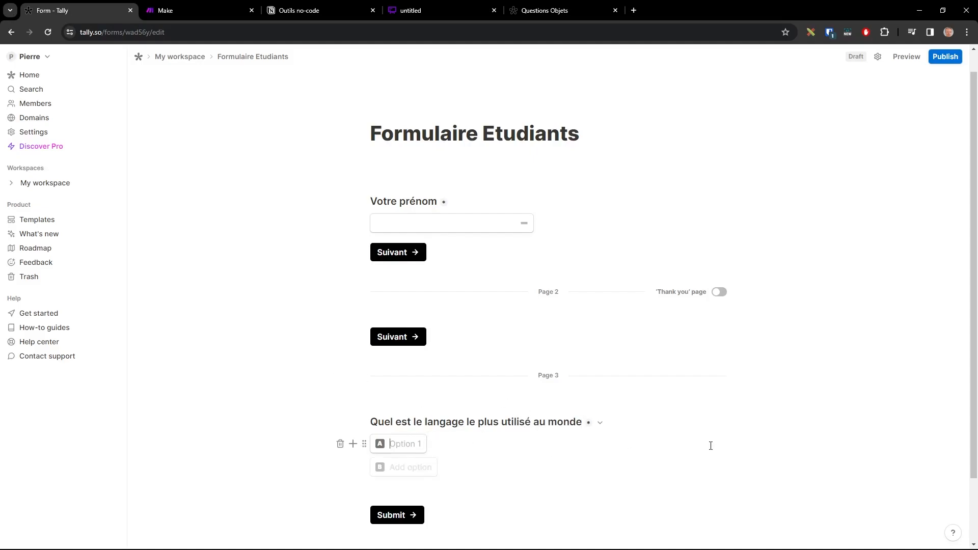
{"action": "type", "text": "PHP"}
{"action": "key", "text": "Return"}
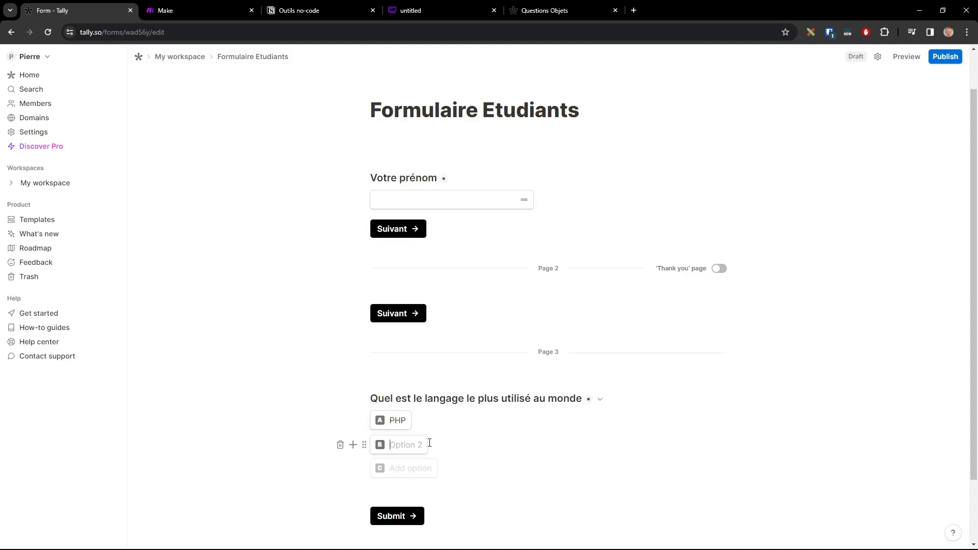
{"action": "type", "text": "C++"}
{"action": "key", "text": "Return"}
{"action": "type", "text": "RUST"}
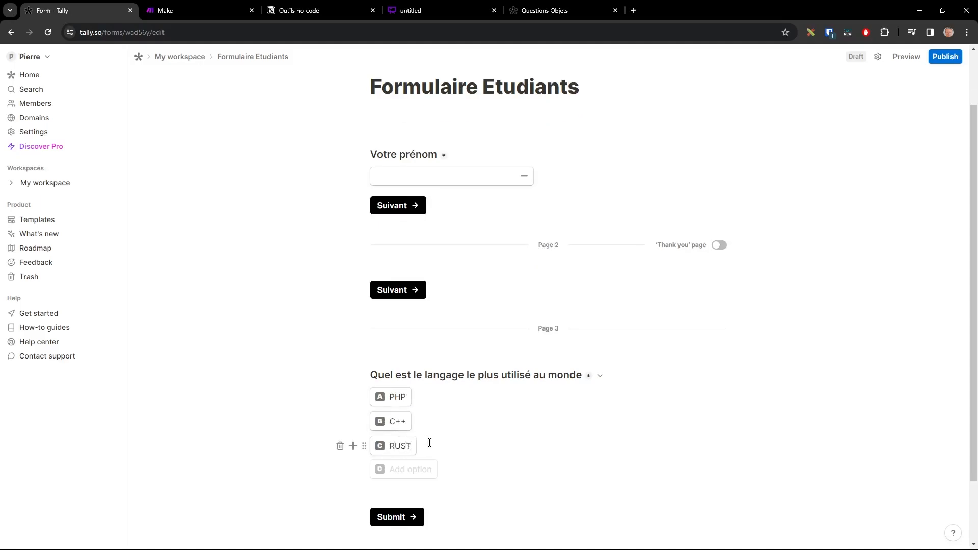
{"action": "key", "text": "Return"}
{"action": "type", "text": "JAVA"}
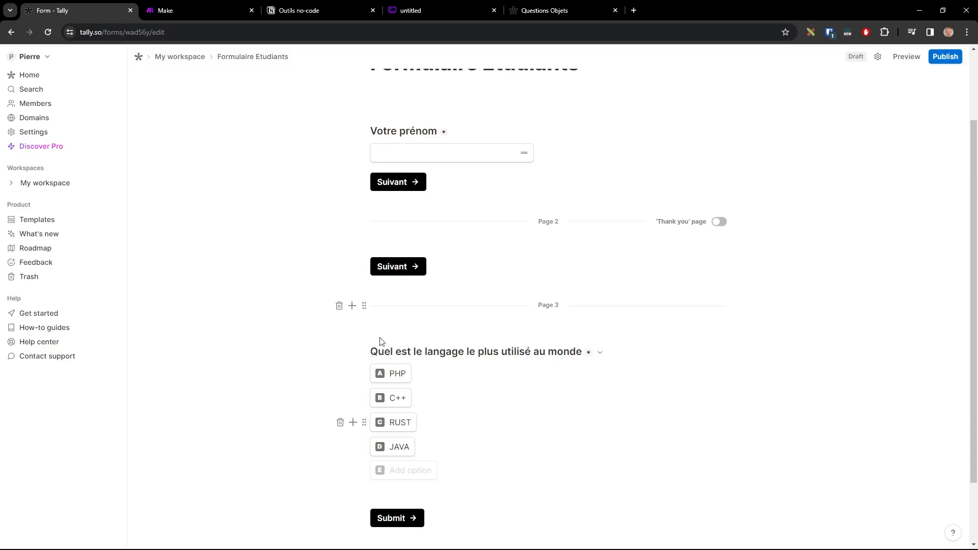
Step: Move the language question's title and its four options from page 3 to page 2, keeping their order
{"action": "left_click_drag", "start_coordinate": [364, 352], "coordinate": [384, 238]}
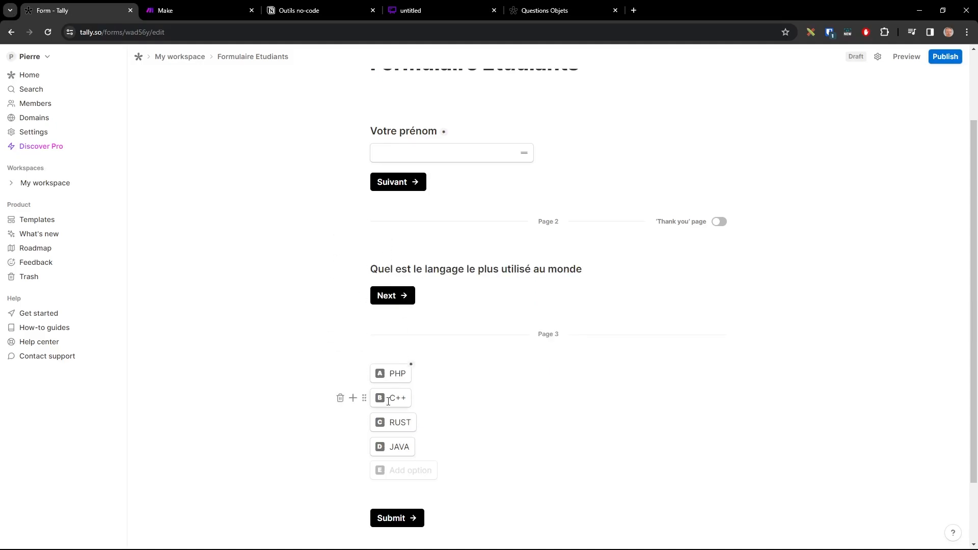
{"action": "left_click_drag", "start_coordinate": [363, 373], "coordinate": [390, 278]}
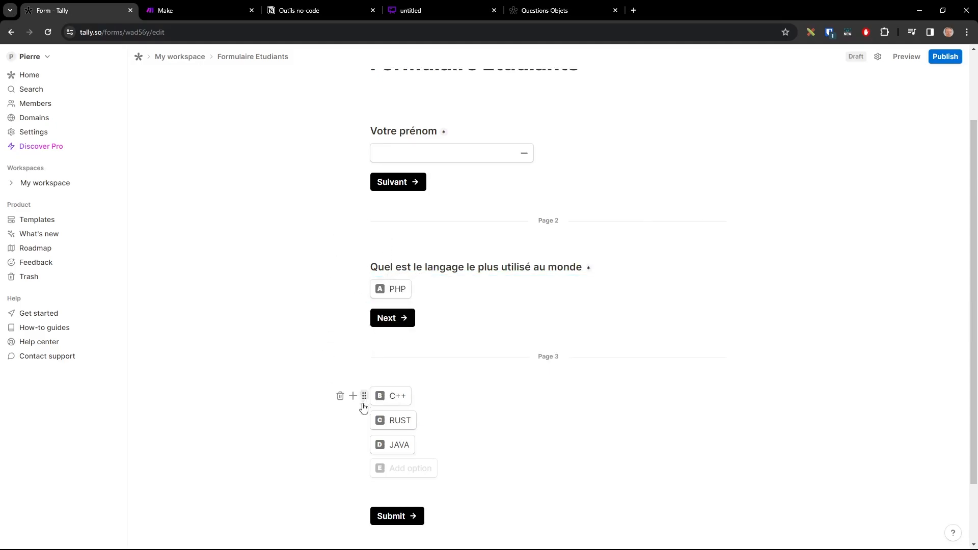
{"action": "left_click_drag", "start_coordinate": [364, 397], "coordinate": [366, 326]}
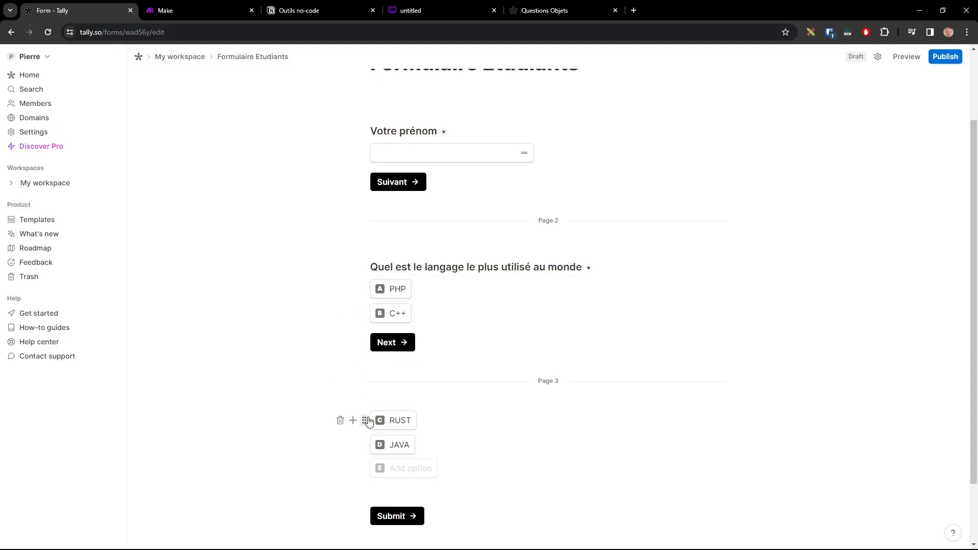
{"action": "left_click_drag", "start_coordinate": [364, 420], "coordinate": [381, 321]}
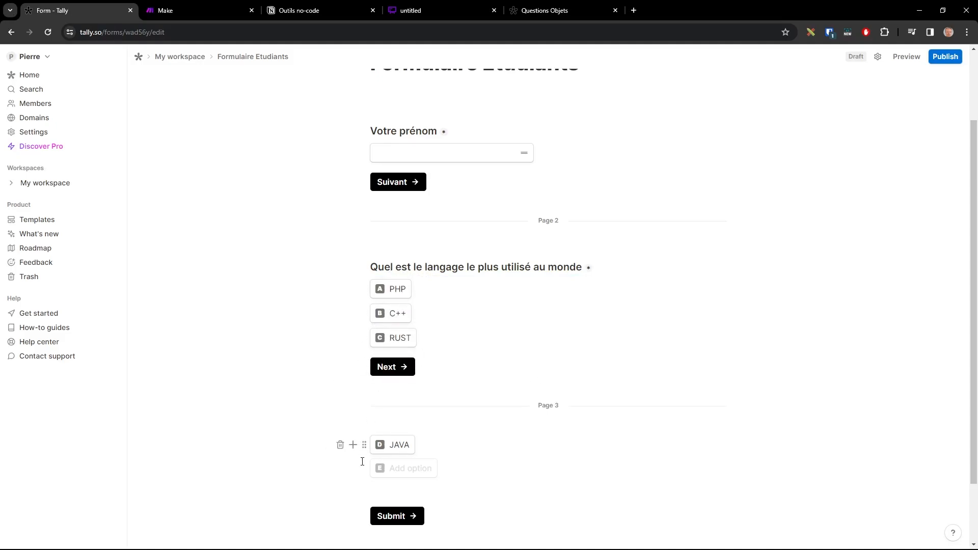
{"action": "left_click_drag", "start_coordinate": [363, 445], "coordinate": [376, 349]}
Step: Set page 2's button label to "Envoyé" and make page 3 the 'Thank you' page
{"action": "left_click", "coordinate": [362, 415]}
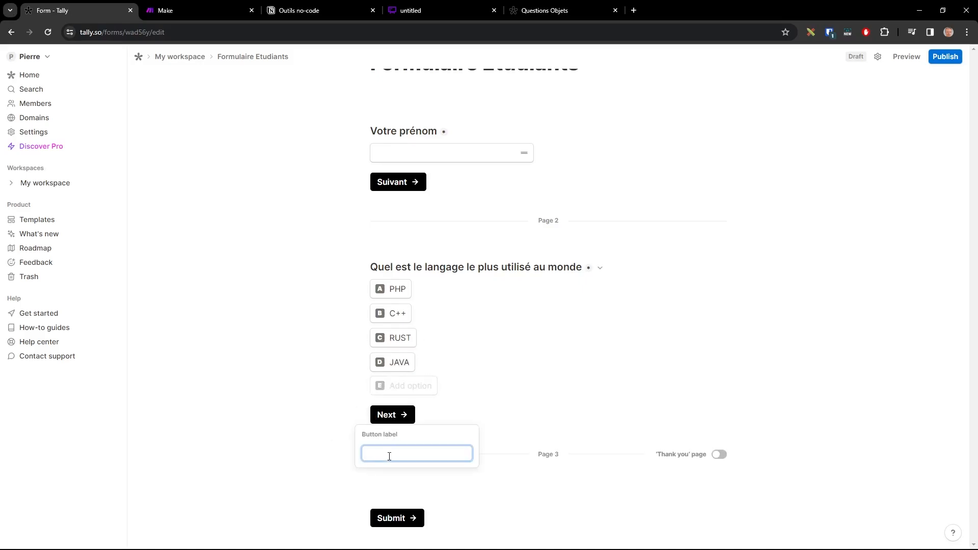
{"action": "type", "text": "Envoyé"}
{"action": "left_click", "coordinate": [297, 411]}
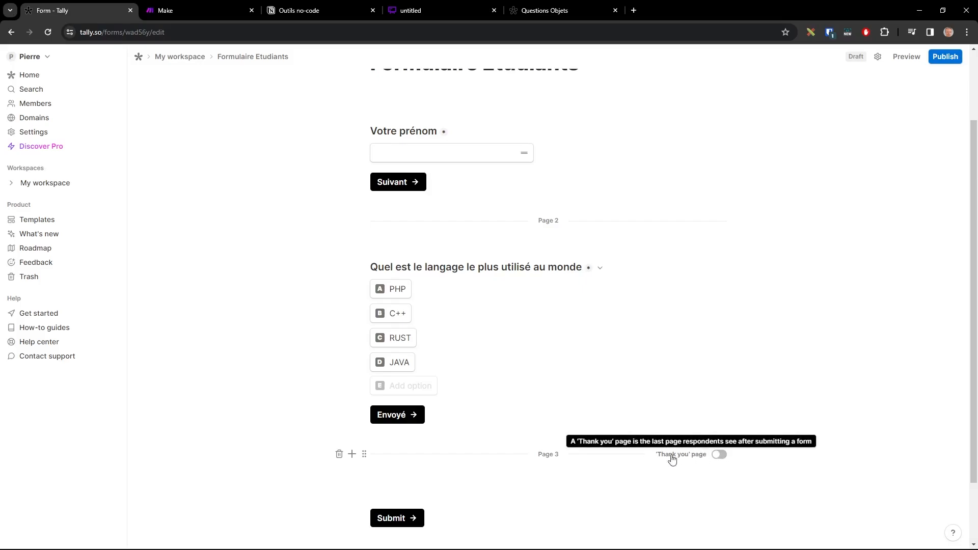
{"action": "left_click", "coordinate": [723, 457]}
{"action": "scroll", "coordinate": [764, 423], "scroll_direction": "down", "scroll_amount": 2}
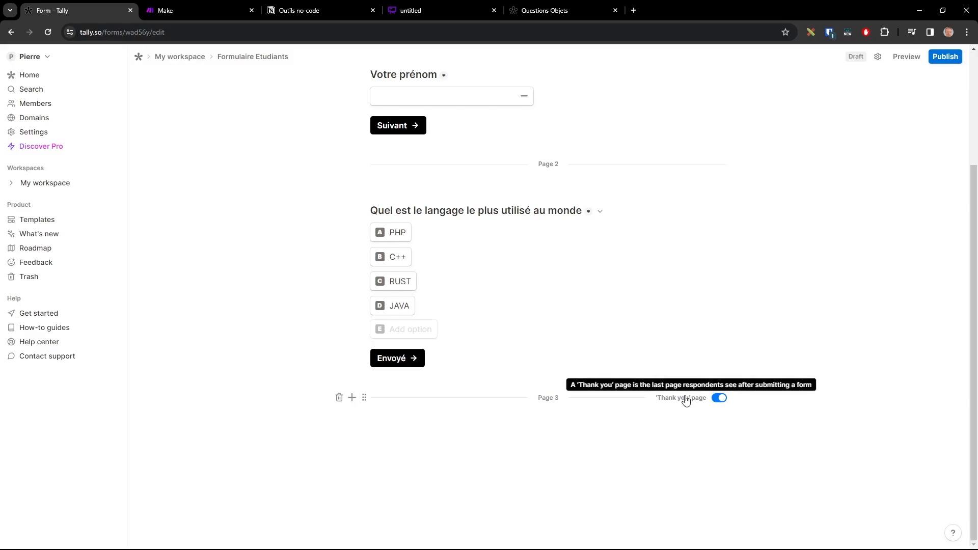
Step: Insert a hidden field named "classe" between the form title and the "Votre prénom" question
{"action": "scroll", "coordinate": [558, 248], "scroll_direction": "up", "scroll_amount": 3}
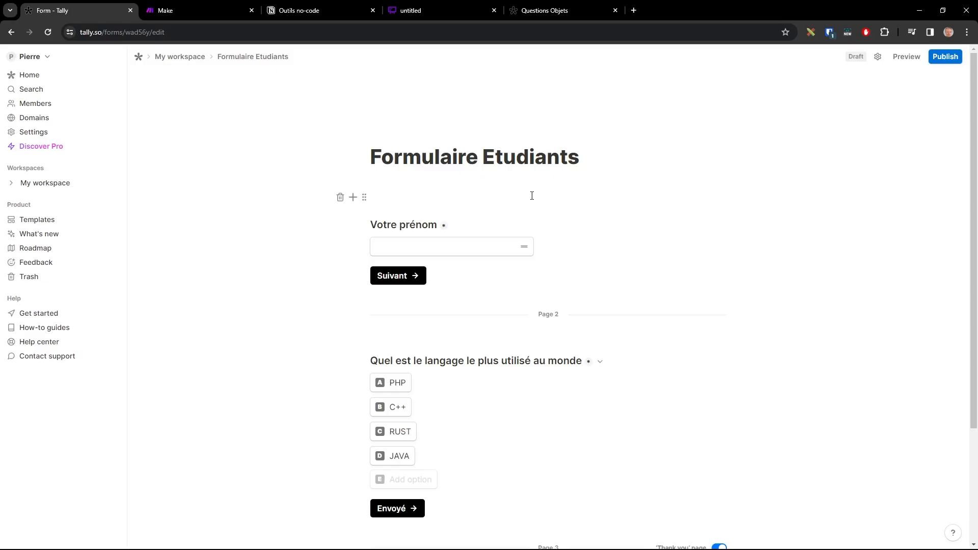
{"action": "left_click", "coordinate": [354, 198]}
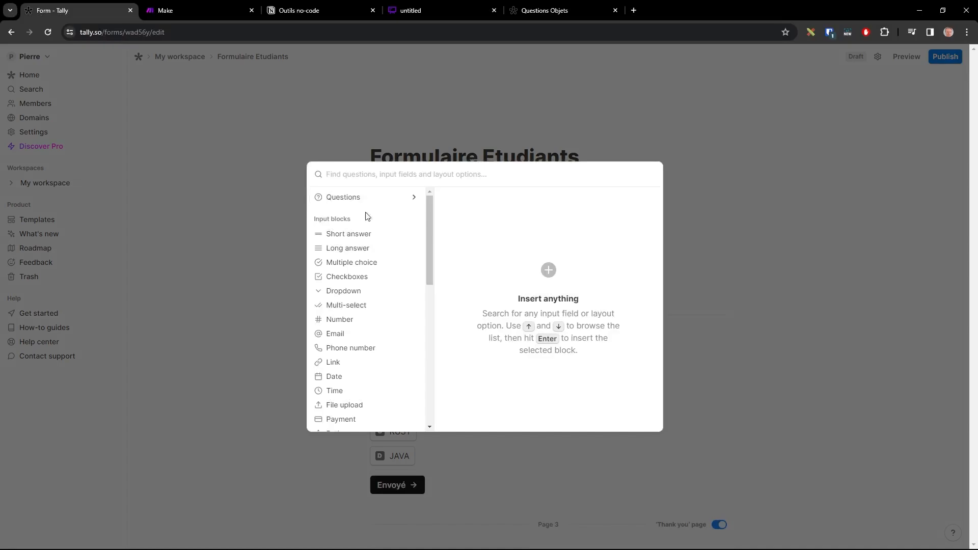
{"action": "left_click_drag", "start_coordinate": [429, 239], "coordinate": [417, 386]}
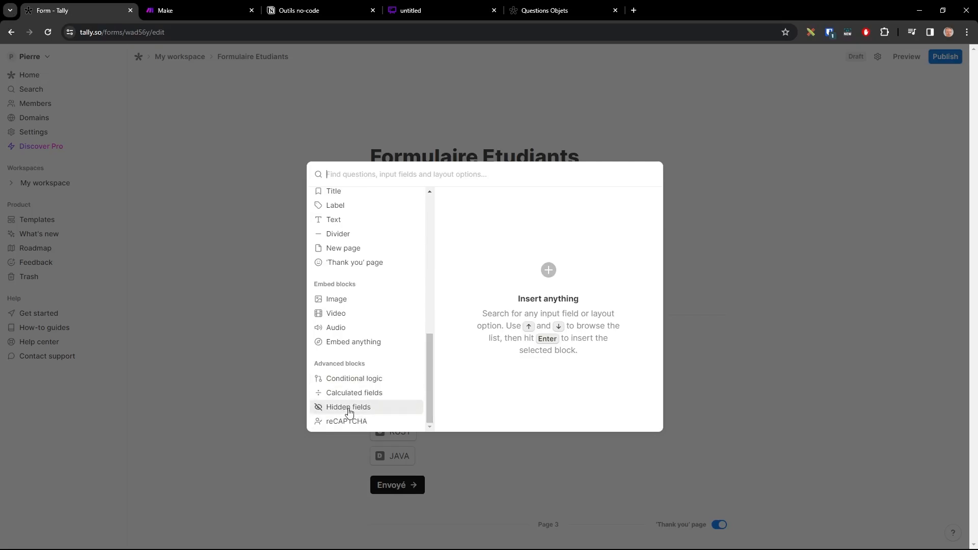
{"action": "mouse_move", "coordinate": [349, 413]}
{"action": "left_click", "coordinate": [643, 203]}
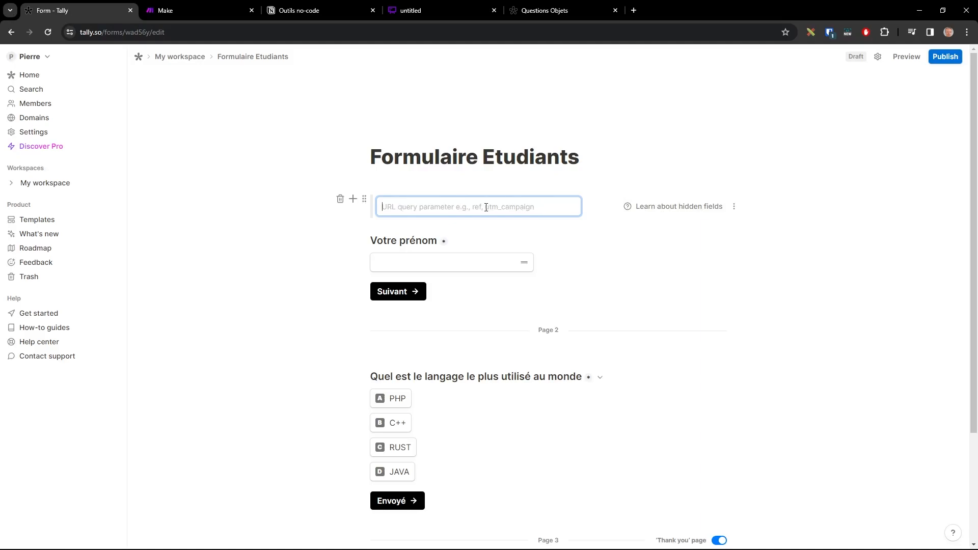
{"action": "type", "text": "classe"}
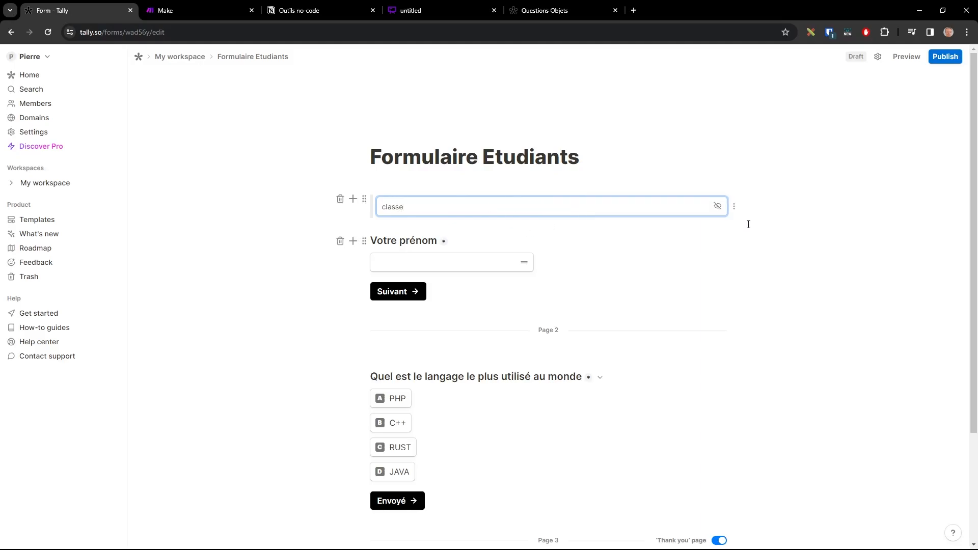
{"action": "left_click", "coordinate": [802, 222]}
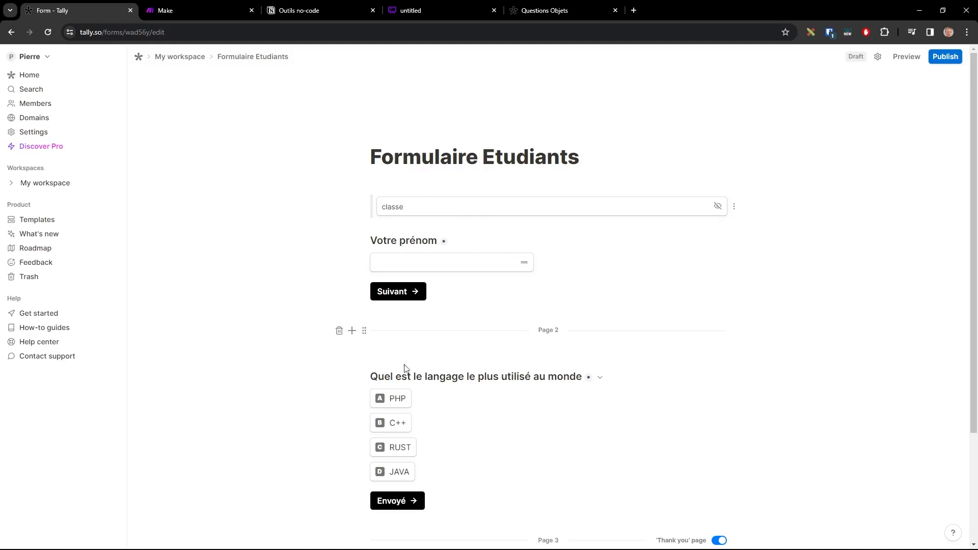
Step: Insert a calculated fields block below the Page 3 break
{"action": "scroll", "coordinate": [507, 377], "scroll_direction": "down", "scroll_amount": 2}
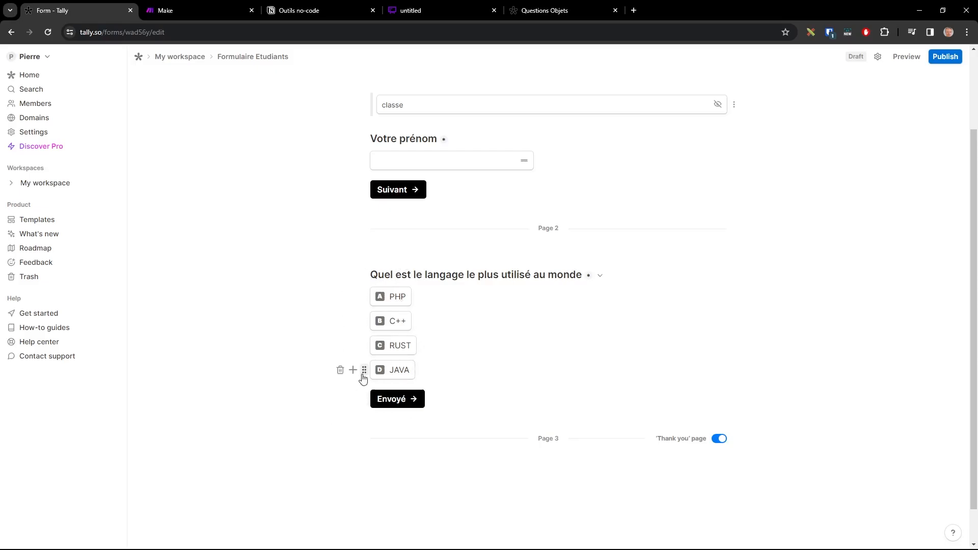
{"action": "left_click", "coordinate": [349, 441]}
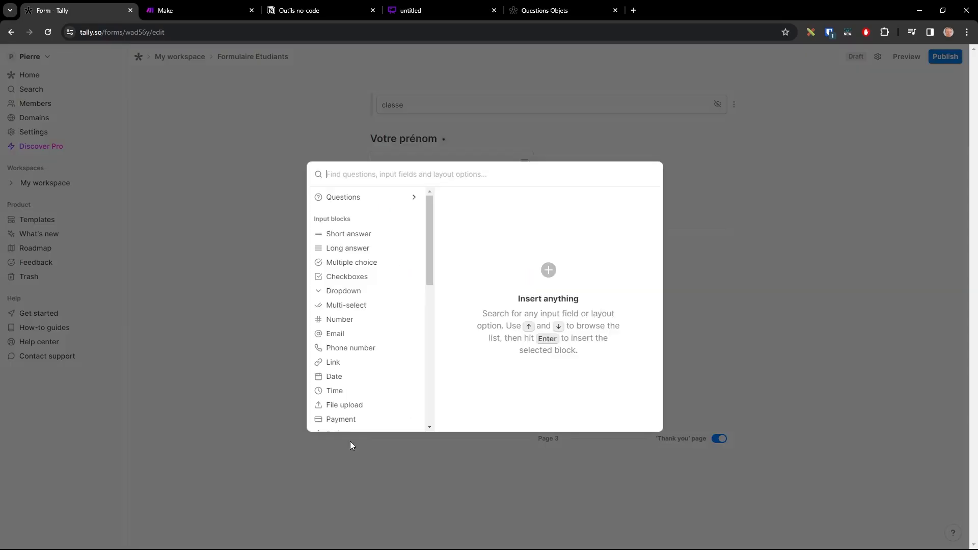
{"action": "left_click_drag", "start_coordinate": [429, 261], "coordinate": [421, 407]}
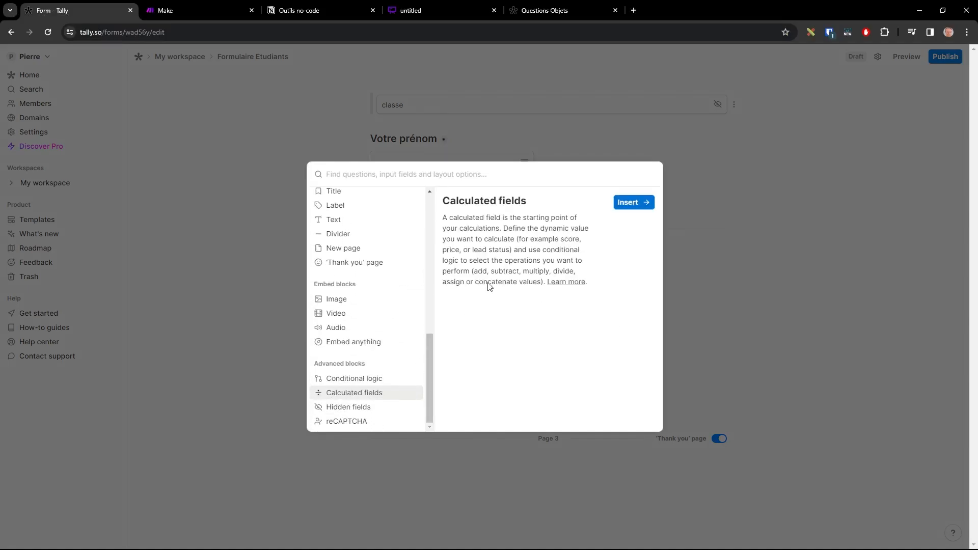
{"action": "left_click", "coordinate": [619, 203]}
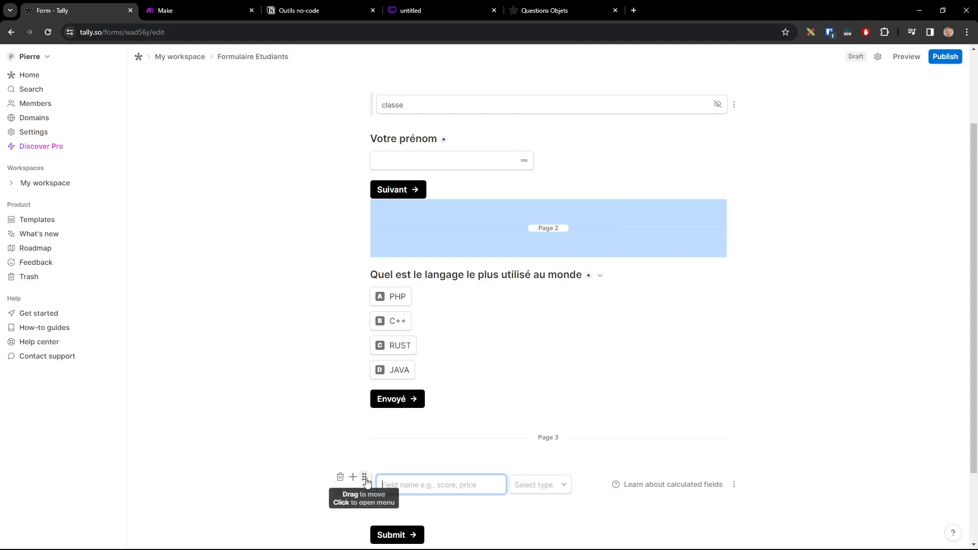
{"action": "left_click_drag", "start_coordinate": [365, 386], "coordinate": [390, 395]}
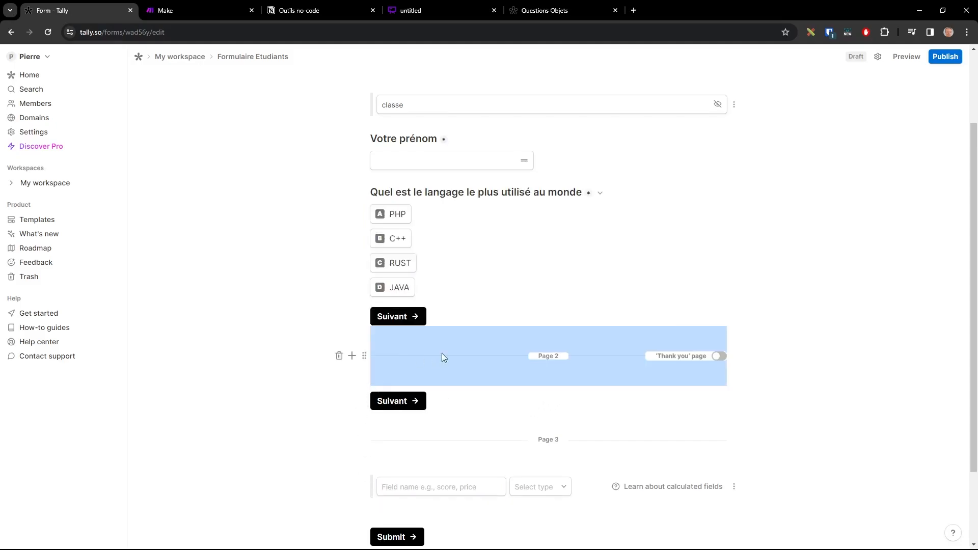
{"action": "key", "text": "ctrl+z"}
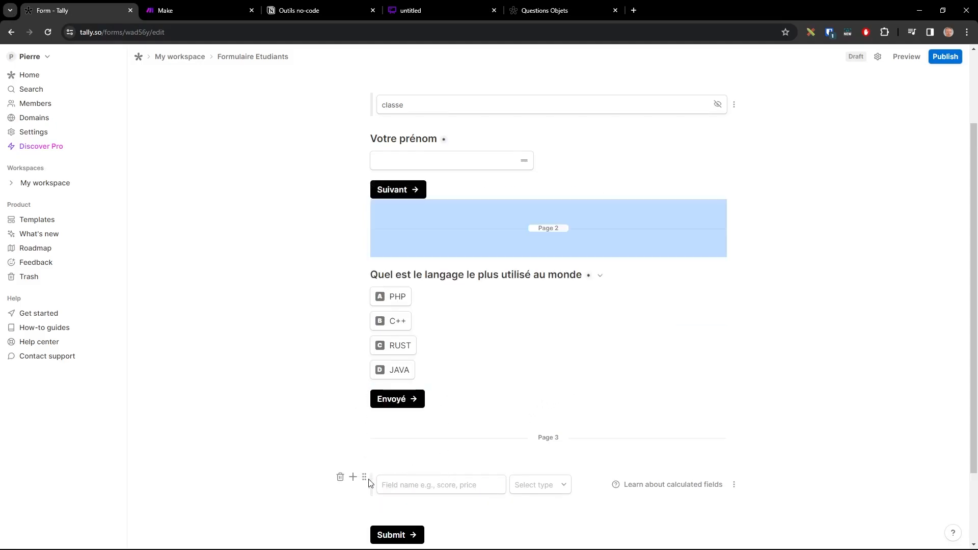
{"action": "left_click", "coordinate": [334, 463]}
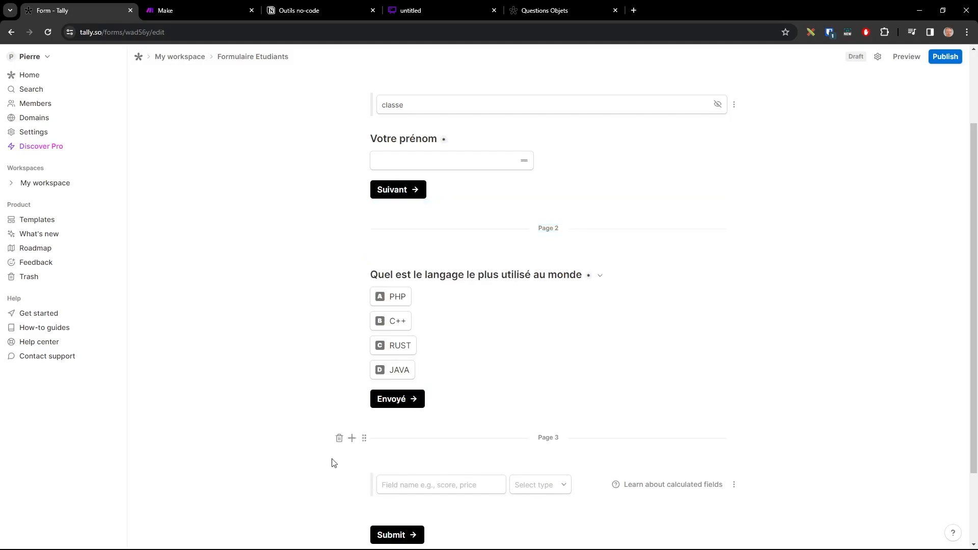
Step: Move the calculated field below the JAVA option on page 2 and define it as "score", type Number, with initial value 0
{"action": "left_click_drag", "start_coordinate": [365, 483], "coordinate": [380, 380]}
{"action": "left_click", "coordinate": [441, 401]}
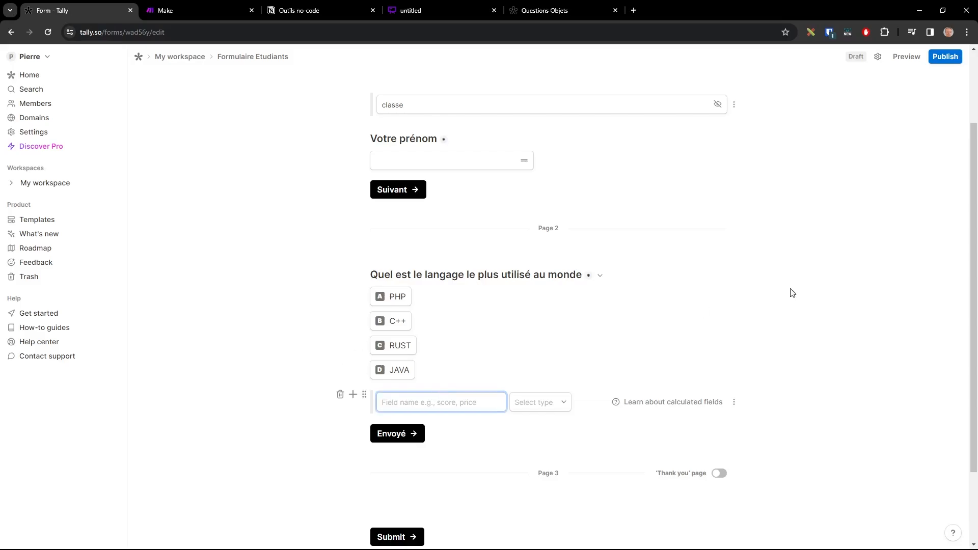
{"action": "type", "text": "score"}
{"action": "left_click", "coordinate": [563, 402]}
{"action": "left_click", "coordinate": [561, 424]}
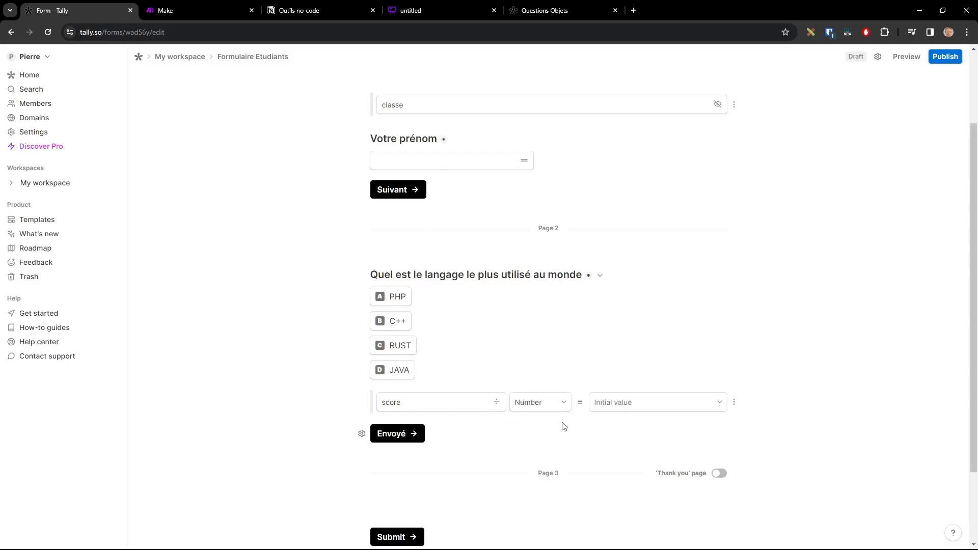
{"action": "left_click", "coordinate": [656, 401]}
{"action": "type", "text": "0"}
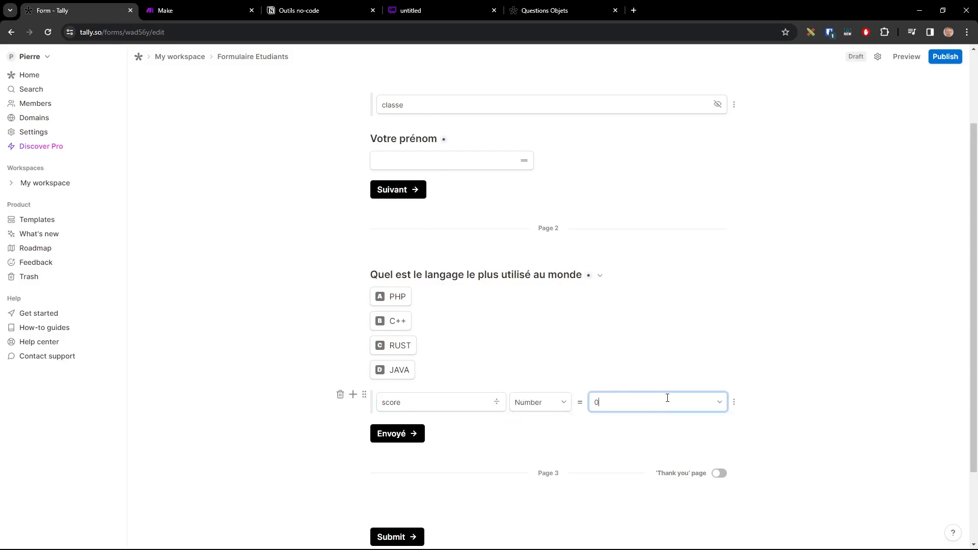
{"action": "left_click", "coordinate": [856, 324]}
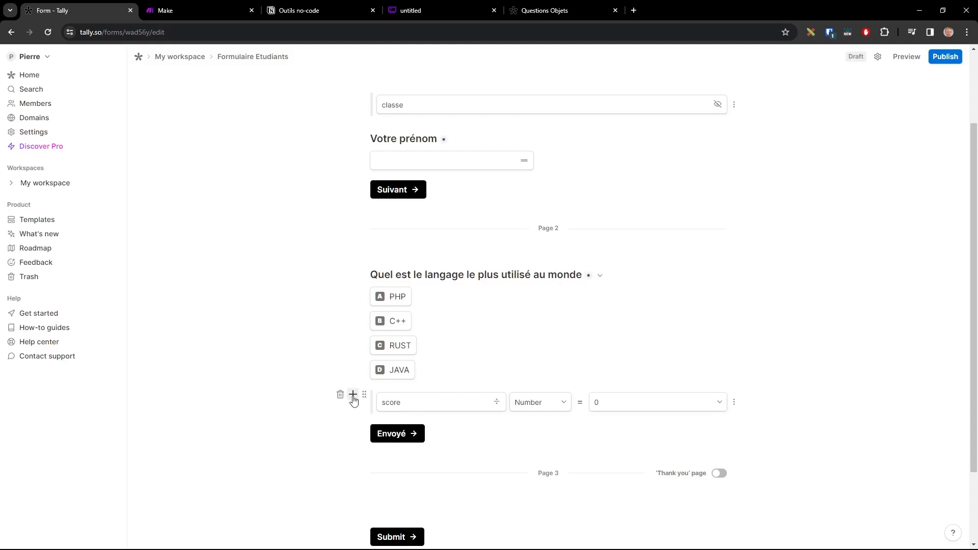
{"action": "left_click", "coordinate": [364, 396]}
{"action": "left_click", "coordinate": [253, 401]}
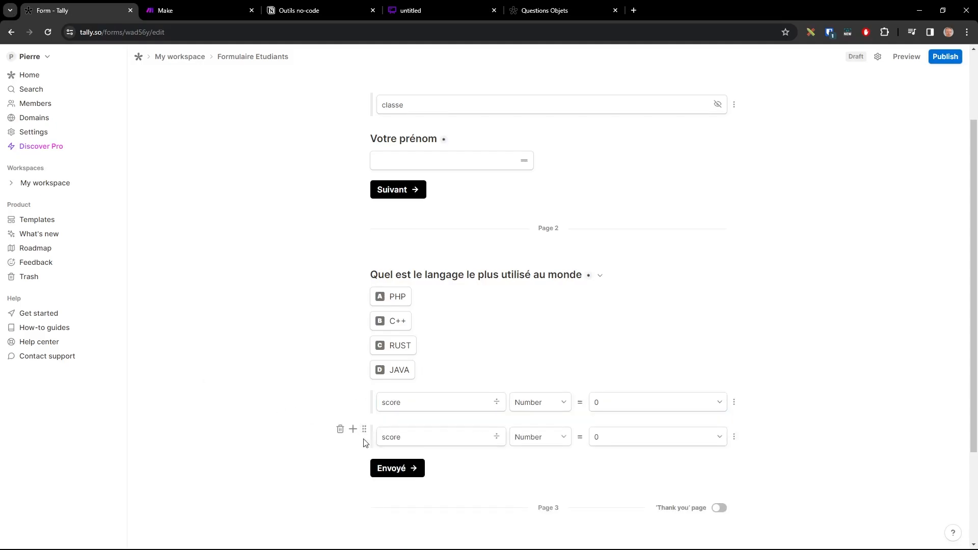
{"action": "left_click", "coordinate": [524, 439]}
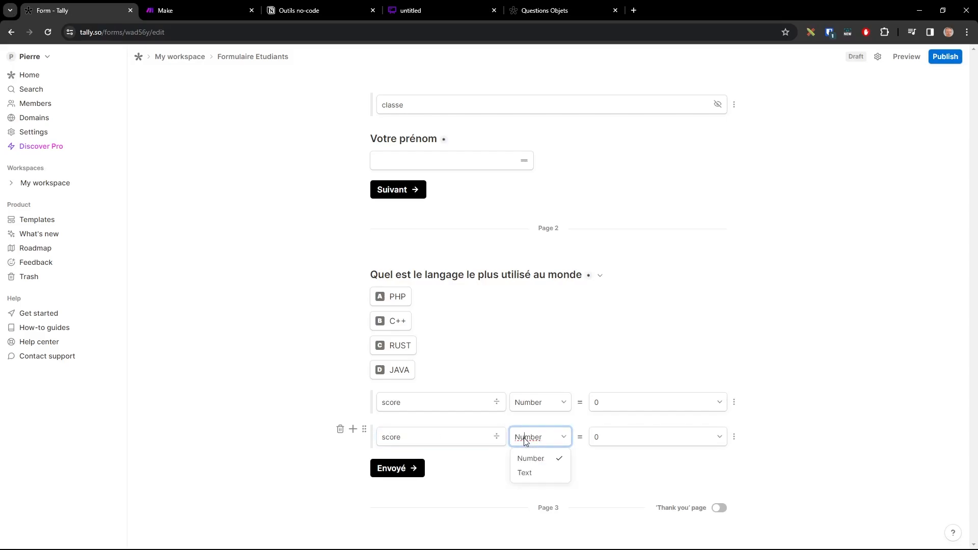
{"action": "left_click", "coordinate": [362, 437]}
{"action": "left_click", "coordinate": [364, 430]}
{"action": "left_click", "coordinate": [262, 439]}
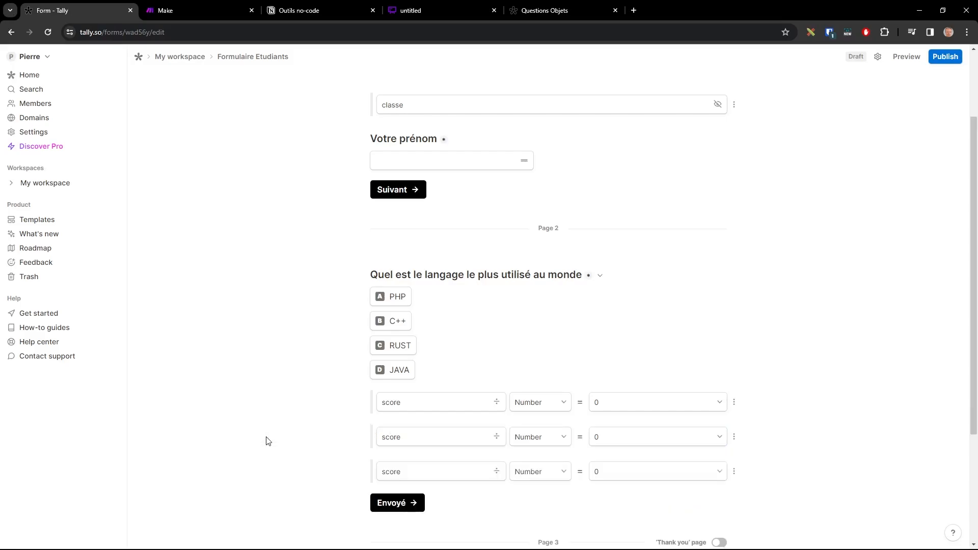
{"action": "key", "text": "ctrl+z"}
{"action": "left_click", "coordinate": [363, 429]}
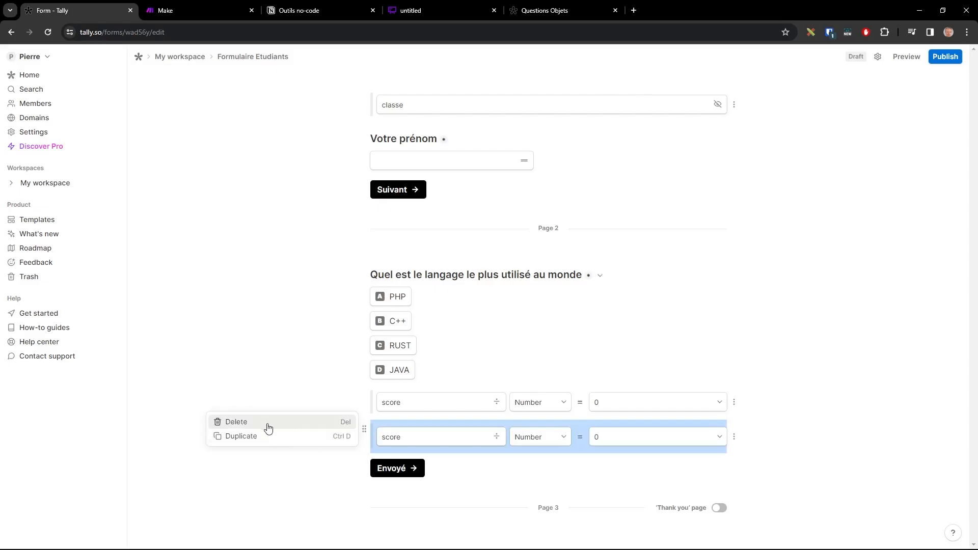
{"action": "left_click", "coordinate": [268, 425]}
Step: Insert a conditional logic block and place it directly below the score calculated field on page 2
{"action": "left_click", "coordinate": [350, 470]}
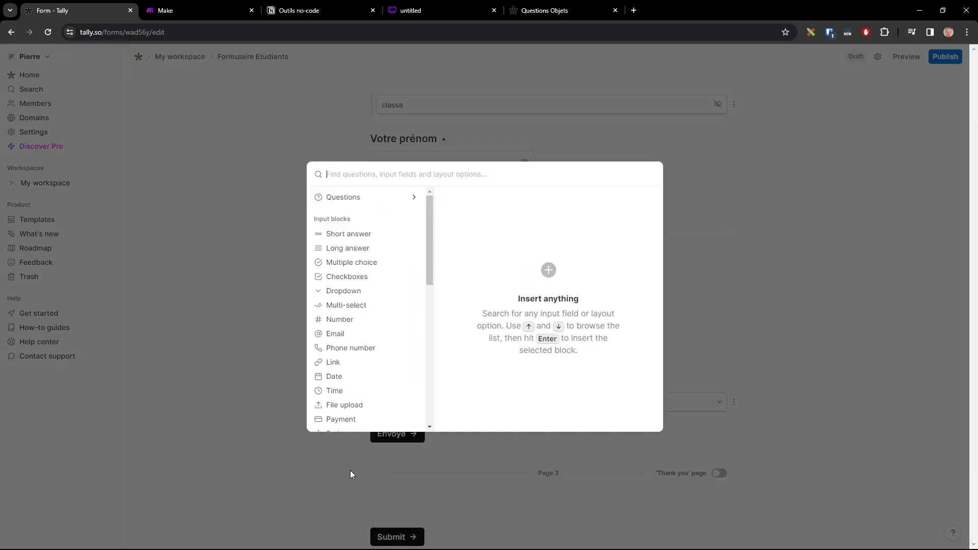
{"action": "scroll", "coordinate": [377, 371], "scroll_direction": "down", "scroll_amount": 6}
{"action": "scroll", "coordinate": [405, 355], "scroll_direction": "down", "scroll_amount": 3}
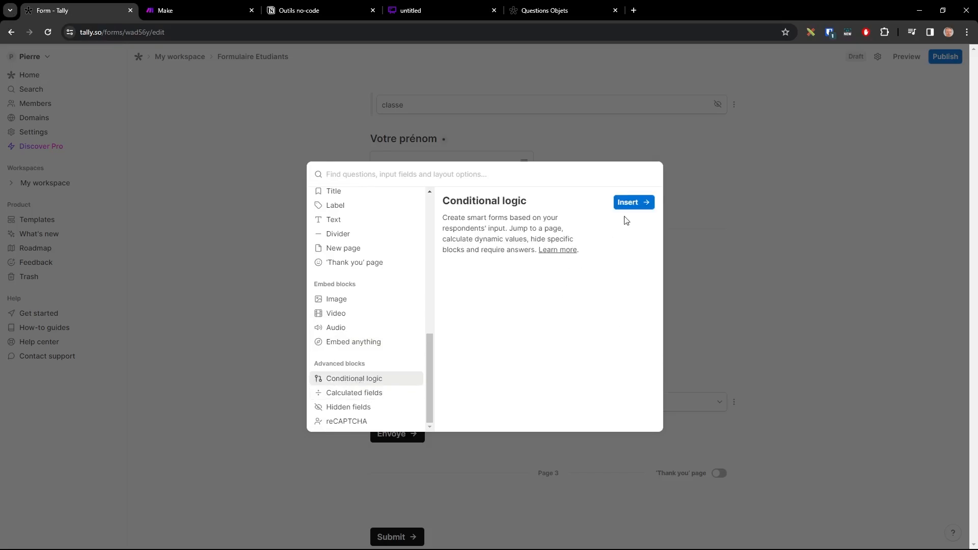
{"action": "left_click", "coordinate": [634, 204]}
{"action": "left_click_drag", "start_coordinate": [363, 519], "coordinate": [377, 410]}
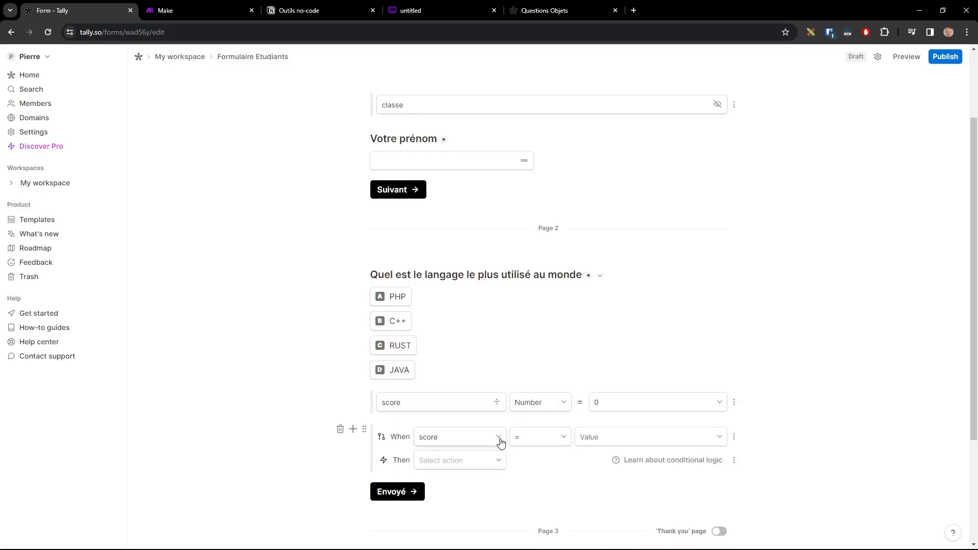
Step: Set the rule's condition to "Quel est le langage le plus utilisé au monde" Is JAVA
{"action": "scroll", "coordinate": [495, 438], "scroll_direction": "down", "scroll_amount": 1}
{"action": "left_click", "coordinate": [478, 388]}
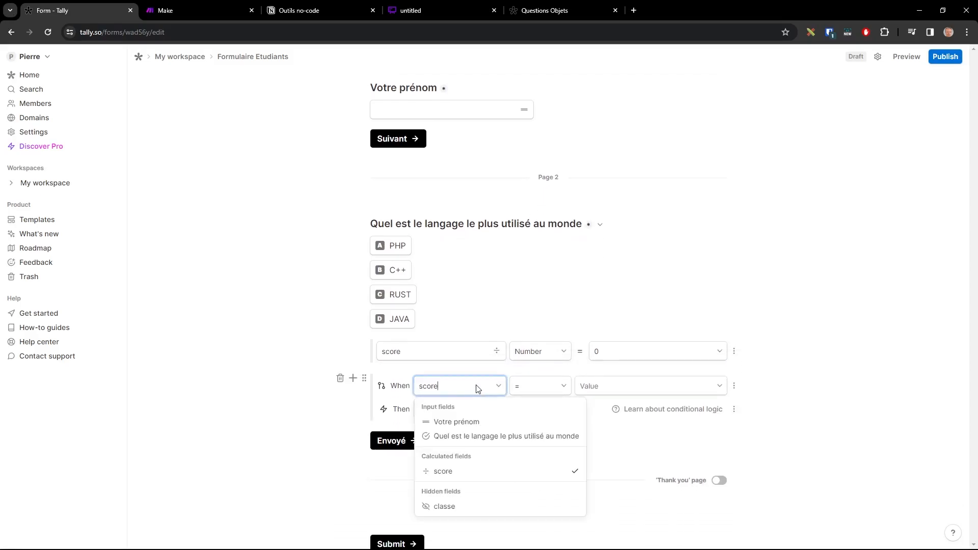
{"action": "left_click", "coordinate": [472, 436]}
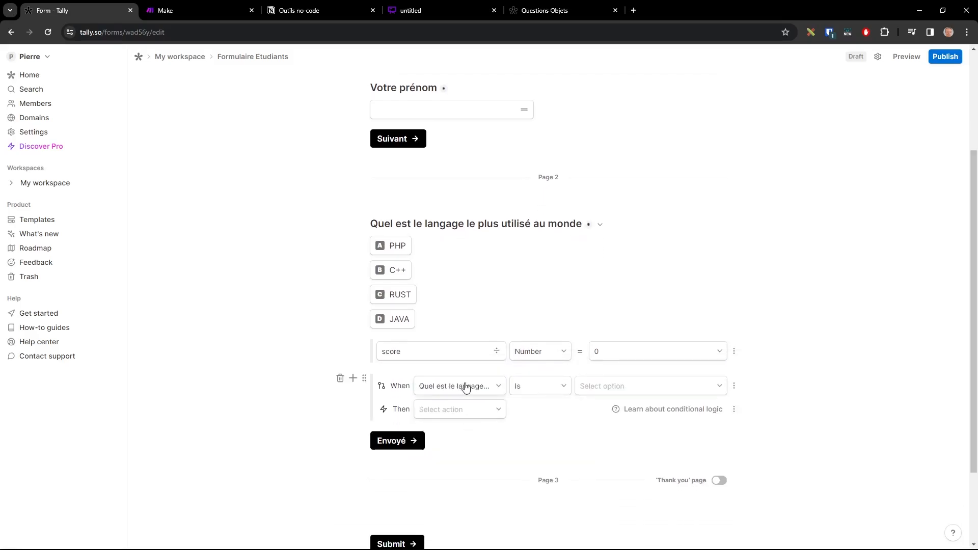
{"action": "left_click", "coordinate": [609, 387]}
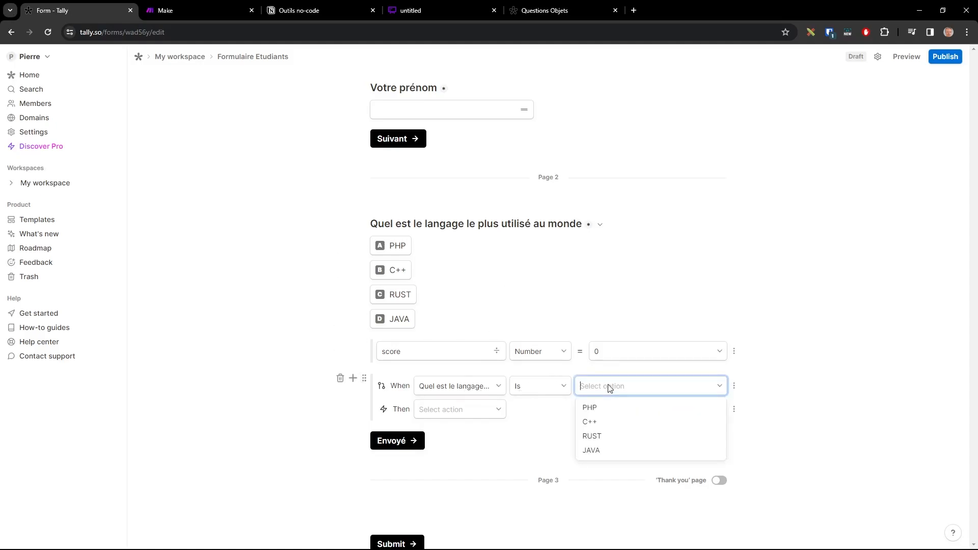
{"action": "left_click", "coordinate": [611, 451]}
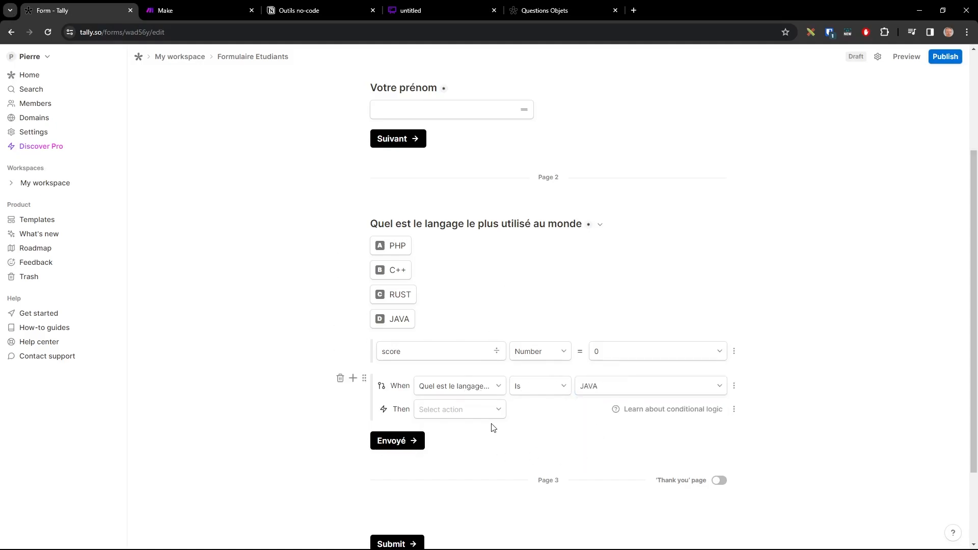
Step: Set the rule's action to Calculate, adding 1 to score
{"action": "left_click", "coordinate": [458, 408]}
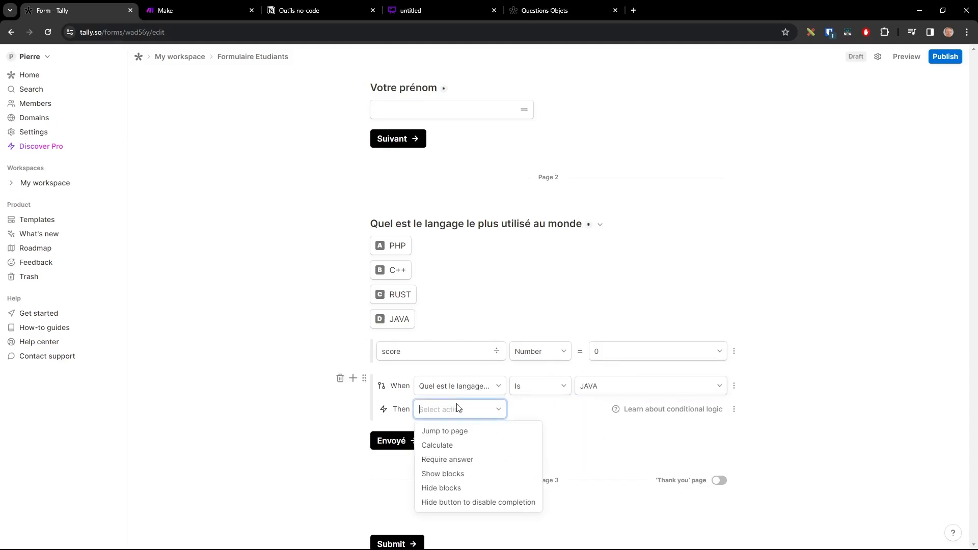
{"action": "left_click", "coordinate": [456, 451]}
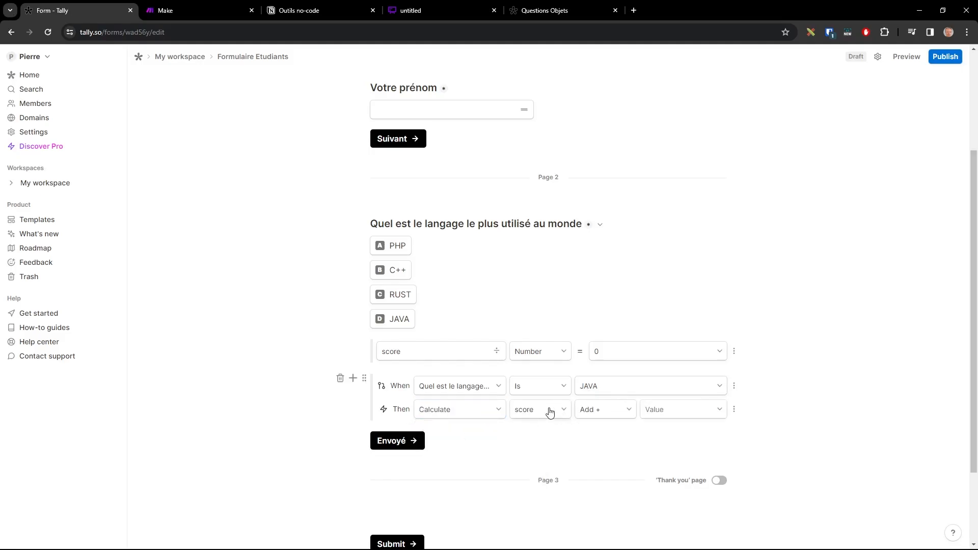
{"action": "left_click", "coordinate": [682, 410]}
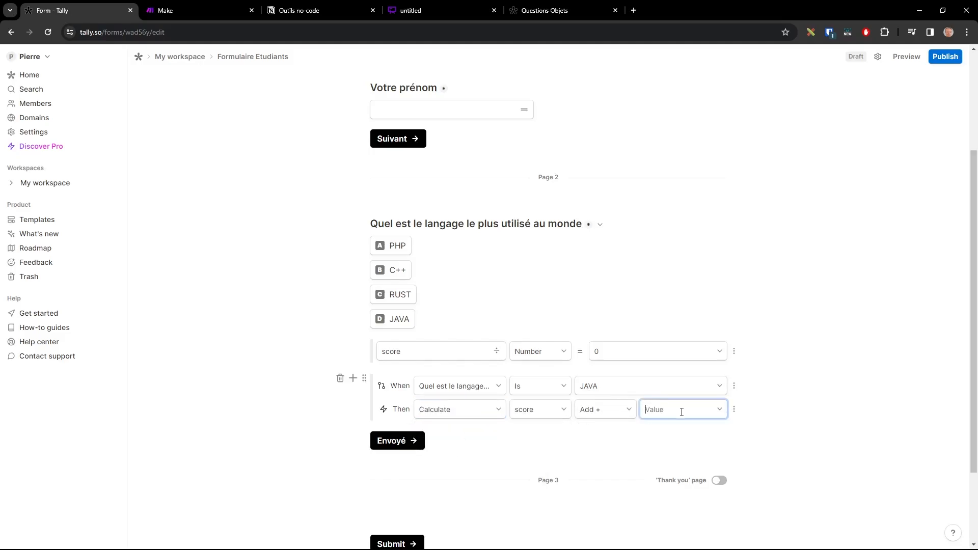
{"action": "left_click", "coordinate": [804, 428]}
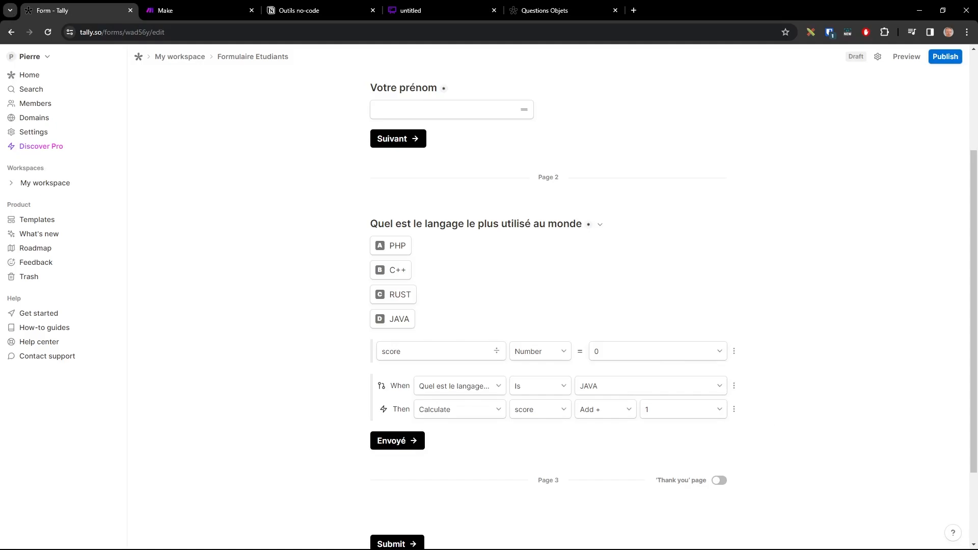
Step: Reselect the page 3 rule's condition as "A quoi sert un constructeur en langage objet" Is "A instancier des objets"
{"action": "scroll", "coordinate": [302, 367], "scroll_direction": "down", "scroll_amount": 5}
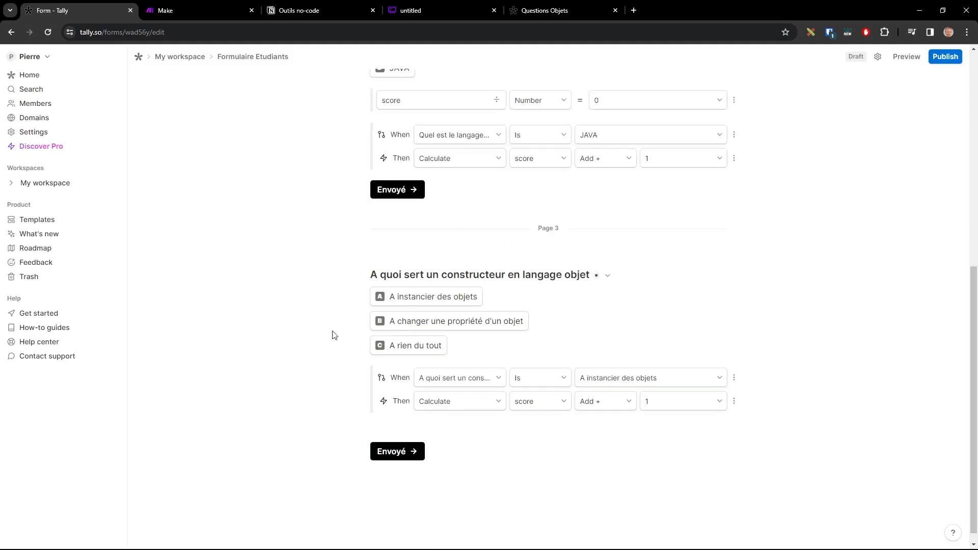
{"action": "scroll", "coordinate": [765, 305], "scroll_direction": "up", "scroll_amount": 3}
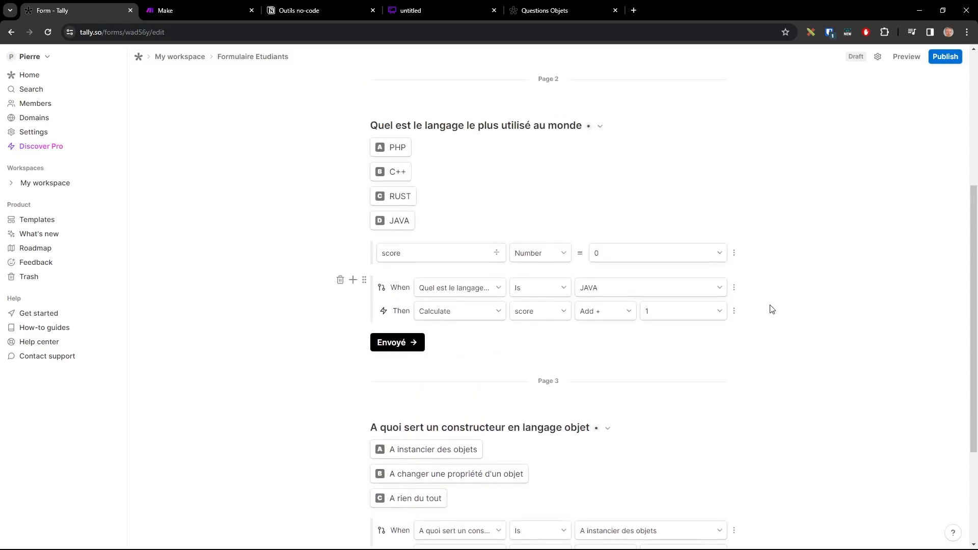
{"action": "scroll", "coordinate": [495, 367], "scroll_direction": "down", "scroll_amount": 1}
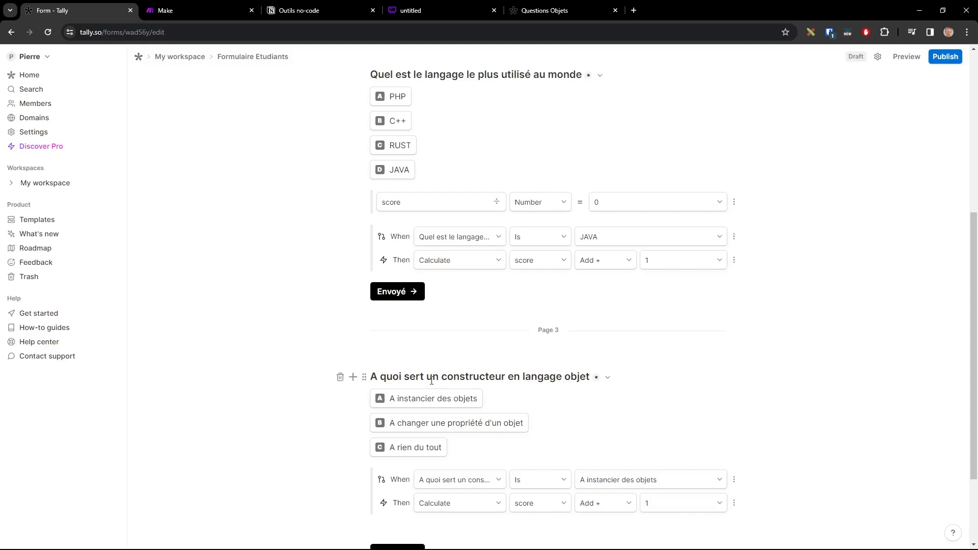
{"action": "scroll", "coordinate": [511, 331], "scroll_direction": "down", "scroll_amount": 1}
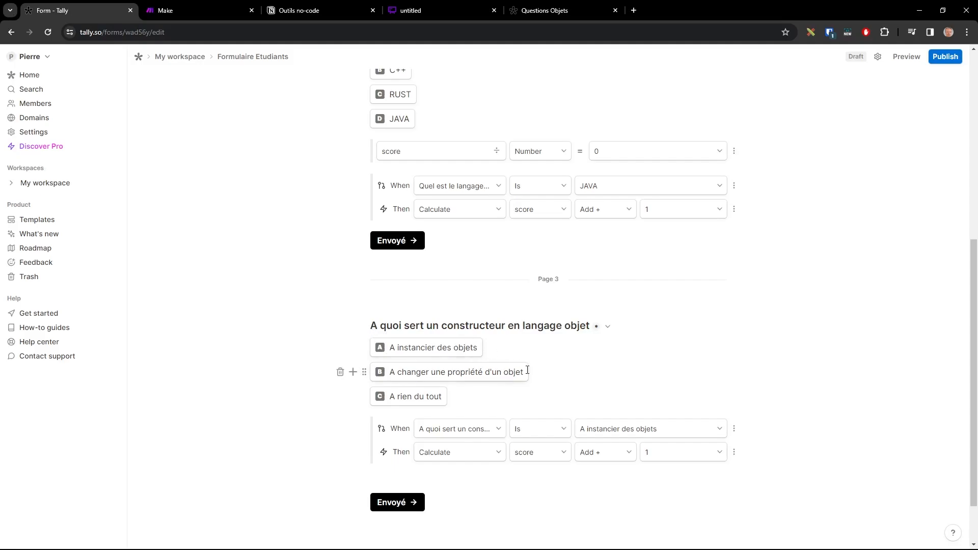
{"action": "scroll", "coordinate": [509, 392], "scroll_direction": "down", "scroll_amount": 1}
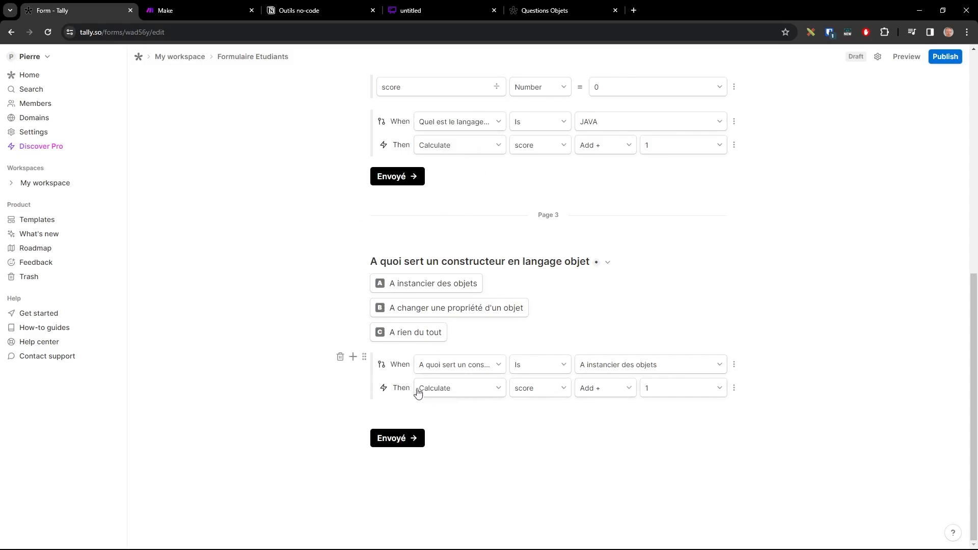
{"action": "left_click", "coordinate": [484, 365]}
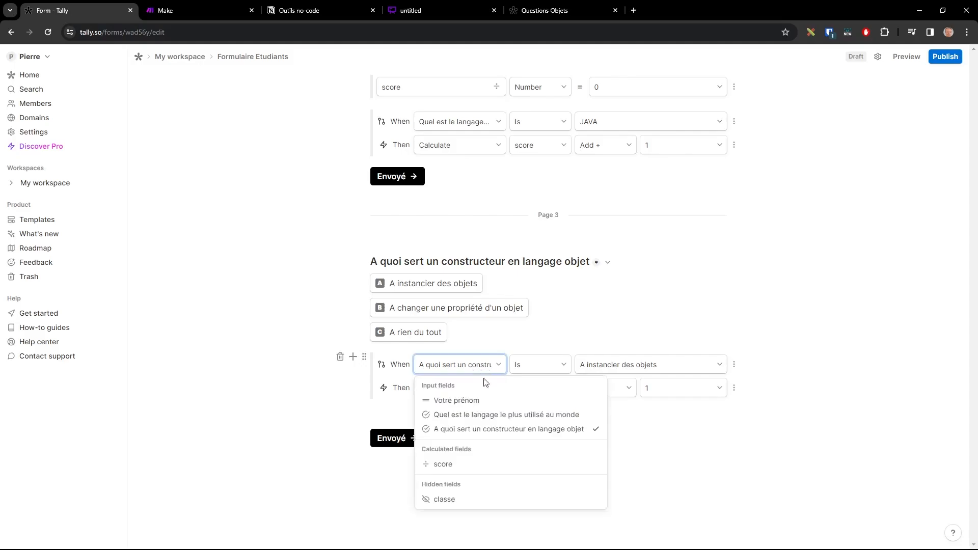
{"action": "left_click", "coordinate": [484, 430]}
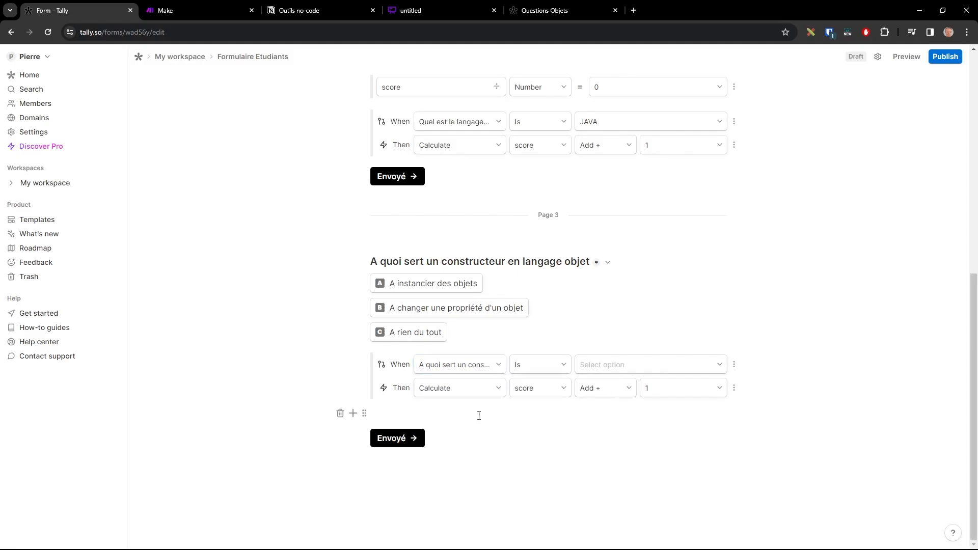
{"action": "left_click", "coordinate": [602, 364]}
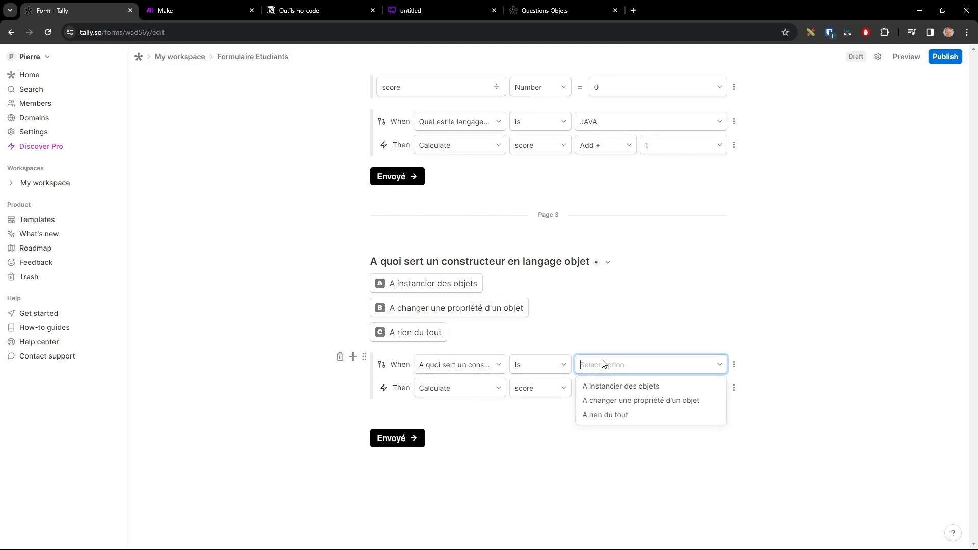
{"action": "left_click", "coordinate": [620, 387]}
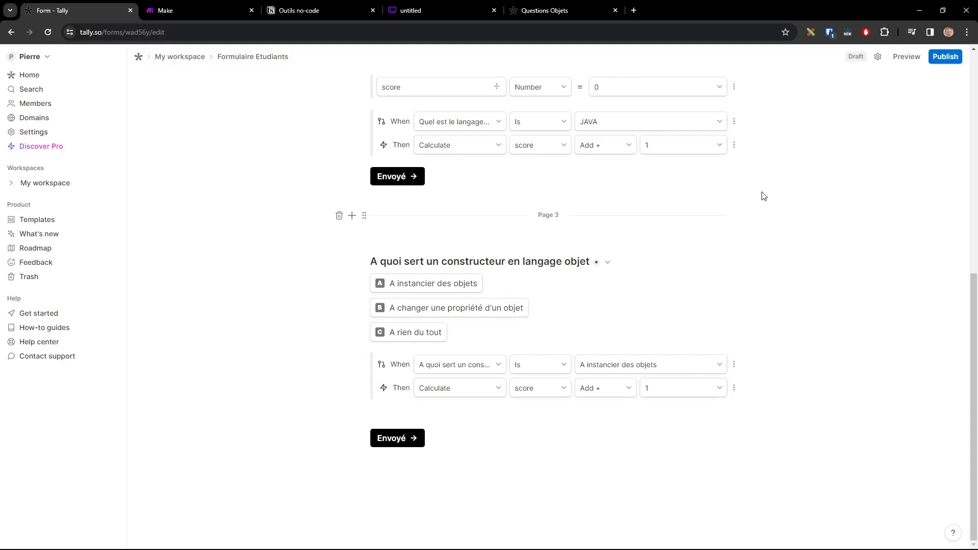
Step: Preview the form, submit a test response with a first name, RUST and "A rien du tout", and return to the editor
{"action": "scroll", "coordinate": [741, 308], "scroll_direction": "up", "scroll_amount": 3}
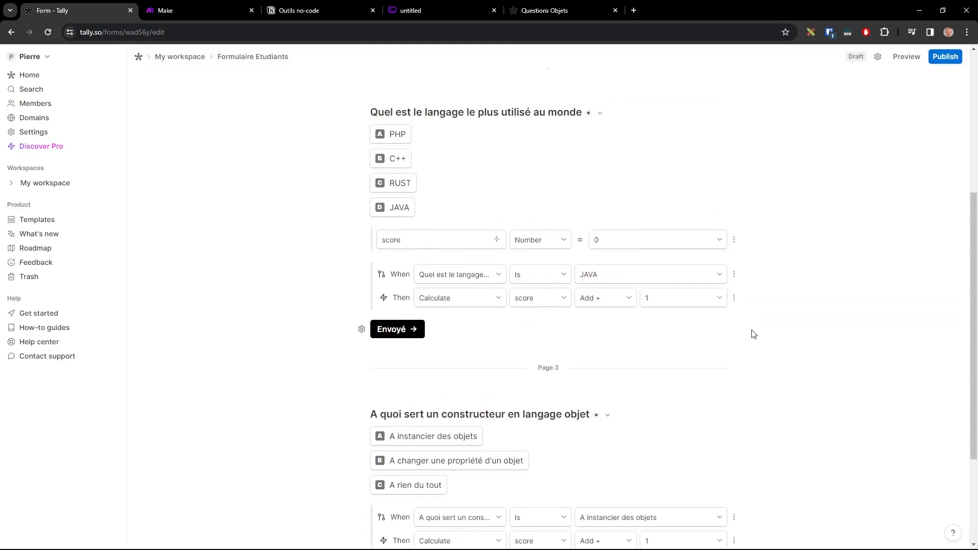
{"action": "scroll", "coordinate": [763, 380], "scroll_direction": "down", "scroll_amount": 1}
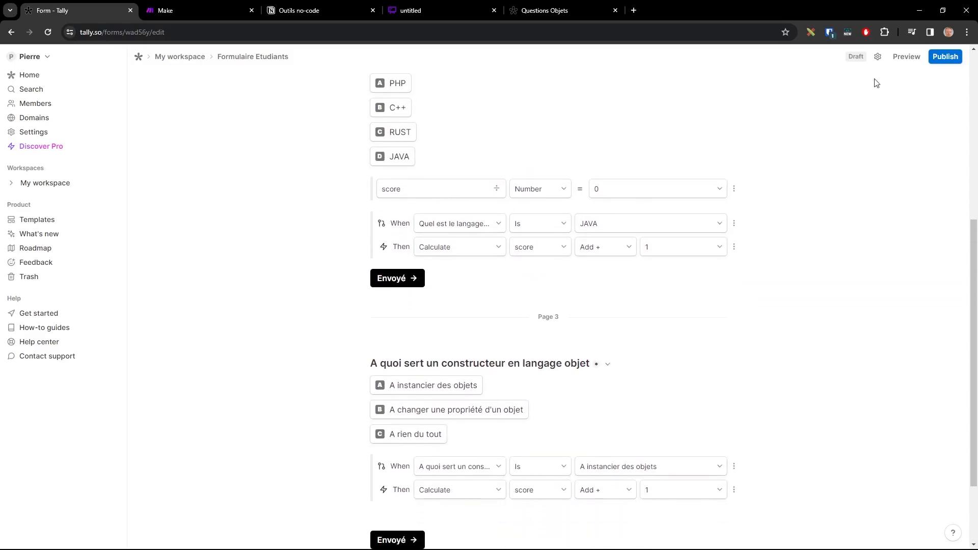
{"action": "scroll", "coordinate": [897, 108], "scroll_direction": "up", "scroll_amount": 3}
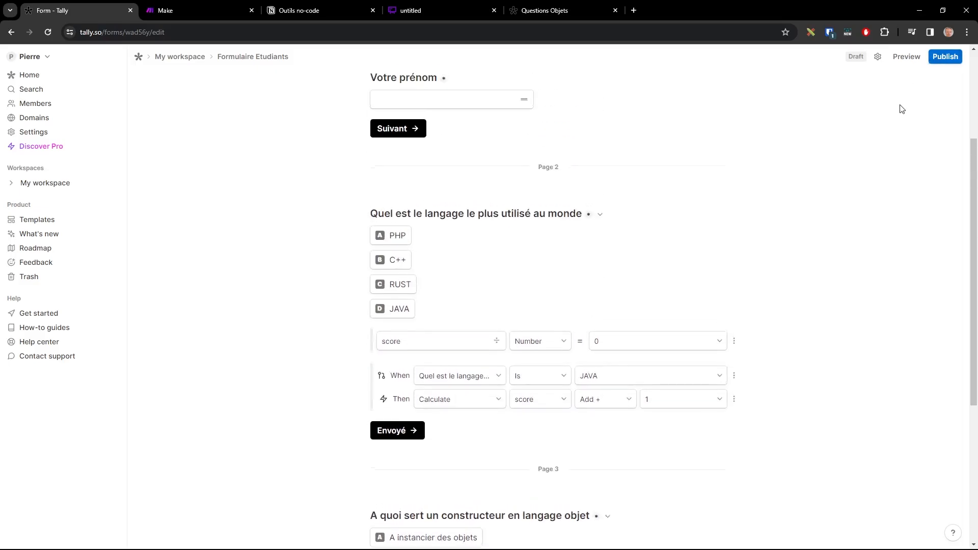
{"action": "left_click", "coordinate": [906, 57]}
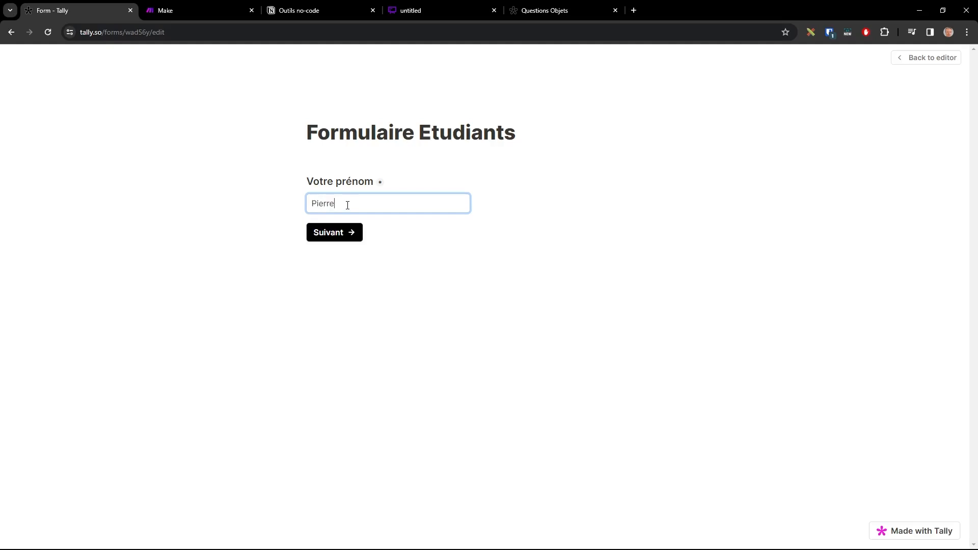
{"action": "left_click", "coordinate": [342, 233]}
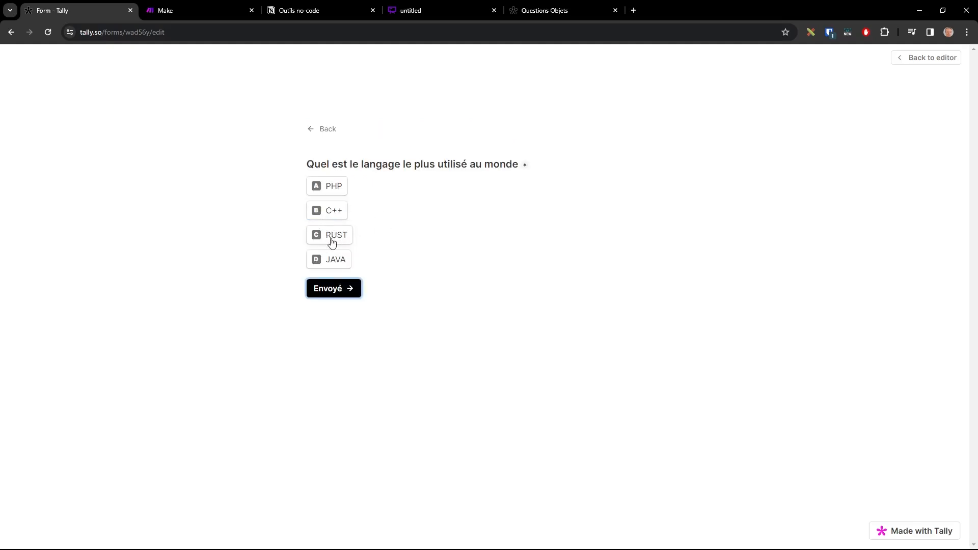
{"action": "left_click", "coordinate": [331, 242]}
{"action": "left_click", "coordinate": [332, 289]}
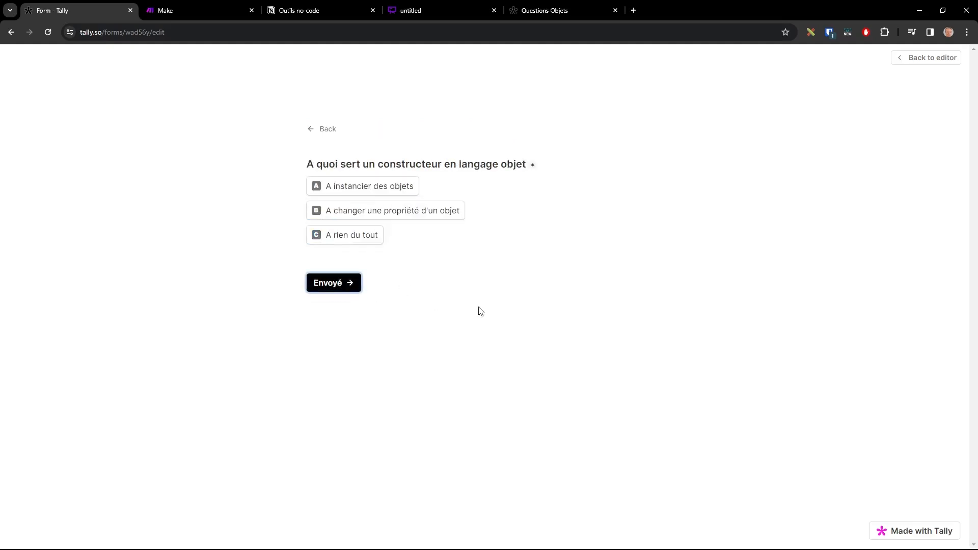
{"action": "left_click", "coordinate": [369, 241]}
{"action": "left_click", "coordinate": [342, 285]}
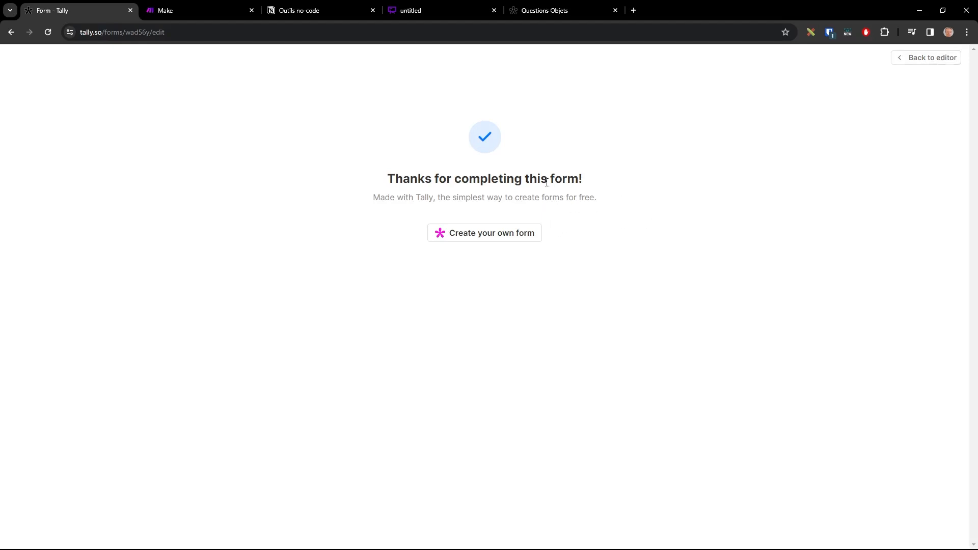
{"action": "left_click", "coordinate": [932, 60]}
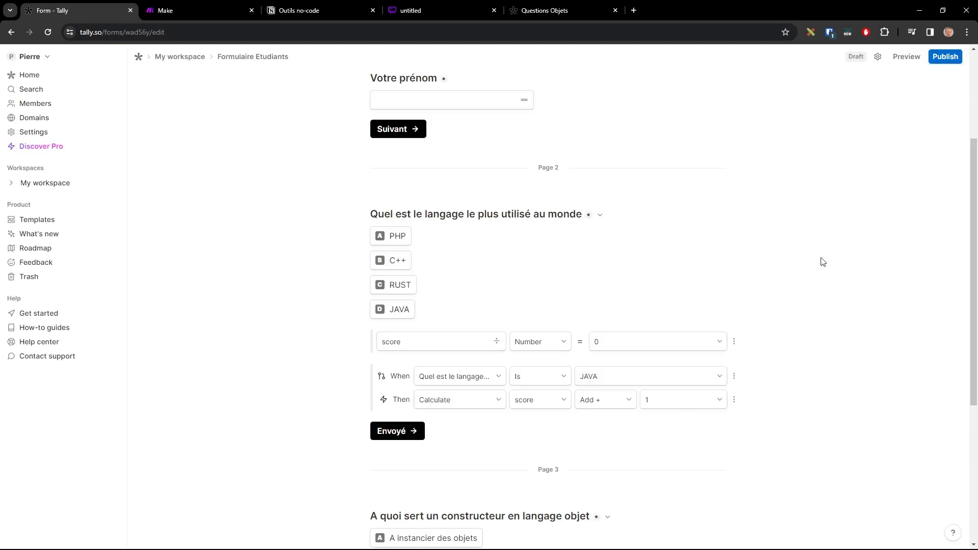
Step: Insert a 'Thank you' page after the page 3 question and its scoring rule
{"action": "scroll", "coordinate": [697, 351], "scroll_direction": "down", "scroll_amount": 4}
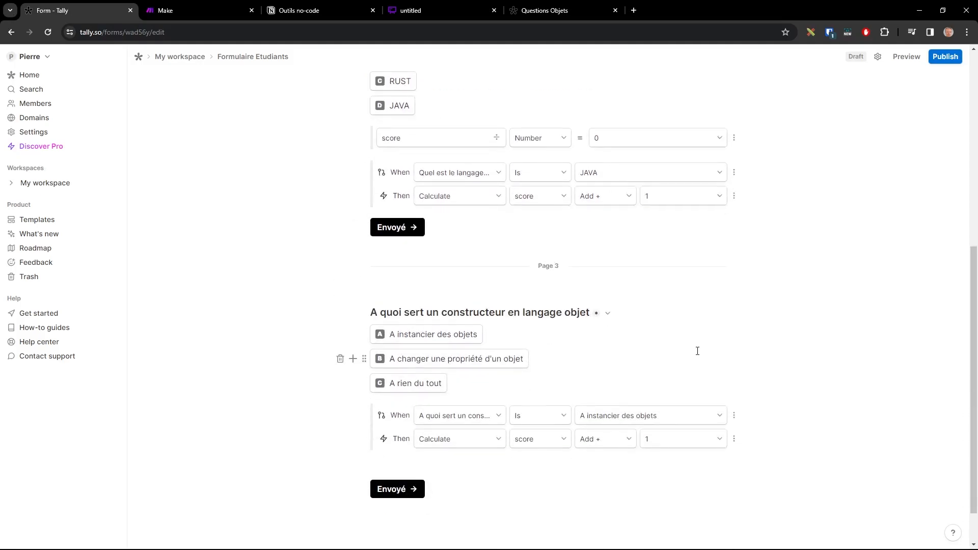
{"action": "scroll", "coordinate": [698, 351], "scroll_direction": "down", "scroll_amount": 1}
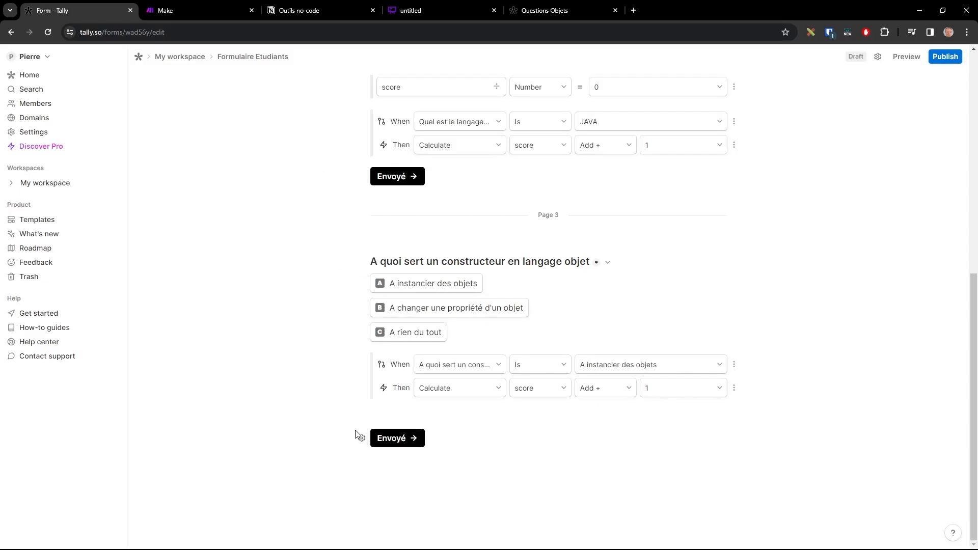
{"action": "left_click", "coordinate": [352, 416]}
{"action": "scroll", "coordinate": [376, 377], "scroll_direction": "down", "scroll_amount": 10}
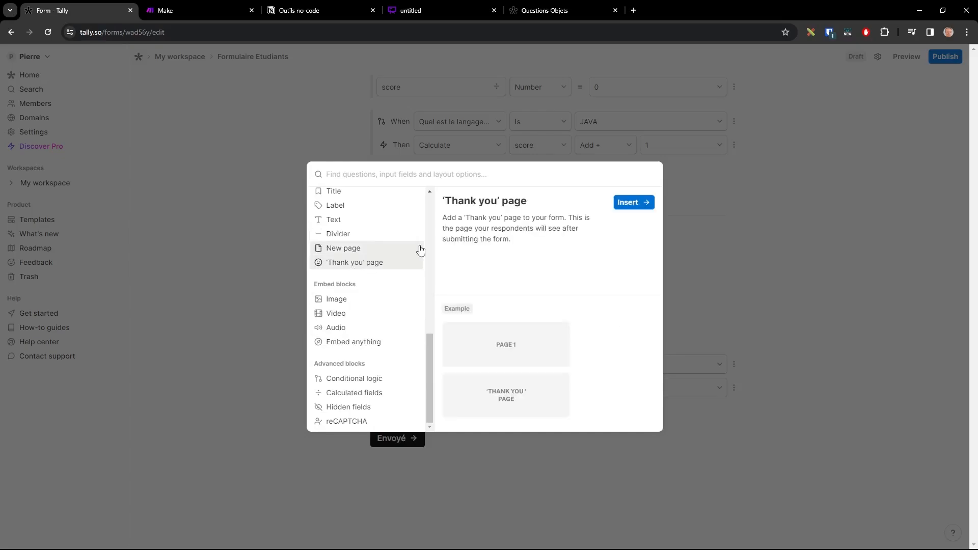
{"action": "left_click", "coordinate": [630, 202]}
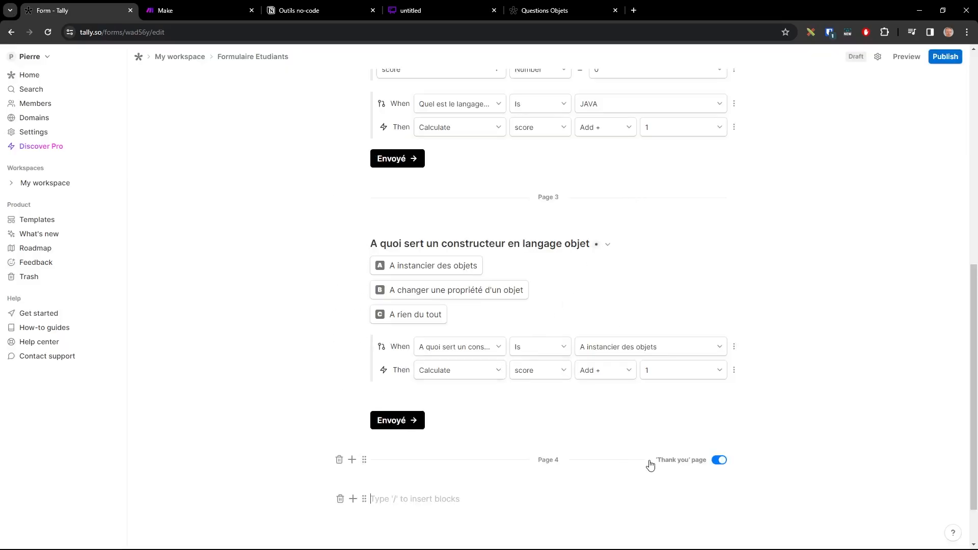
Step: Write "Merci. Votre score est de :" on the thank-you page, followed by a mention of the calculated field score
{"action": "scroll", "coordinate": [576, 467], "scroll_direction": "down", "scroll_amount": 1}
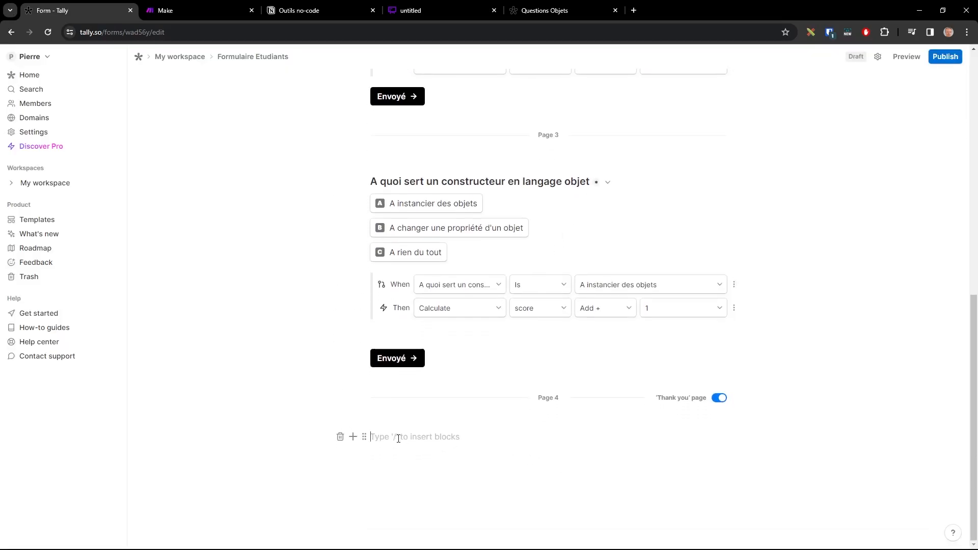
{"action": "type", "text": "Merci. Votre score est de :"}
{"action": "type", "text": "@sco"}
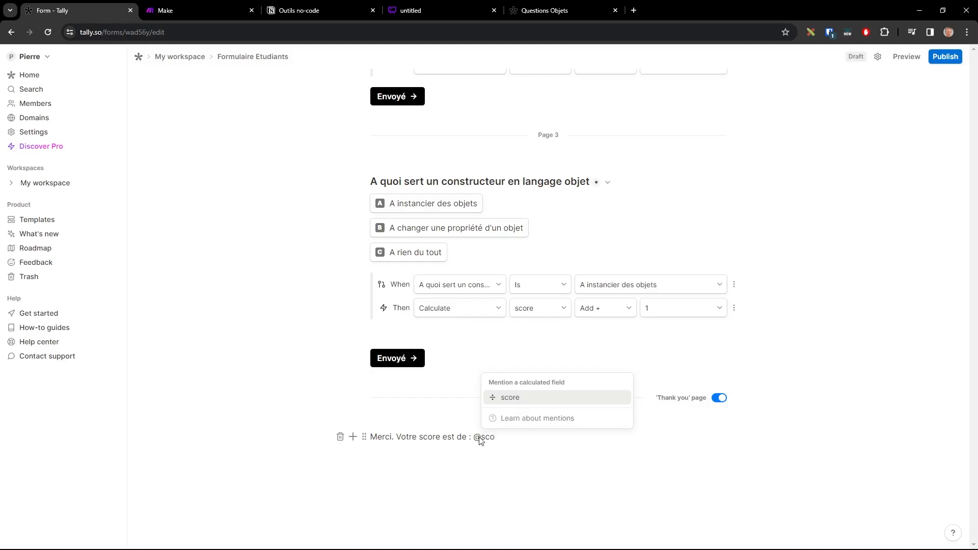
{"action": "left_click", "coordinate": [509, 398]}
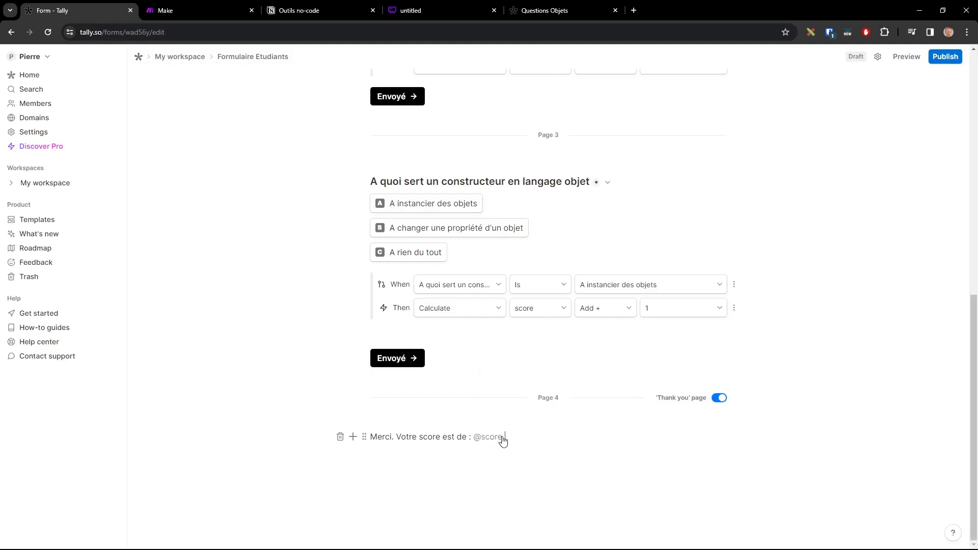
Step: Preview the form, submit a test response with a first name, RUST and "A rien du tout", and return to the editor
{"action": "left_click", "coordinate": [909, 57]}
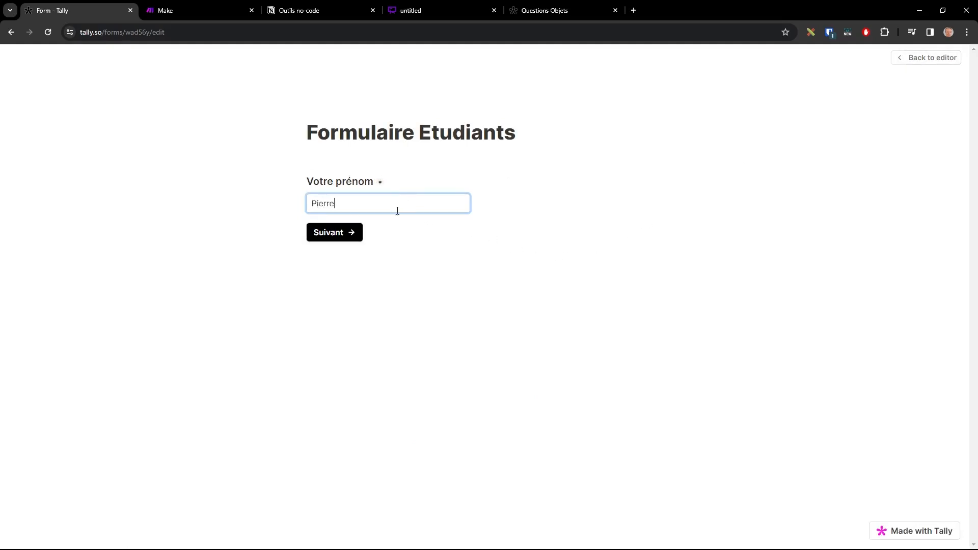
{"action": "left_click", "coordinate": [355, 230]}
{"action": "left_click", "coordinate": [330, 236]}
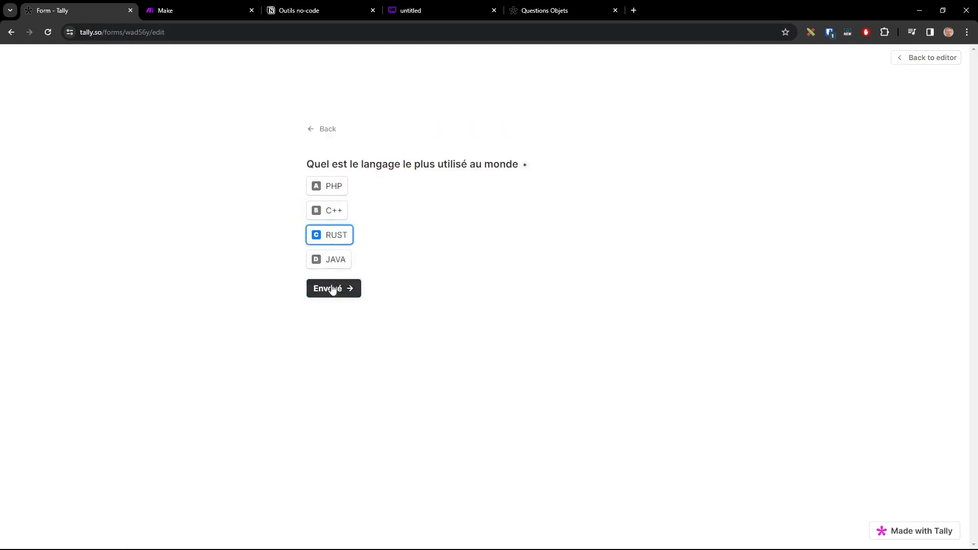
{"action": "left_click", "coordinate": [332, 290]}
{"action": "left_click", "coordinate": [341, 234]}
{"action": "left_click", "coordinate": [336, 283]}
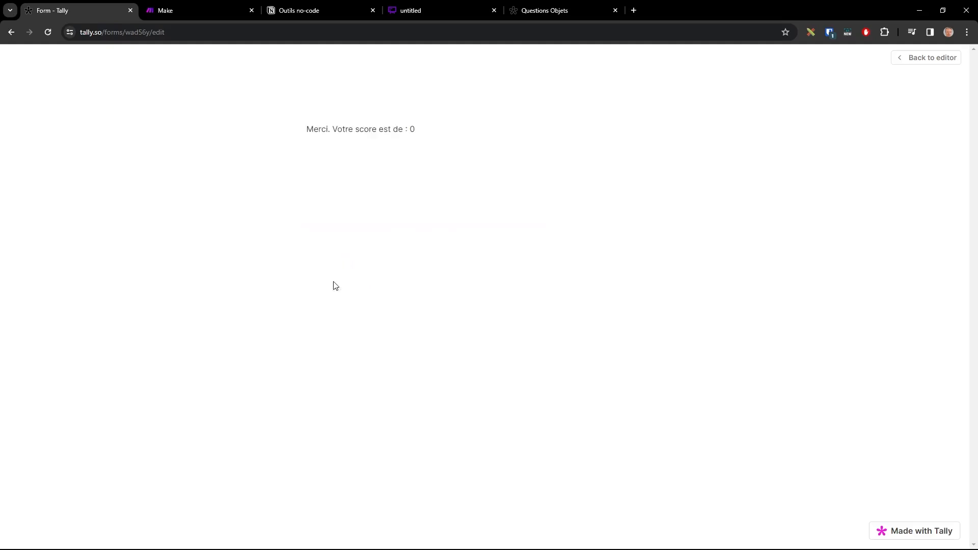
{"action": "left_click", "coordinate": [918, 58]}
Step: Preview the form again, submit a test response with a first name, JAVA and "A instancier des objets", and return to the editor
{"action": "left_click", "coordinate": [908, 57]}
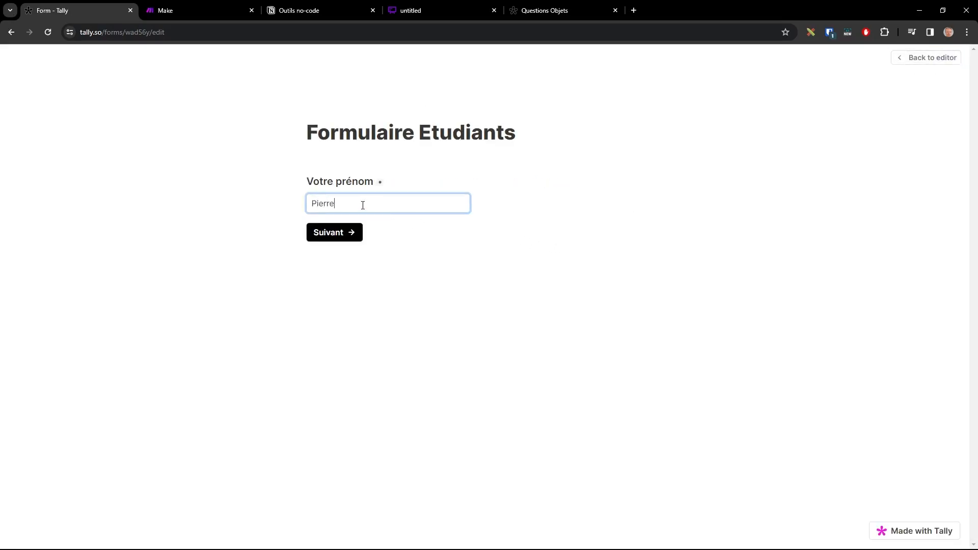
{"action": "left_click", "coordinate": [341, 233]}
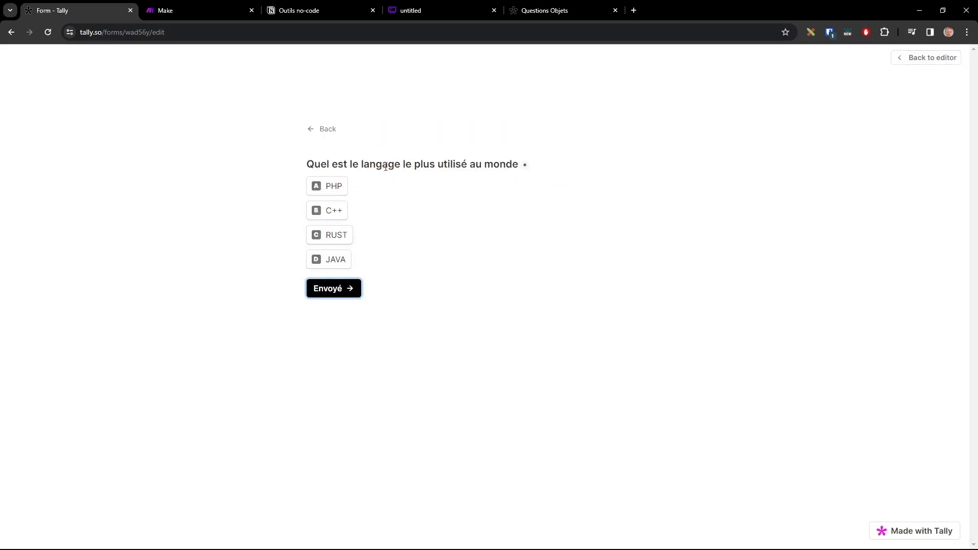
{"action": "left_click", "coordinate": [334, 260]}
{"action": "left_click", "coordinate": [344, 287]}
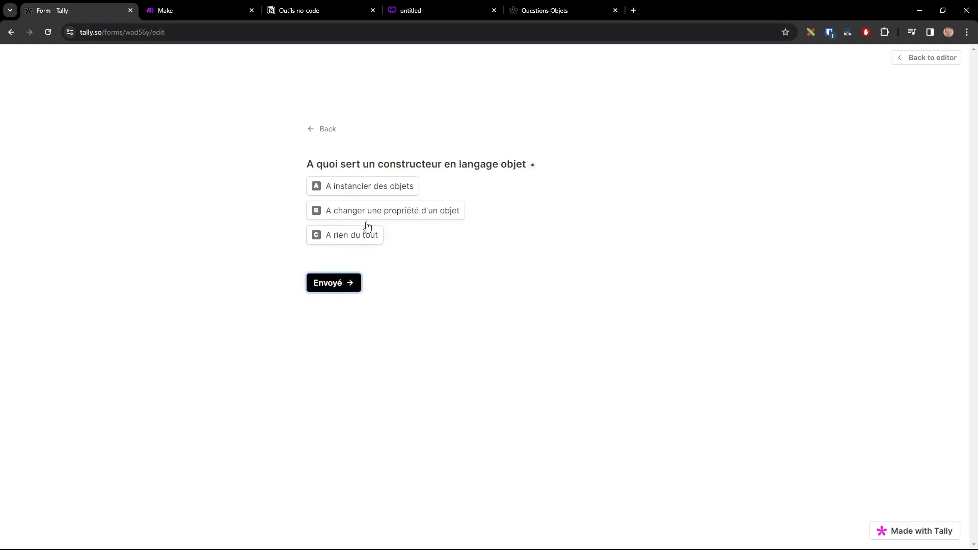
{"action": "left_click", "coordinate": [373, 191]}
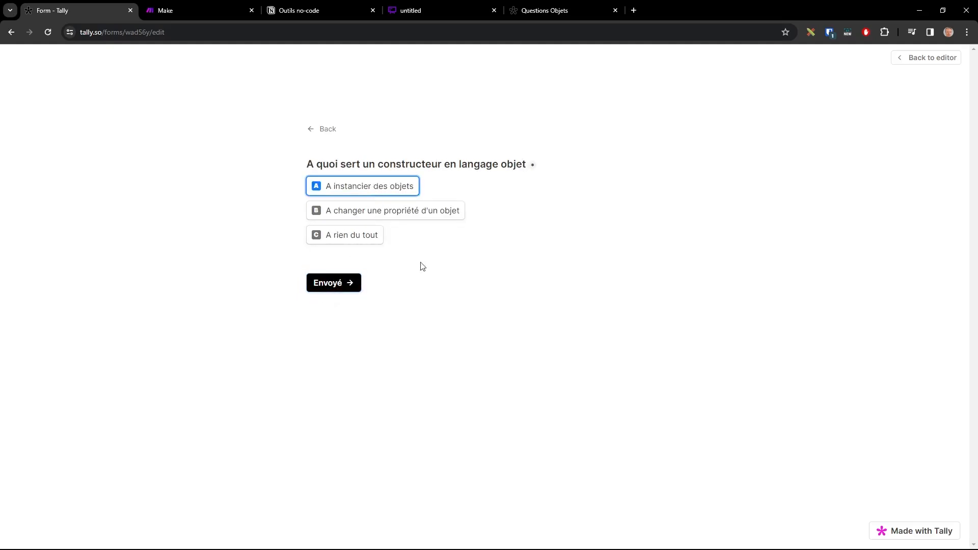
{"action": "left_click", "coordinate": [324, 284]}
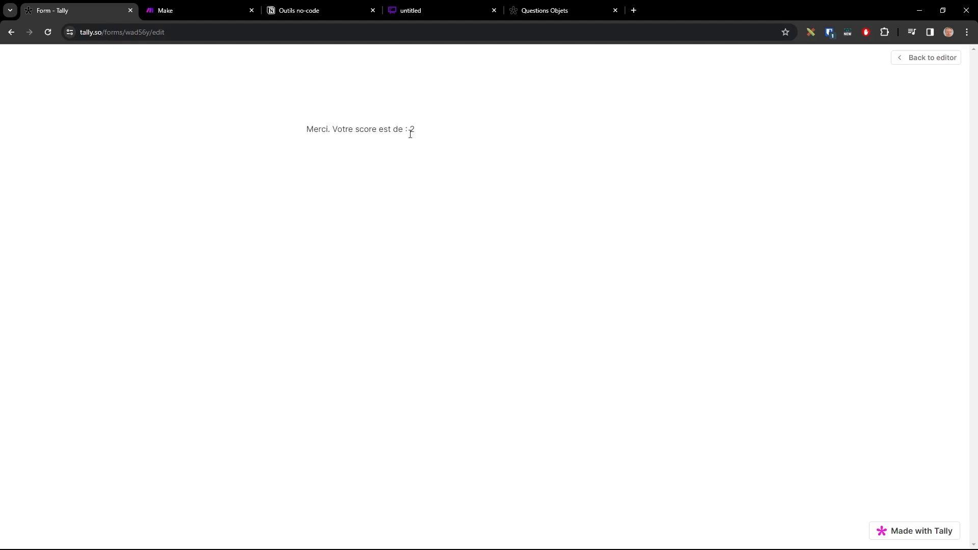
{"action": "left_click", "coordinate": [924, 60]}
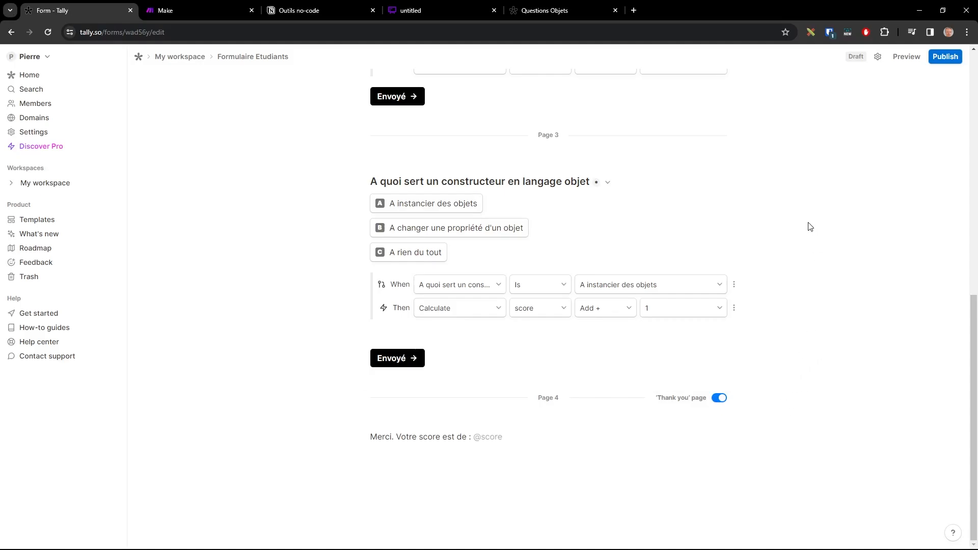
Step: Publish the Formulaire Etudiants form
{"action": "scroll", "coordinate": [882, 90], "scroll_direction": "up", "scroll_amount": 3}
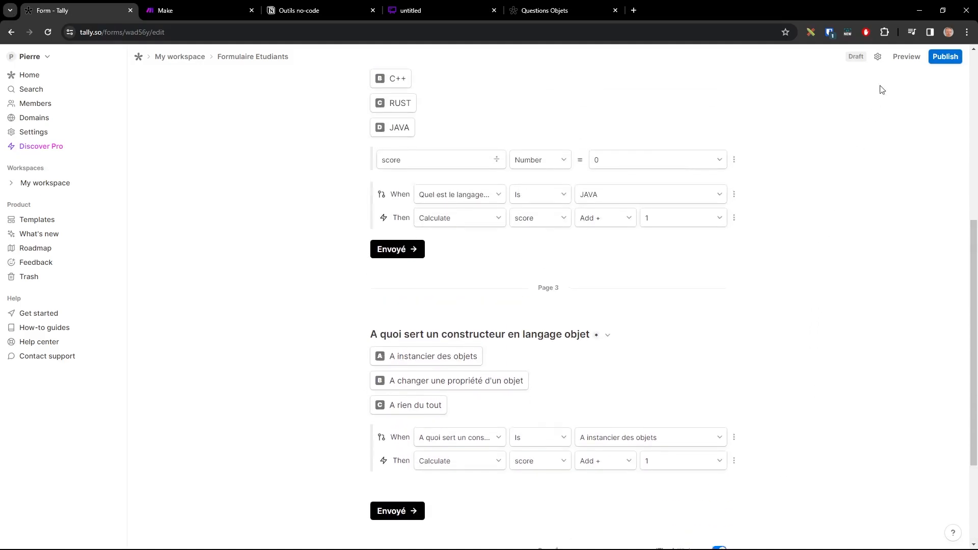
{"action": "scroll", "coordinate": [784, 231], "scroll_direction": "up", "scroll_amount": 3}
{"action": "left_click", "coordinate": [957, 58]}
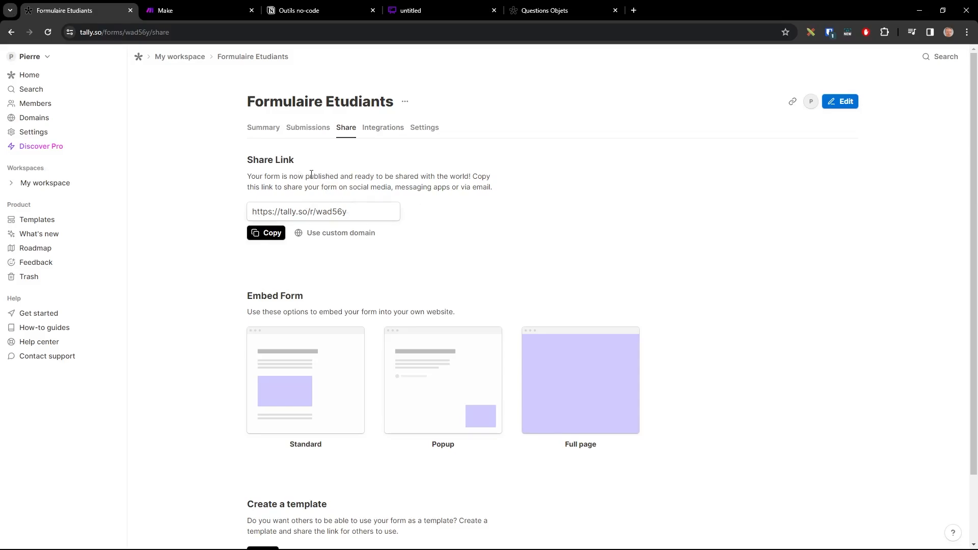
Step: Check the published form's submissions and copy its share link
{"action": "left_click_drag", "start_coordinate": [358, 213], "coordinate": [245, 220]}
{"action": "left_click", "coordinate": [541, 246]}
{"action": "left_click_drag", "start_coordinate": [349, 212], "coordinate": [238, 213]}
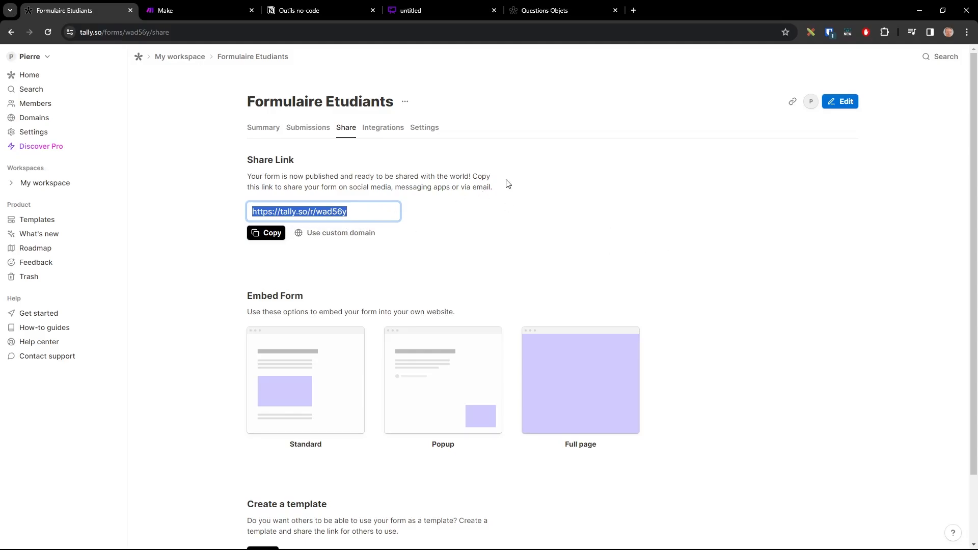
{"action": "left_click", "coordinate": [304, 131]}
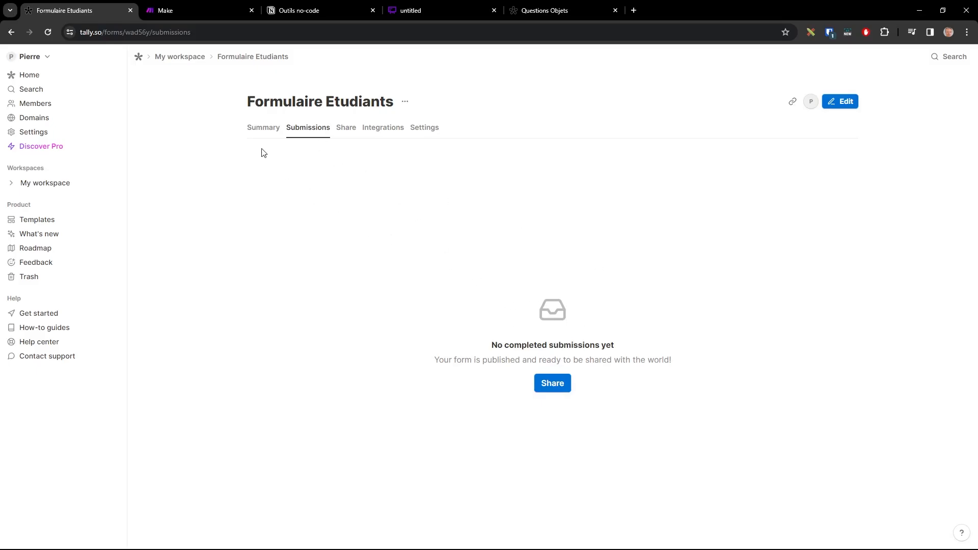
{"action": "left_click", "coordinate": [557, 388]}
{"action": "left_click", "coordinate": [266, 233]}
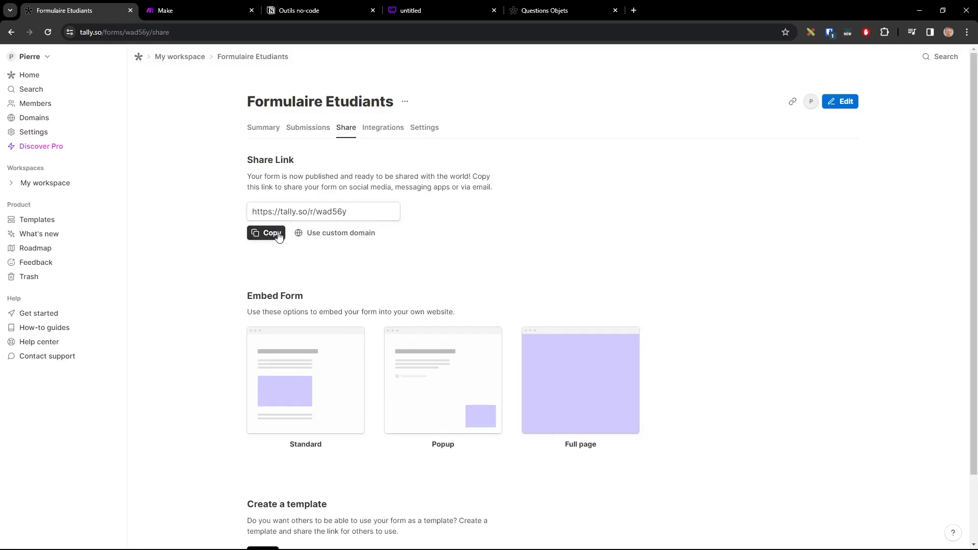
Step: Open the copied form link in the browser tab that holds Questions Objets
{"action": "left_click", "coordinate": [569, 10]}
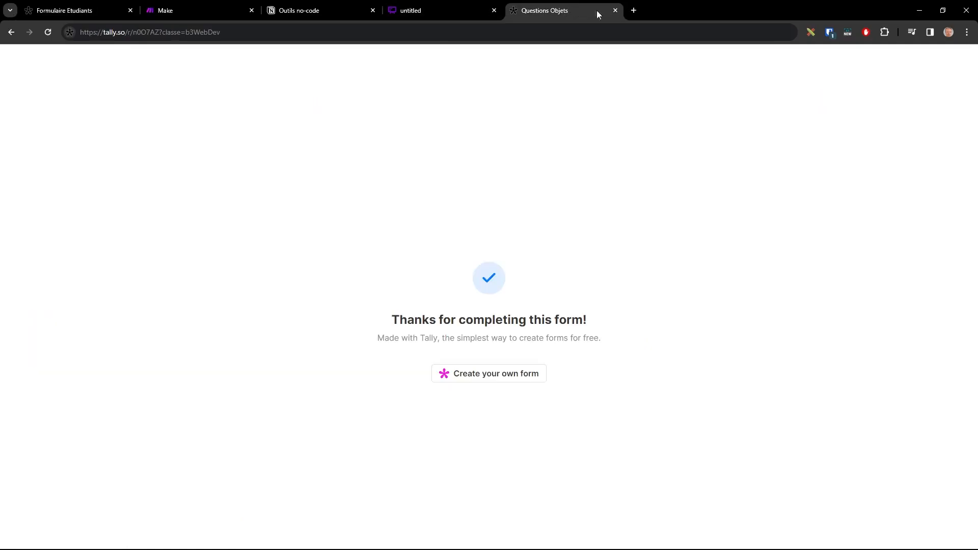
{"action": "left_click", "coordinate": [414, 32]}
{"action": "key", "text": "ctrl+v"}
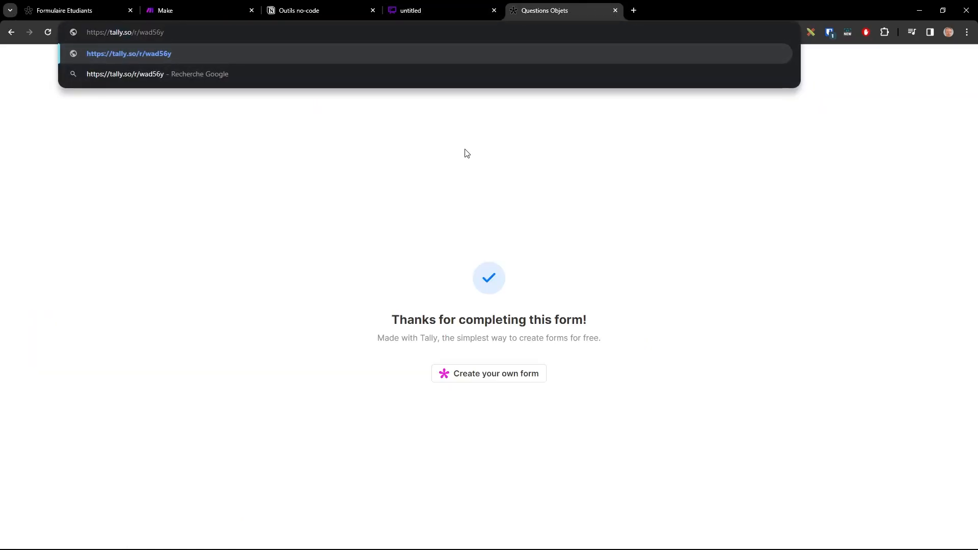
{"action": "key", "text": "Return"}
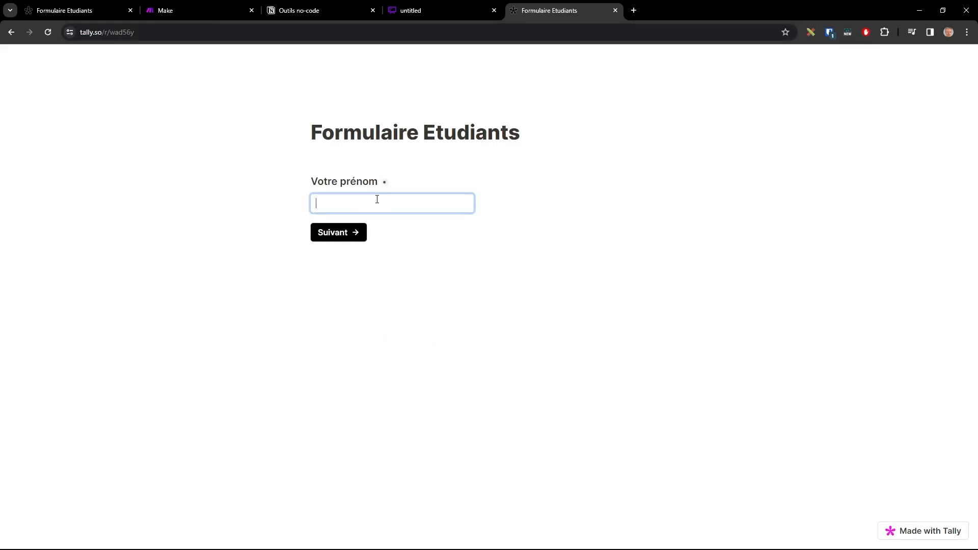
Step: Submit a response on the published form with a first name, JAVA and "A rien du tout"
{"action": "left_click", "coordinate": [342, 232]}
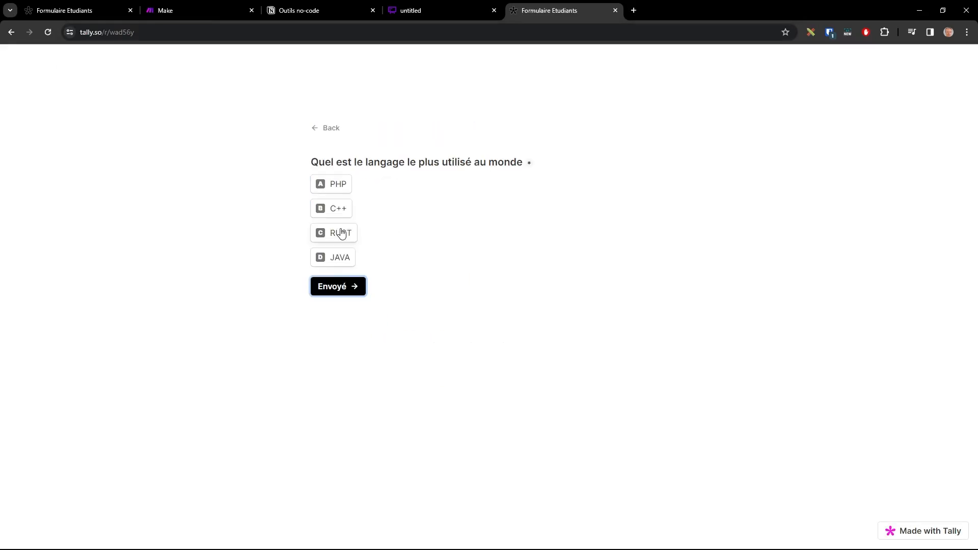
{"action": "left_click", "coordinate": [343, 258]}
{"action": "left_click", "coordinate": [342, 284]}
{"action": "left_click", "coordinate": [335, 231]}
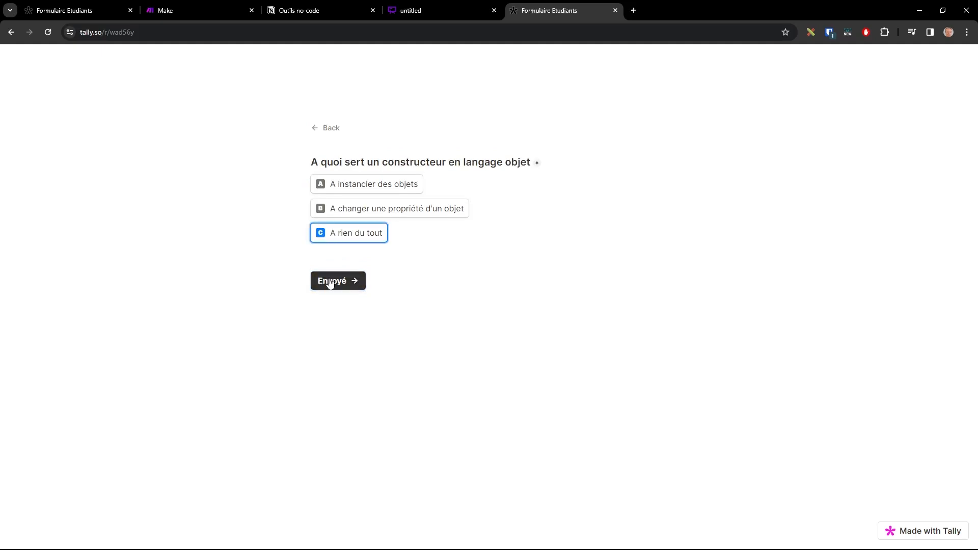
{"action": "left_click", "coordinate": [328, 281]}
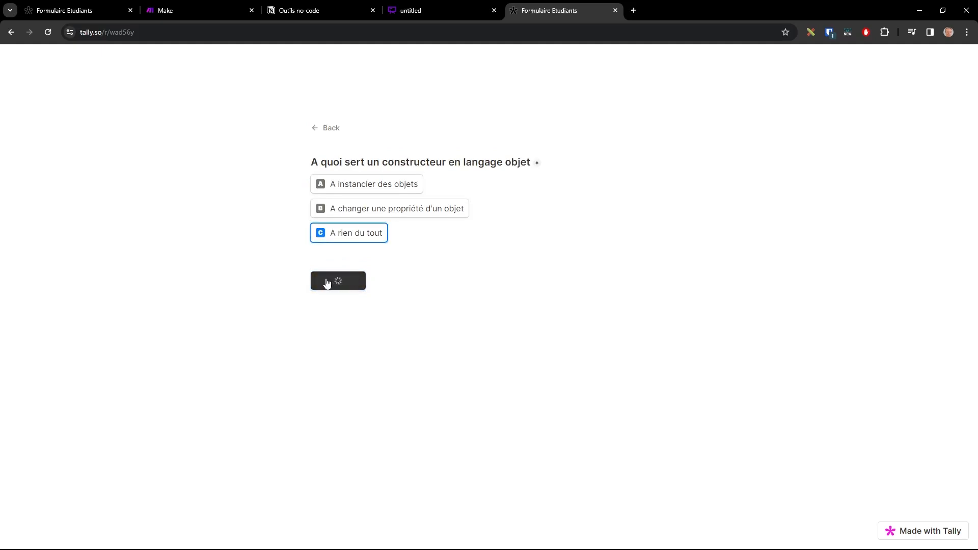
Step: Examine the recorded response in the form's submissions table and summary in Tally, including the classe field and the score
{"action": "left_click", "coordinate": [162, 33]}
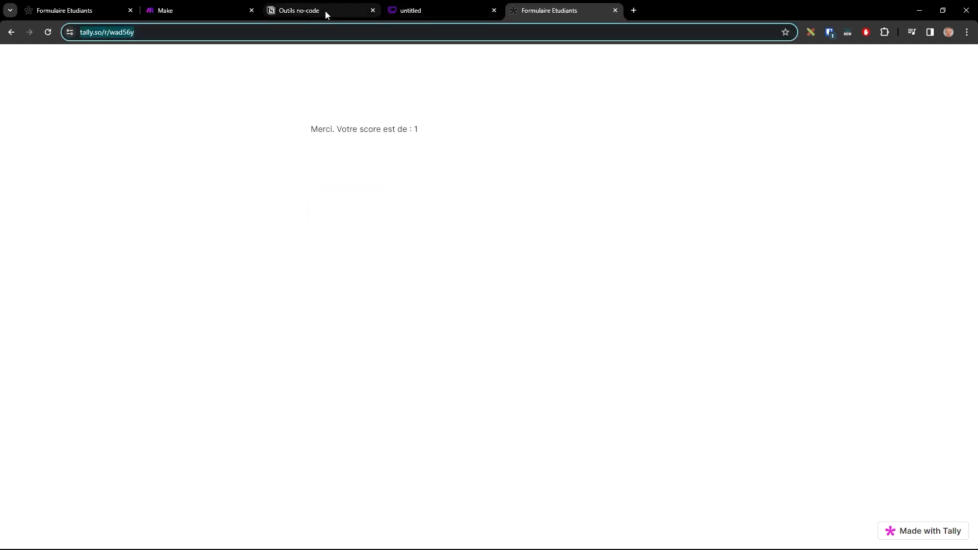
{"action": "left_click", "coordinate": [420, 14]}
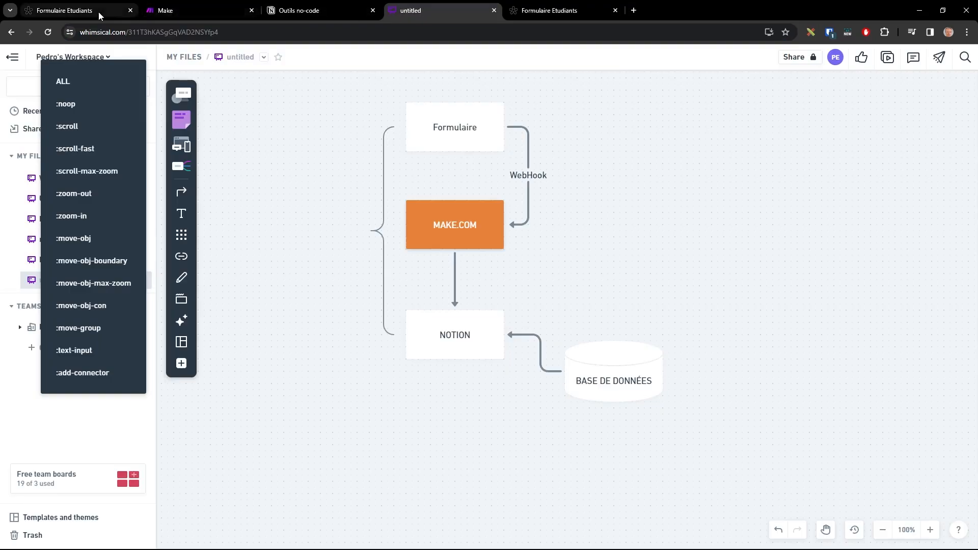
{"action": "left_click", "coordinate": [81, 13]}
{"action": "left_click", "coordinate": [311, 128]}
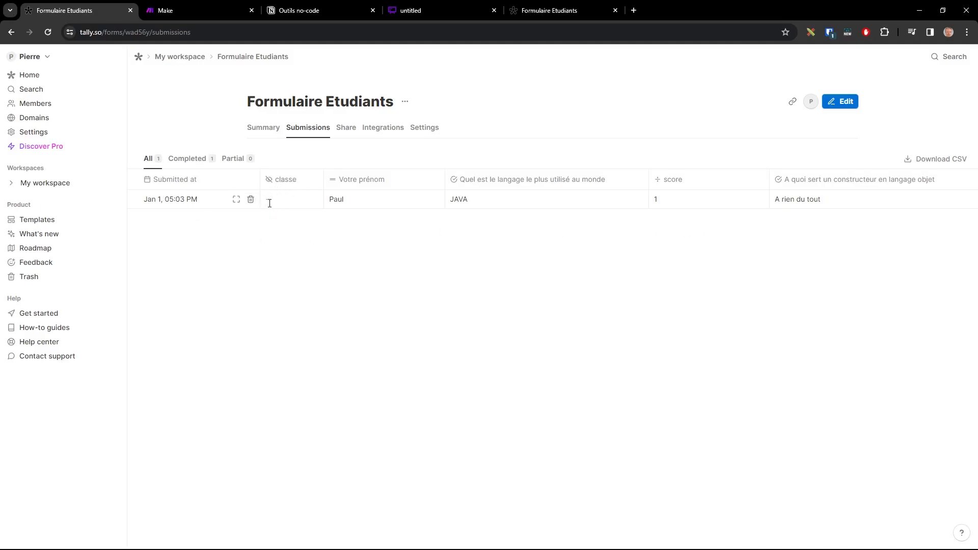
{"action": "left_click", "coordinate": [39, 76]}
{"action": "left_click", "coordinate": [288, 152]}
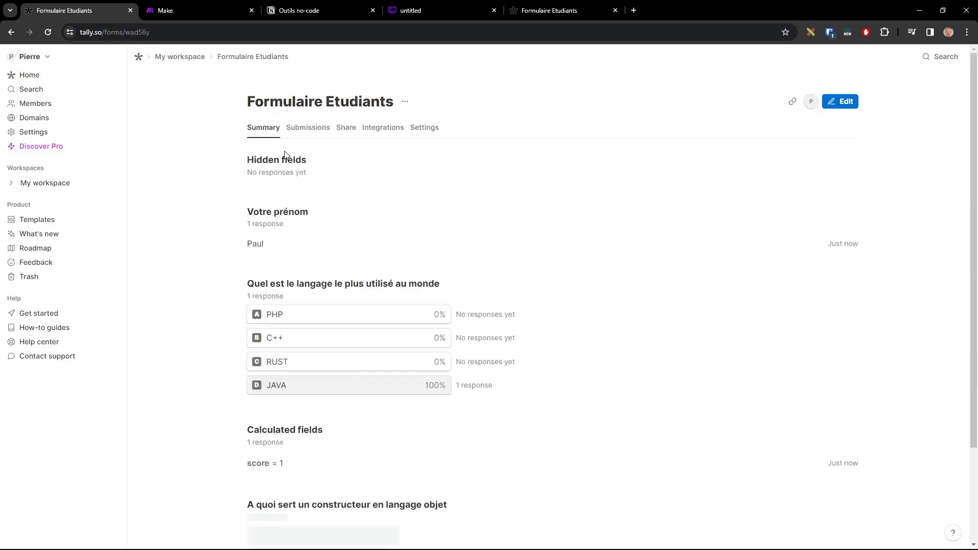
Step: Check the hidden classe field's name in the Formulaire Etudiants editor, then return to the published form
{"action": "left_click", "coordinate": [852, 102]}
{"action": "left_click", "coordinate": [414, 207]}
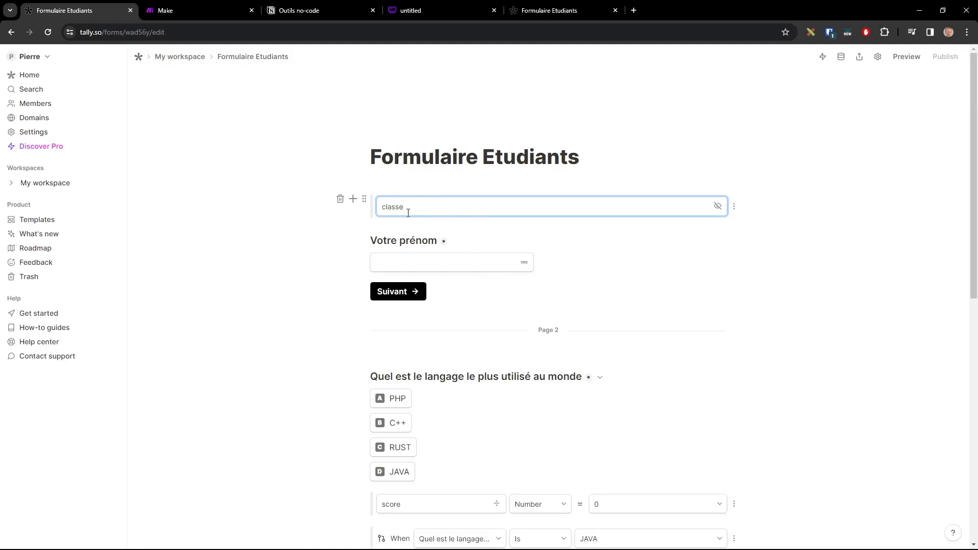
{"action": "left_click", "coordinate": [314, 12]}
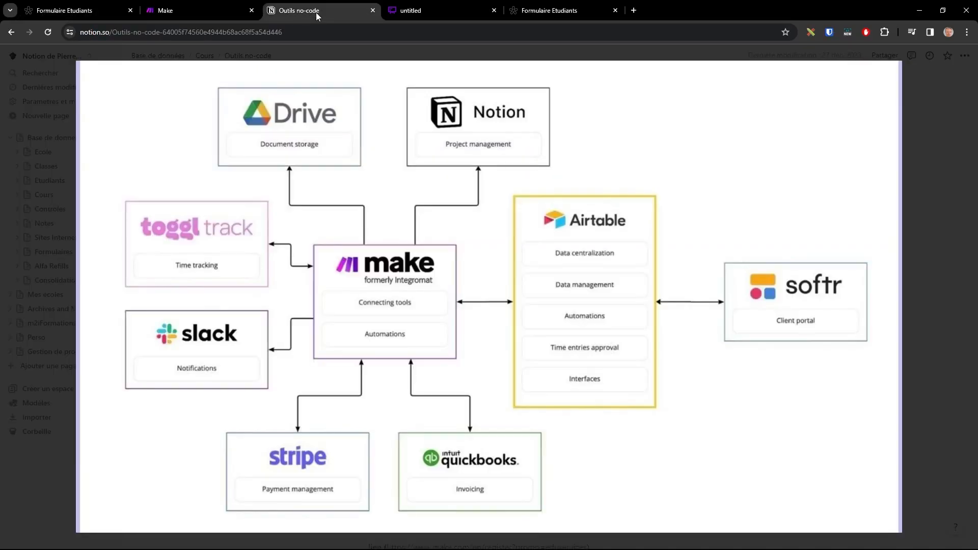
{"action": "left_click", "coordinate": [457, 9]}
{"action": "left_click", "coordinate": [561, 9]}
Step: Reload the published form with the parameter ?classe=B3DevWeb appended to its address
{"action": "left_click", "coordinate": [178, 32]}
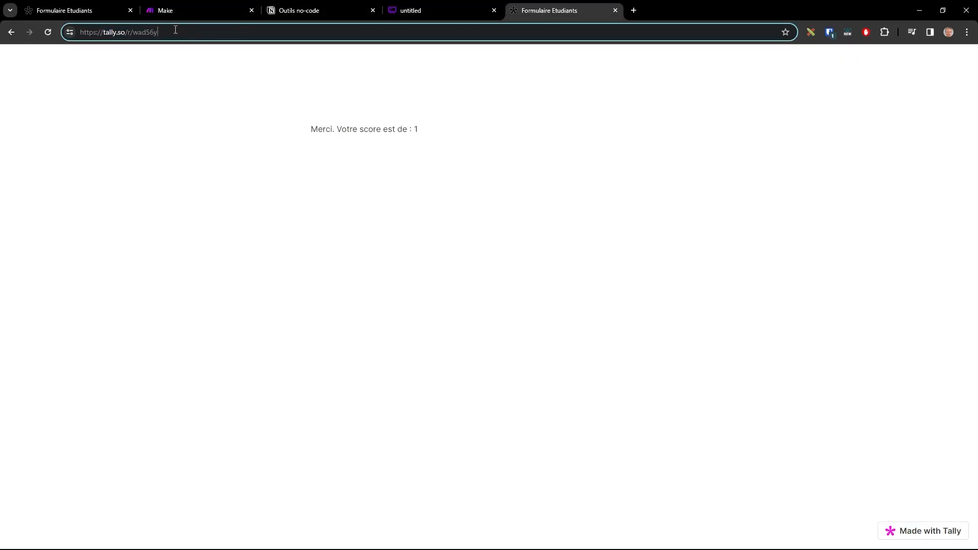
{"action": "left_click_drag", "start_coordinate": [175, 30], "coordinate": [59, 36]}
{"action": "left_click", "coordinate": [163, 30]}
{"action": "type", "text": "?"}
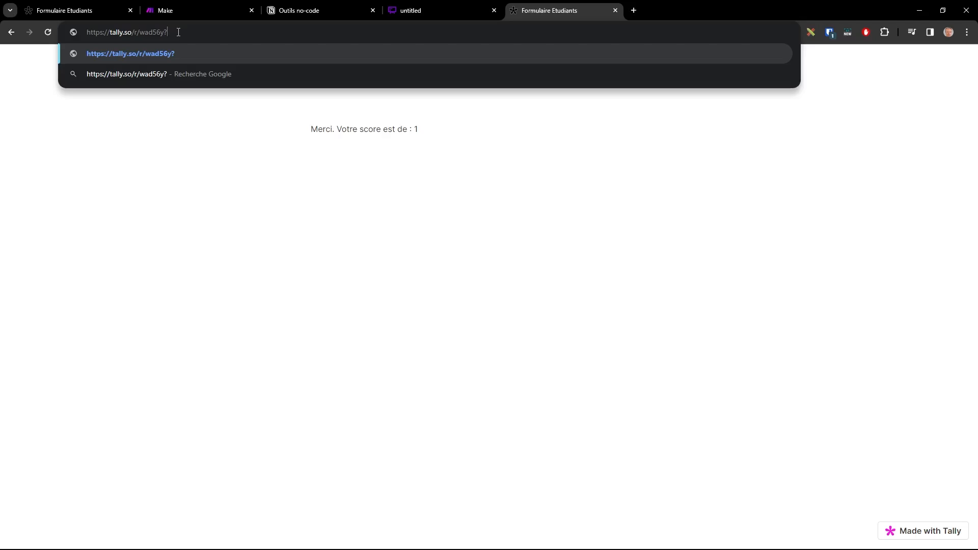
{"action": "type", "text": "classe="}
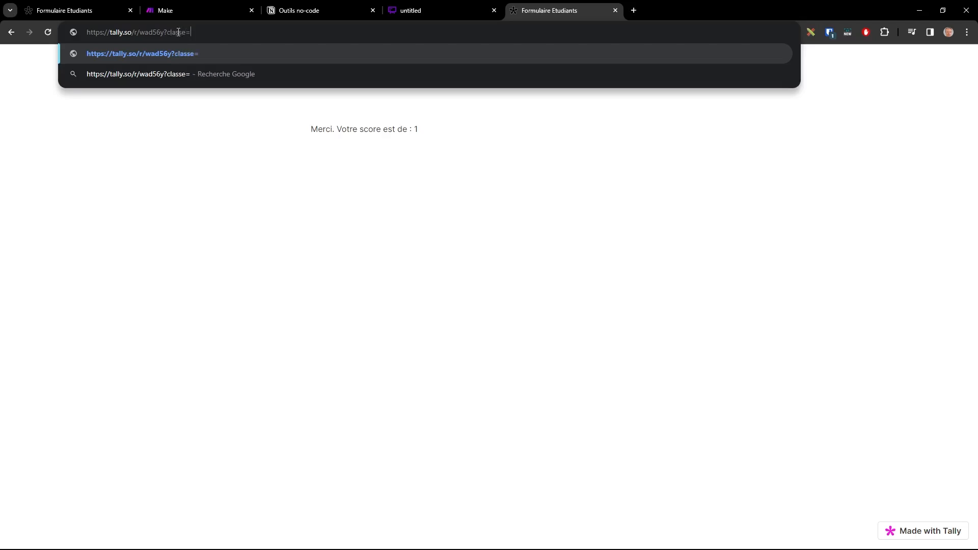
{"action": "type", "text": "B3"}
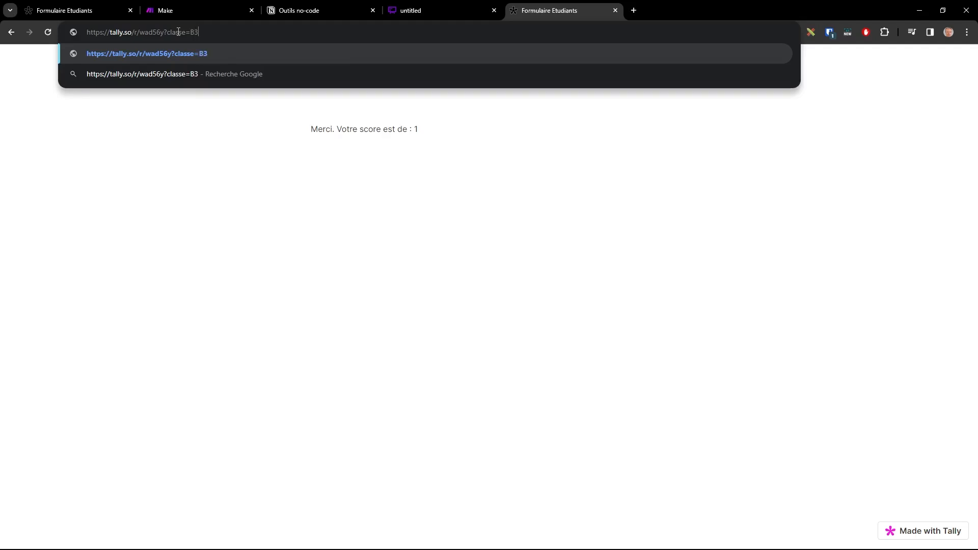
{"action": "type", "text": "DevWeb"}
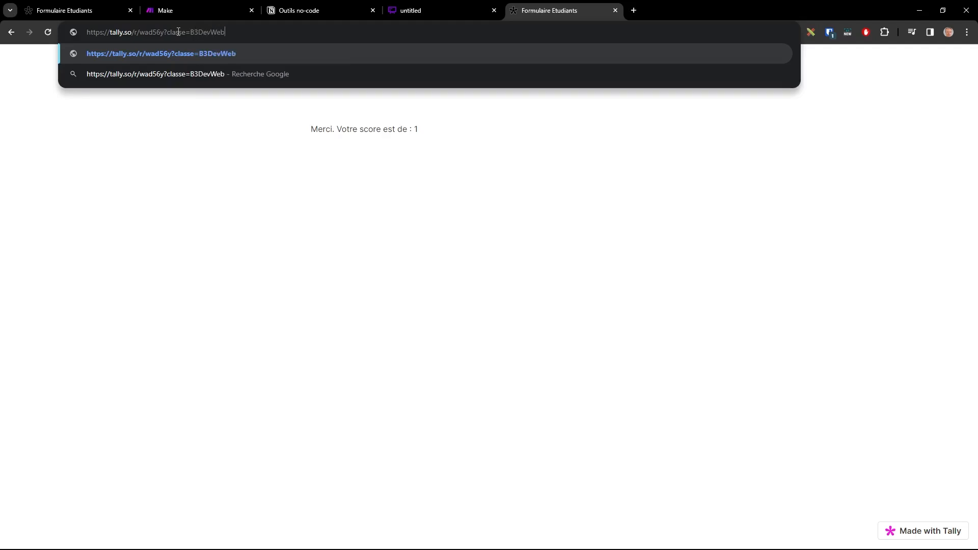
{"action": "key", "text": "Return"}
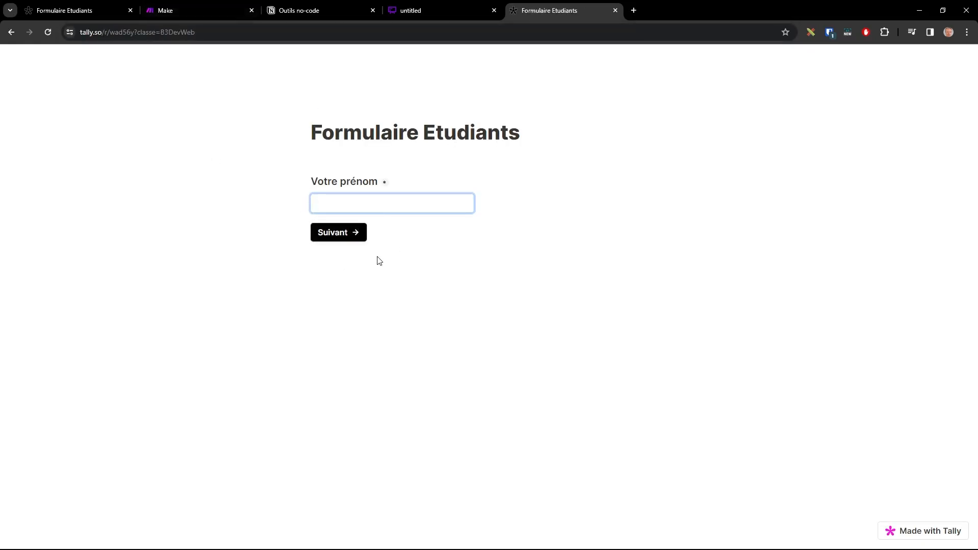
Step: Submit a response on the form carrying the classe parameter, with a first name, RUST and "A instancier des objets"
{"action": "left_click_drag", "start_coordinate": [202, 34], "coordinate": [163, 35]}
{"action": "left_click", "coordinate": [238, 32]}
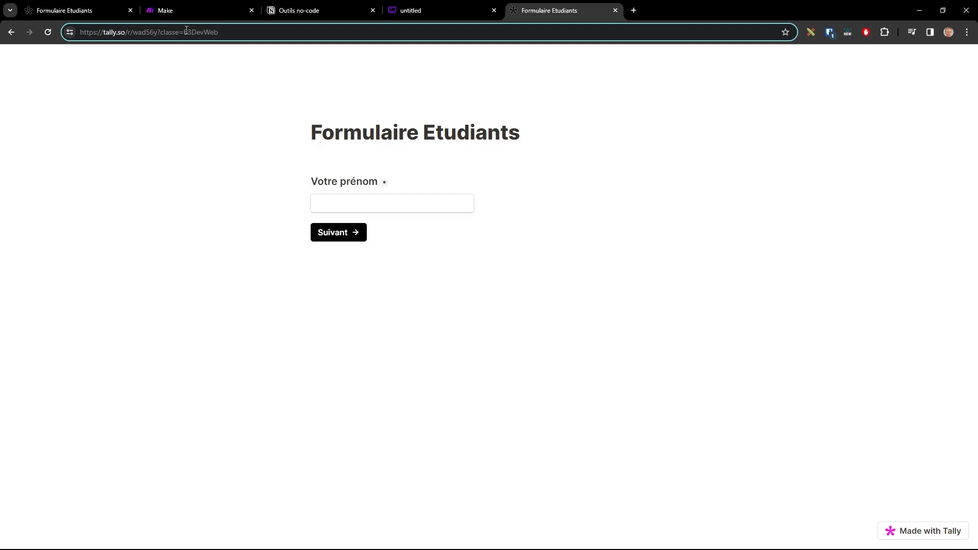
{"action": "left_click", "coordinate": [354, 207]}
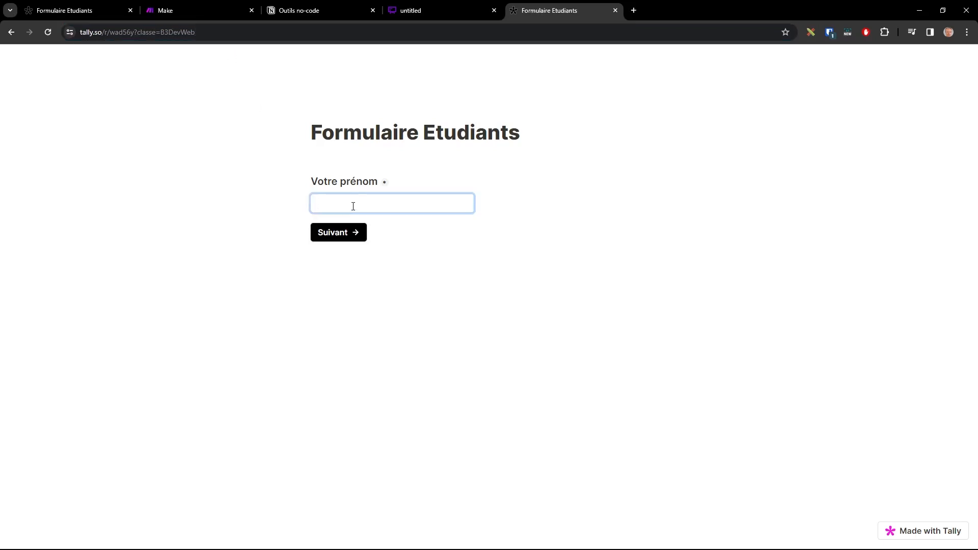
{"action": "left_click", "coordinate": [343, 236]}
{"action": "left_click", "coordinate": [342, 238]}
{"action": "left_click", "coordinate": [343, 289]}
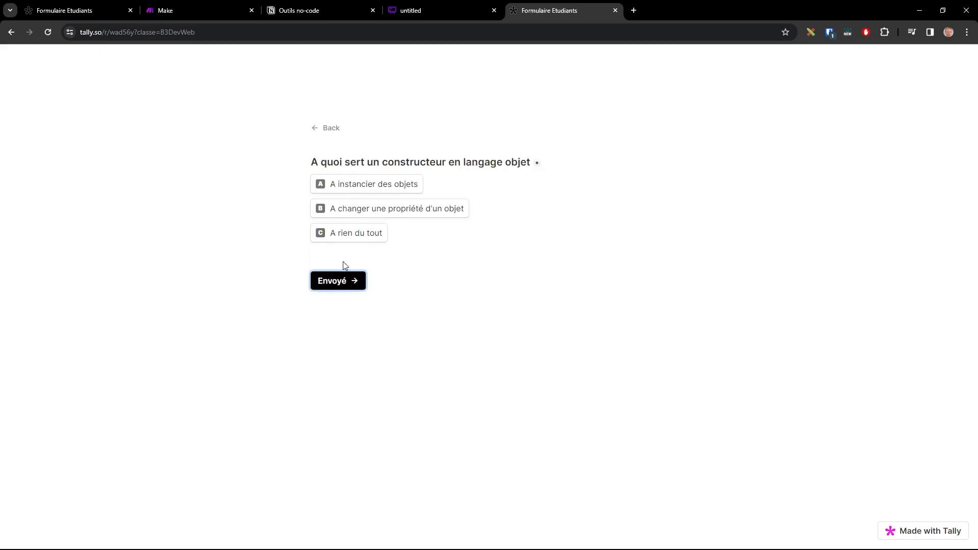
{"action": "left_click", "coordinate": [362, 187]}
{"action": "left_click", "coordinate": [334, 281]}
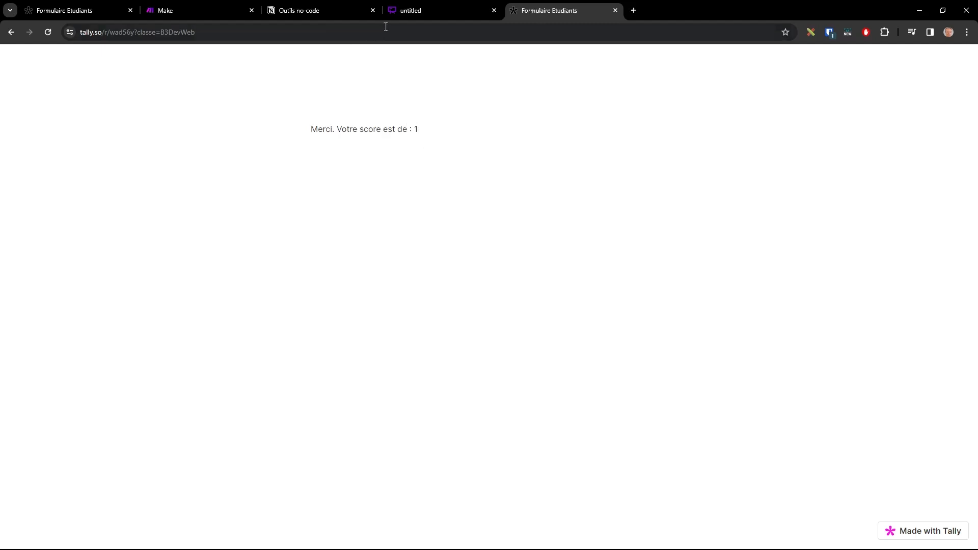
Step: Examine the Formulaire Etudiants submissions in Tally, checking the classe, answer and score columns for the new response
{"action": "left_click", "coordinate": [90, 13]}
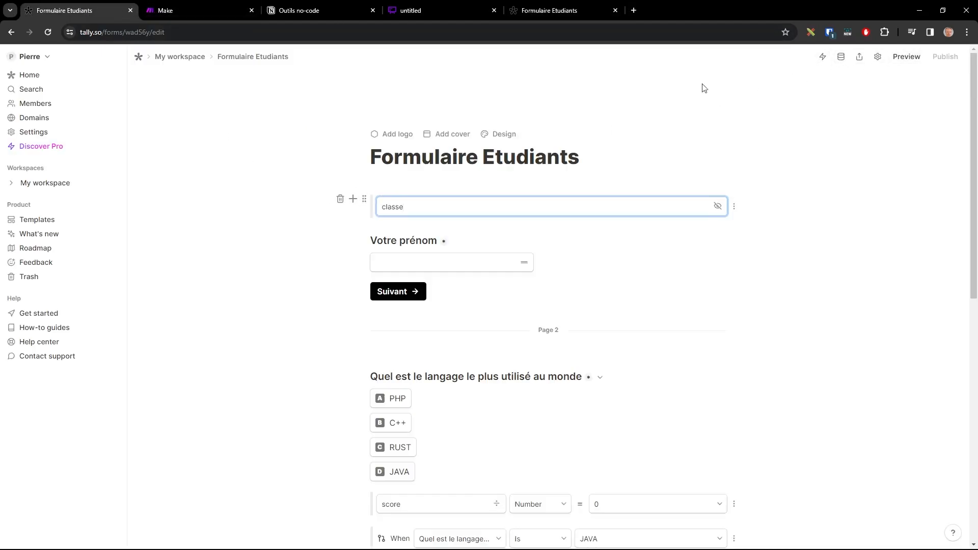
{"action": "left_click", "coordinate": [51, 75]}
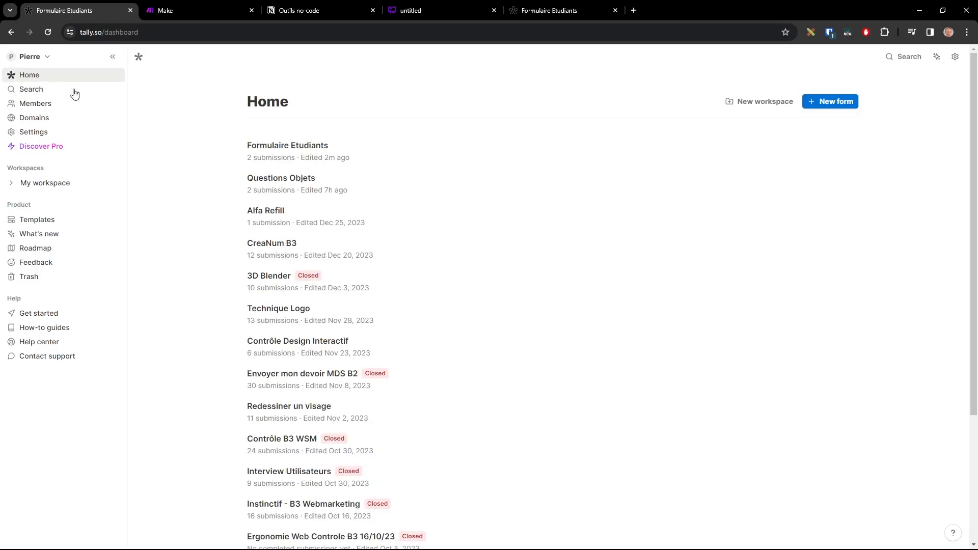
{"action": "left_click", "coordinate": [281, 152]}
{"action": "left_click", "coordinate": [313, 133]}
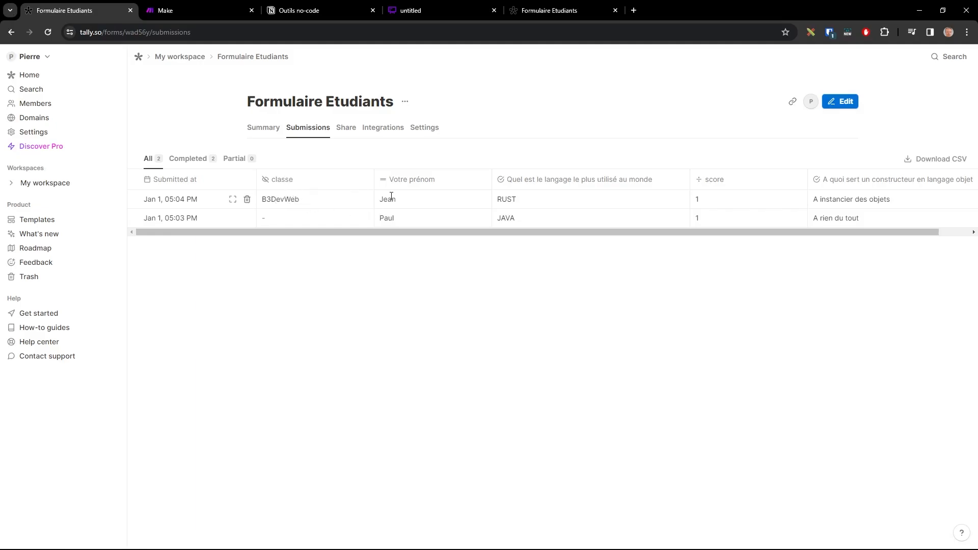
{"action": "left_click_drag", "start_coordinate": [858, 233], "coordinate": [937, 233]}
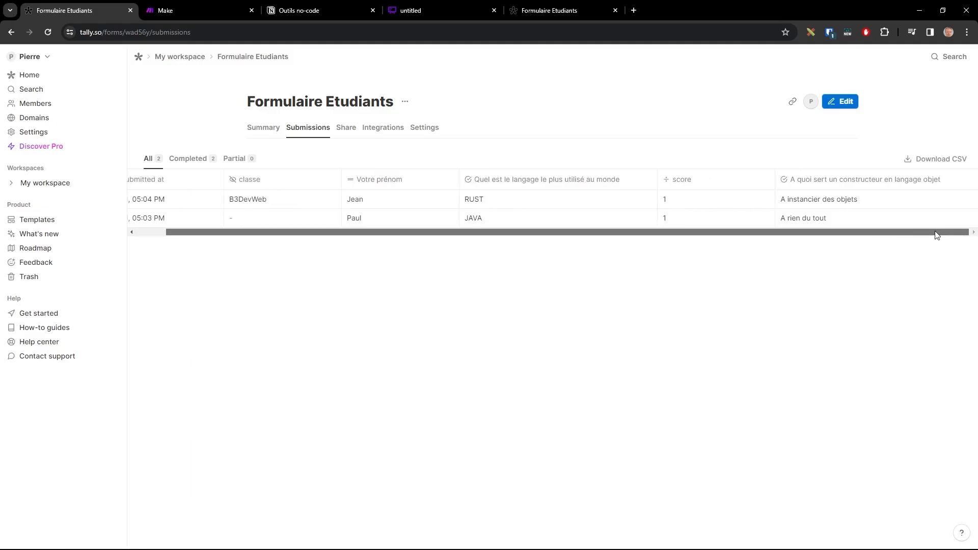
{"action": "left_click_drag", "start_coordinate": [479, 232], "coordinate": [413, 233]}
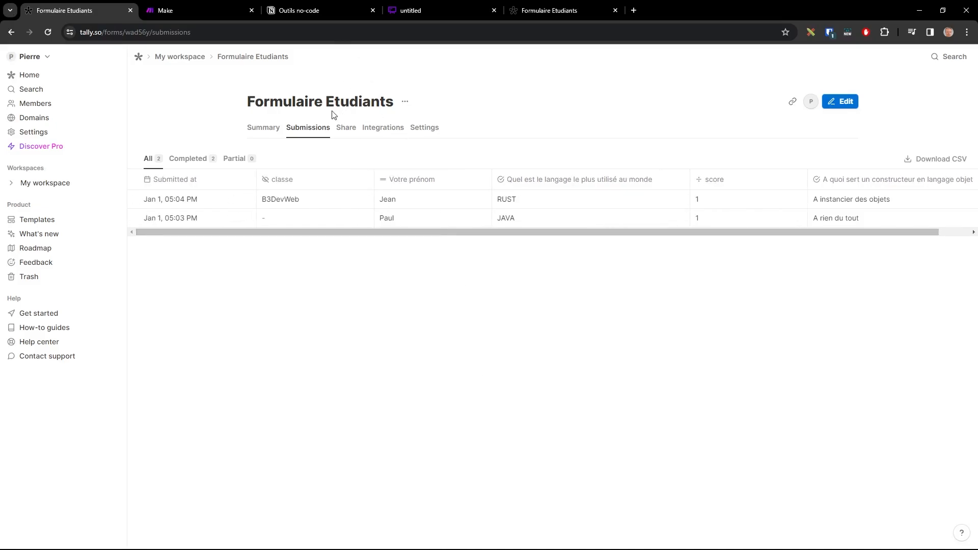
Step: Duplicate the hidden classe field in Formulaire Etudiants as a second hidden field named niveau, and publish the form
{"action": "left_click", "coordinate": [60, 77]}
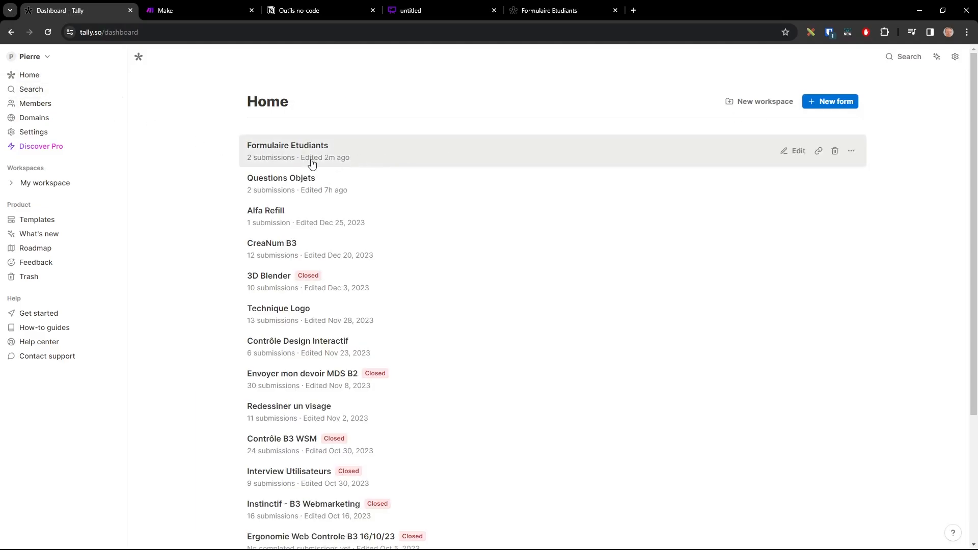
{"action": "left_click", "coordinate": [312, 163]}
{"action": "left_click", "coordinate": [838, 101]}
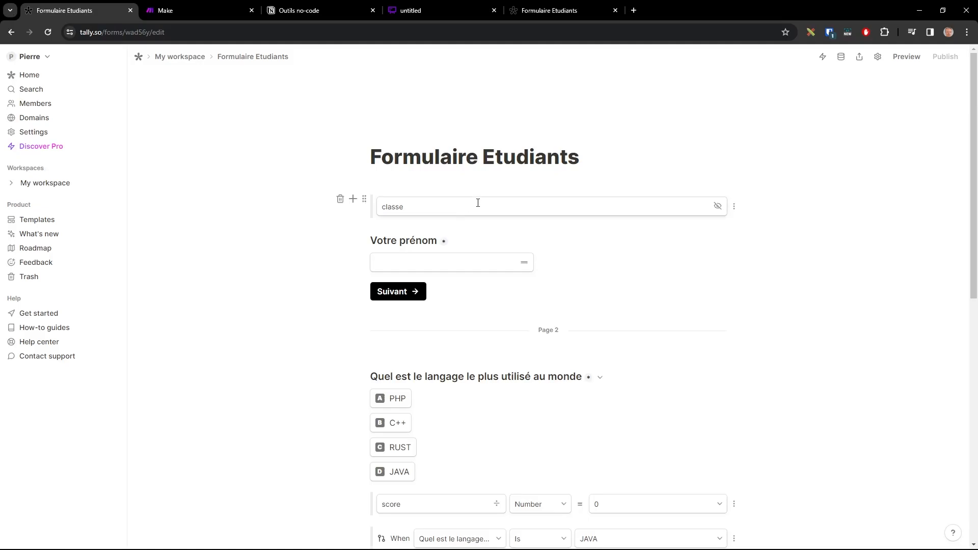
{"action": "left_click", "coordinate": [363, 200]}
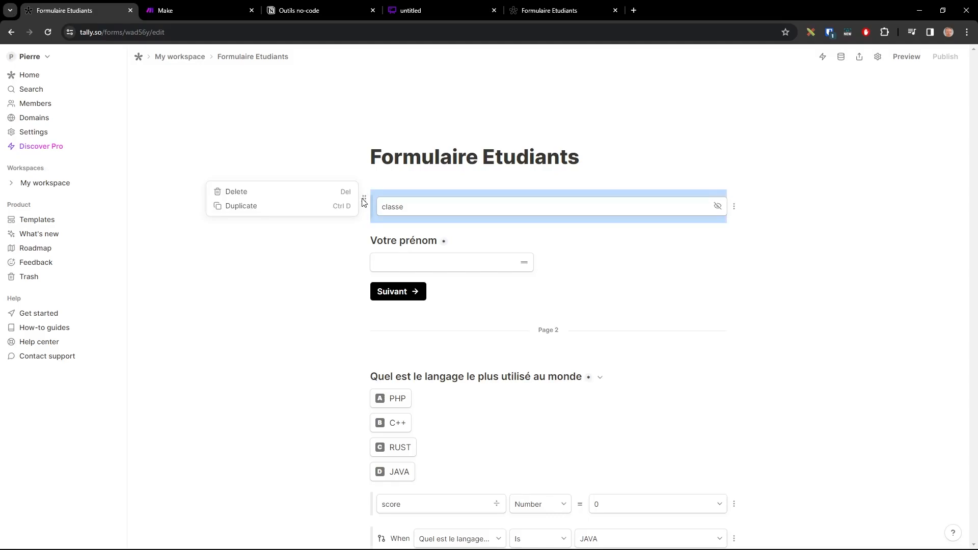
{"action": "left_click", "coordinate": [252, 212]}
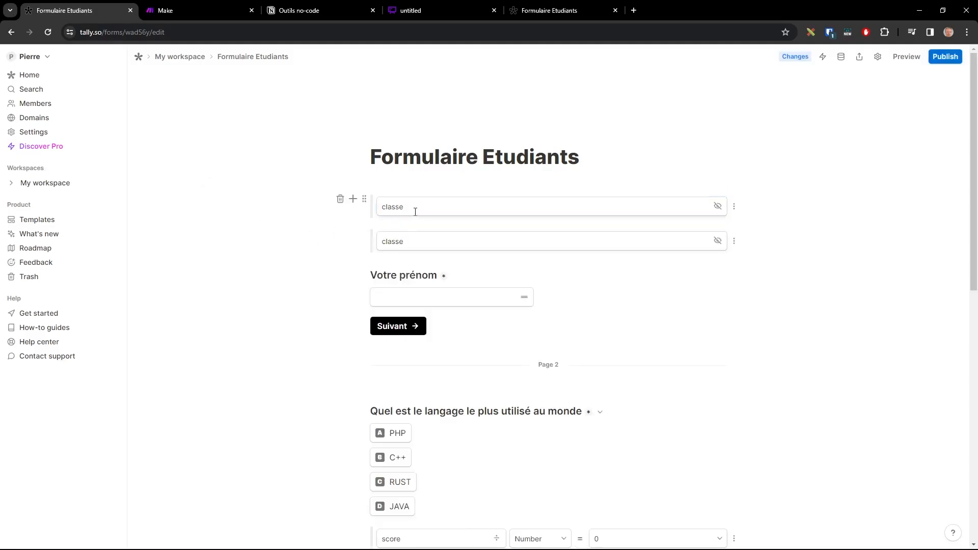
{"action": "left_click", "coordinate": [410, 239]}
{"action": "double_click", "coordinate": [378, 240]}
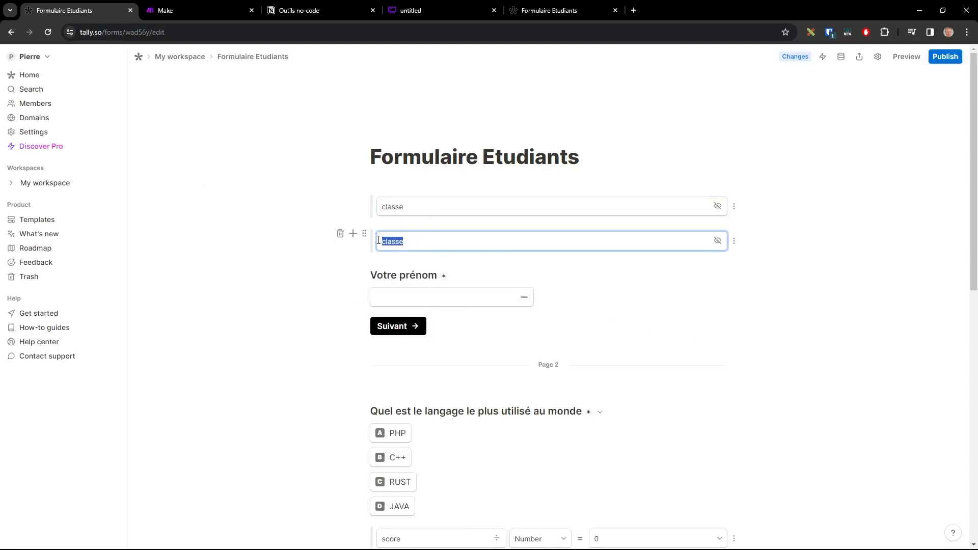
{"action": "type", "text": "niveau"}
{"action": "left_click", "coordinate": [795, 215]}
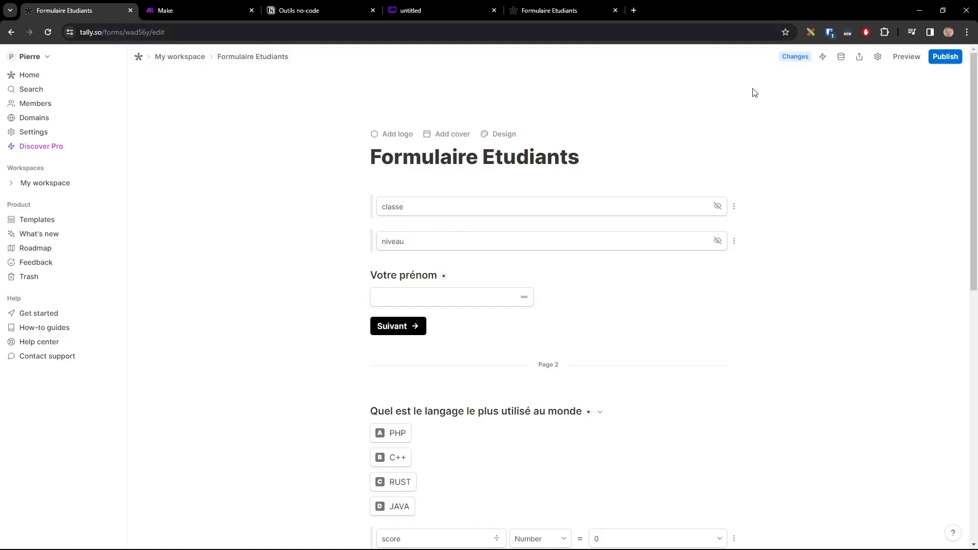
{"action": "left_click", "coordinate": [944, 57]}
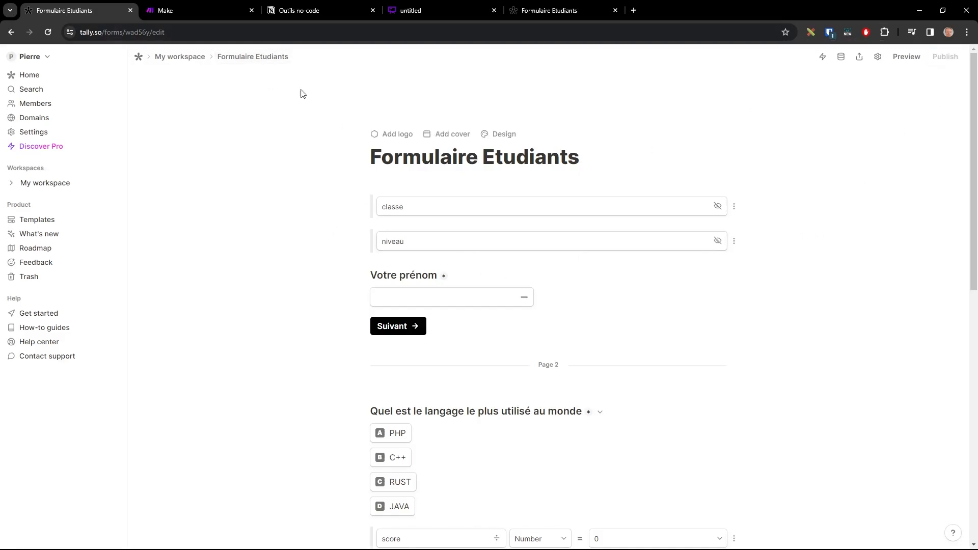
Step: Reload the published form with &niveau=avance added after classe=B3DevWeb in its address
{"action": "left_click", "coordinate": [554, 11]}
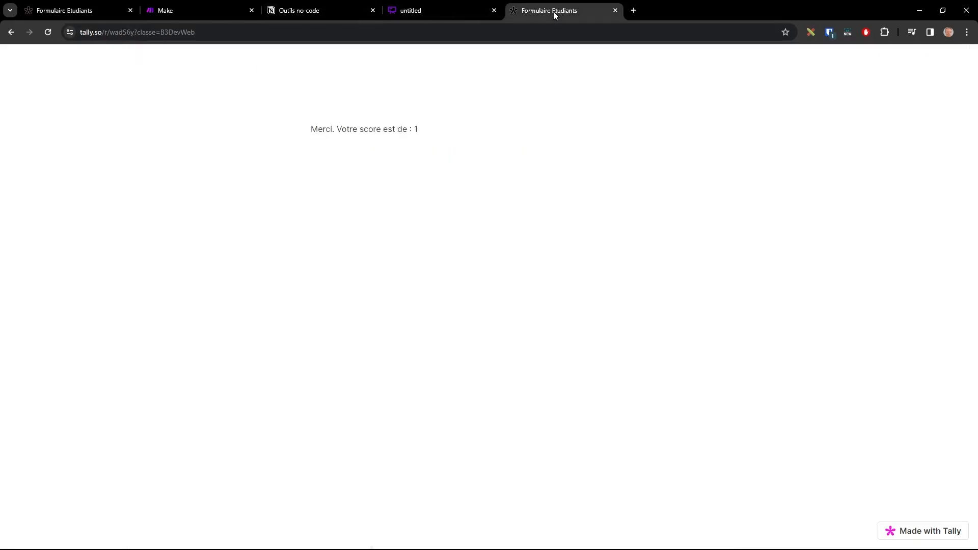
{"action": "left_click", "coordinate": [203, 32]}
{"action": "left_click", "coordinate": [235, 31]}
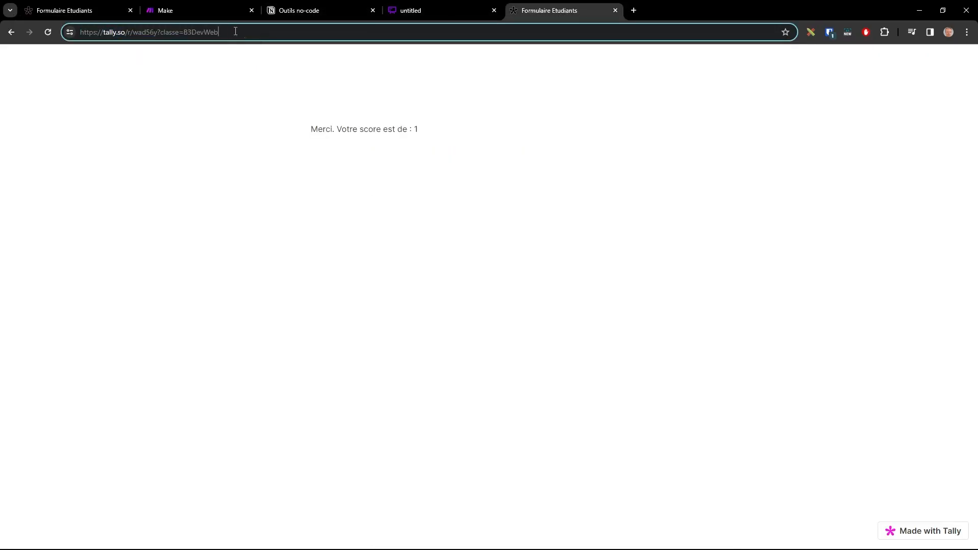
{"action": "type", "text": "&"}
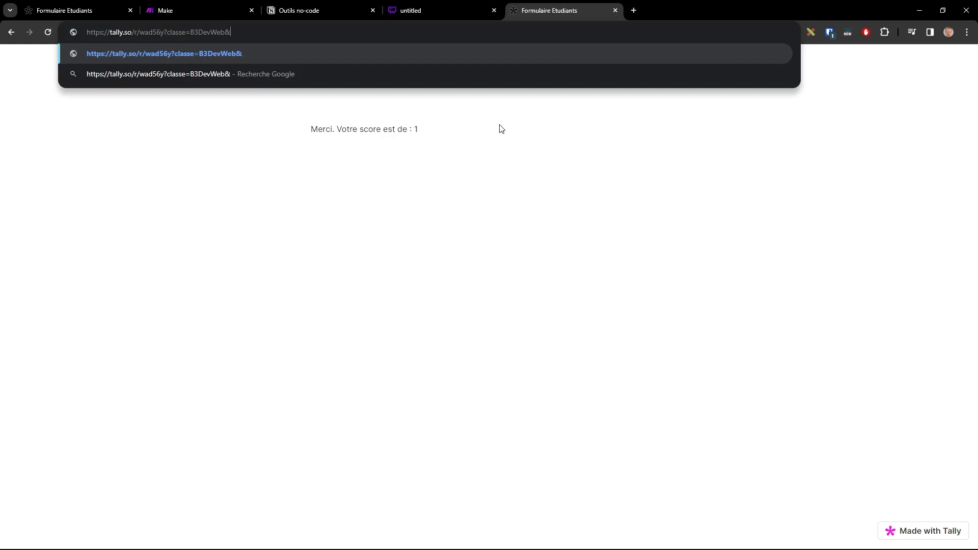
{"action": "type", "text": "niveau=ava"}
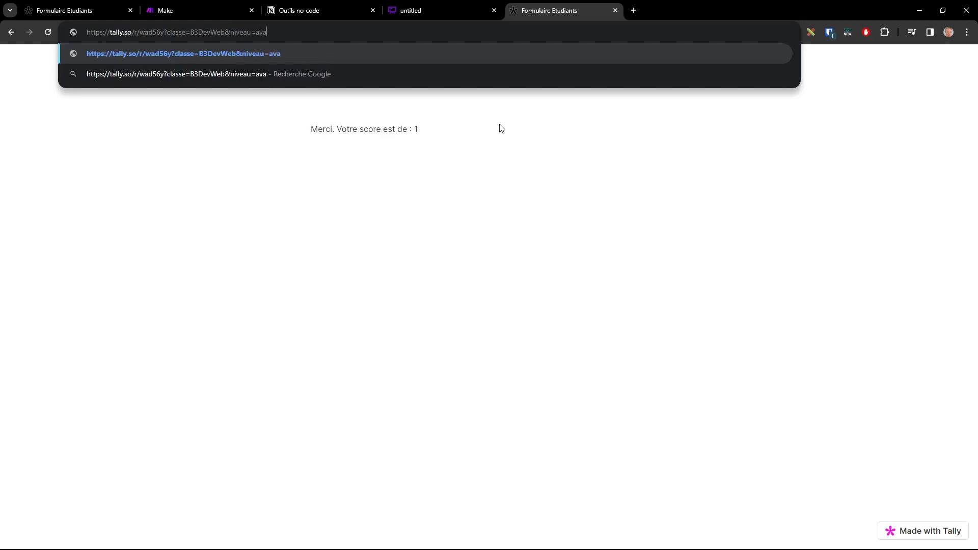
{"action": "type", "text": "nce"}
{"action": "key", "text": "Return"}
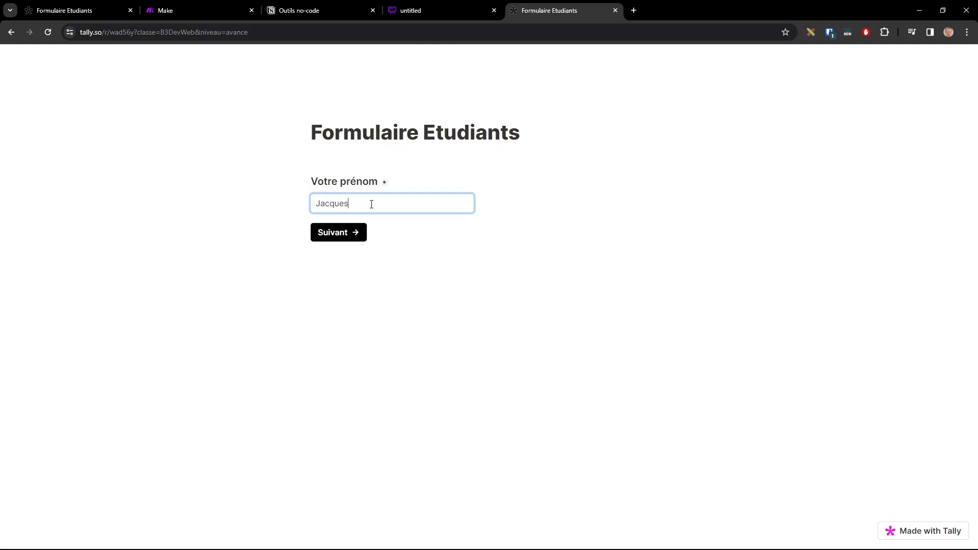
Step: Submit a response carrying both the classe and niveau parameters, with a first name, RUST and "A instancier des objets"
{"action": "left_click", "coordinate": [343, 227]}
{"action": "left_click", "coordinate": [340, 233]}
{"action": "left_click", "coordinate": [330, 285]}
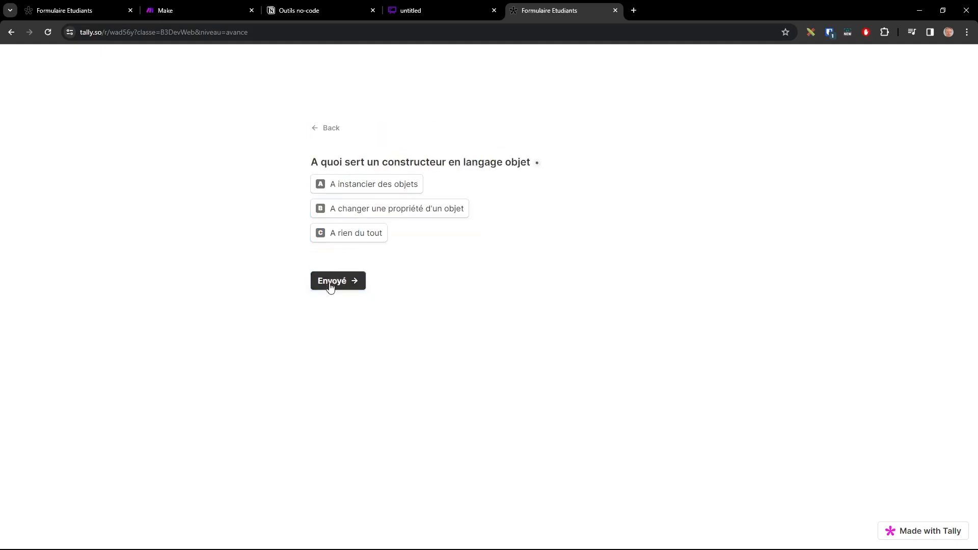
{"action": "left_click", "coordinate": [371, 185]}
{"action": "left_click", "coordinate": [340, 284]}
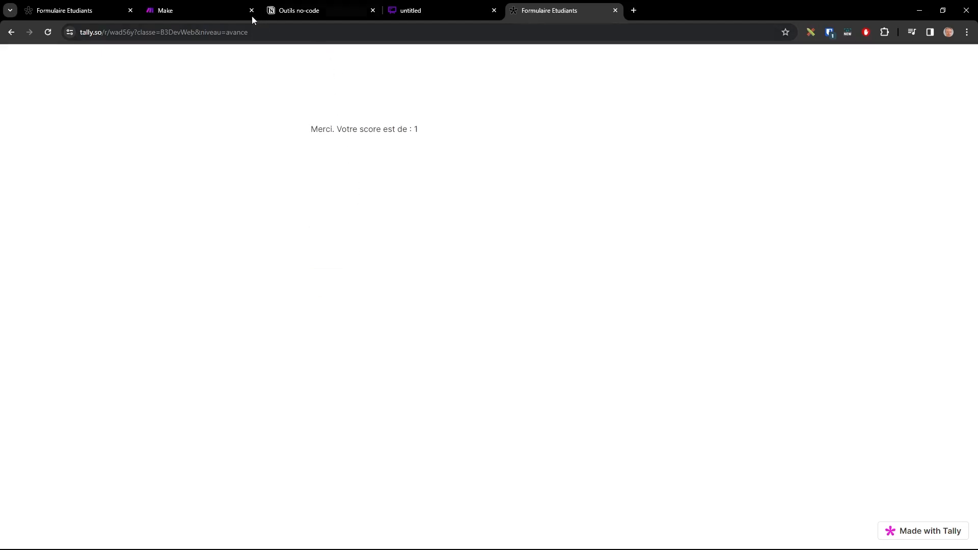
Step: Examine the form's submissions in Tally, checking the niveau value recorded for the latest response
{"action": "left_click", "coordinate": [80, 12]}
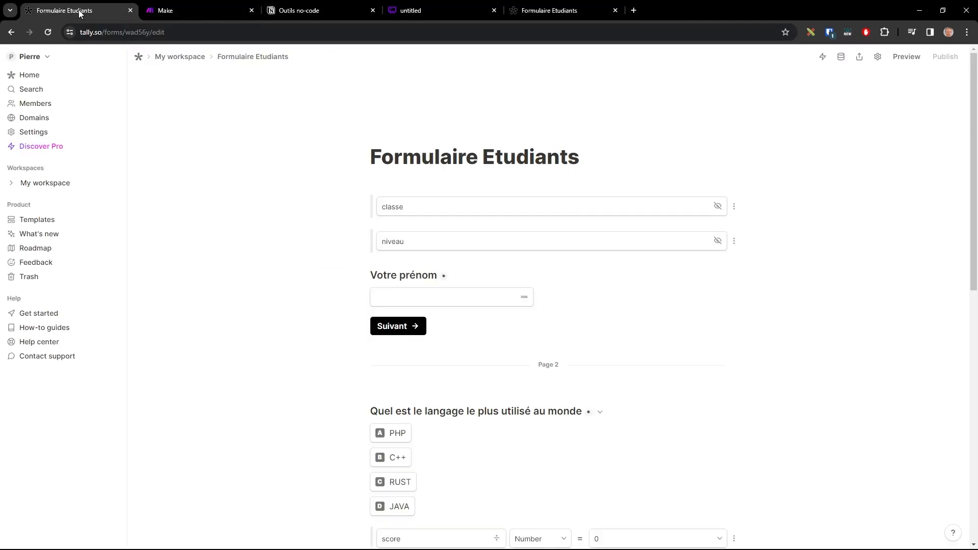
{"action": "left_click", "coordinate": [29, 77]}
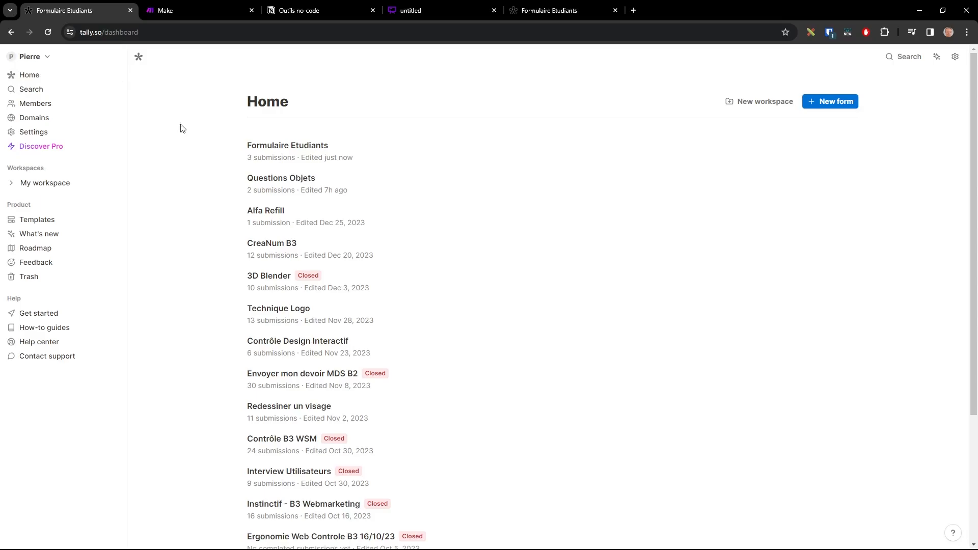
{"action": "left_click", "coordinate": [267, 157]}
{"action": "left_click", "coordinate": [312, 130]}
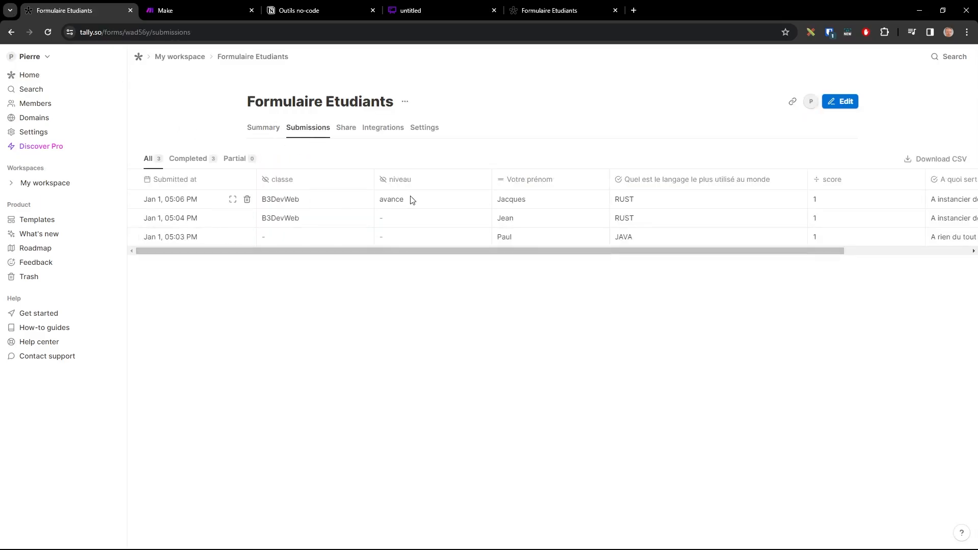
{"action": "left_click_drag", "start_coordinate": [413, 200], "coordinate": [379, 199]}
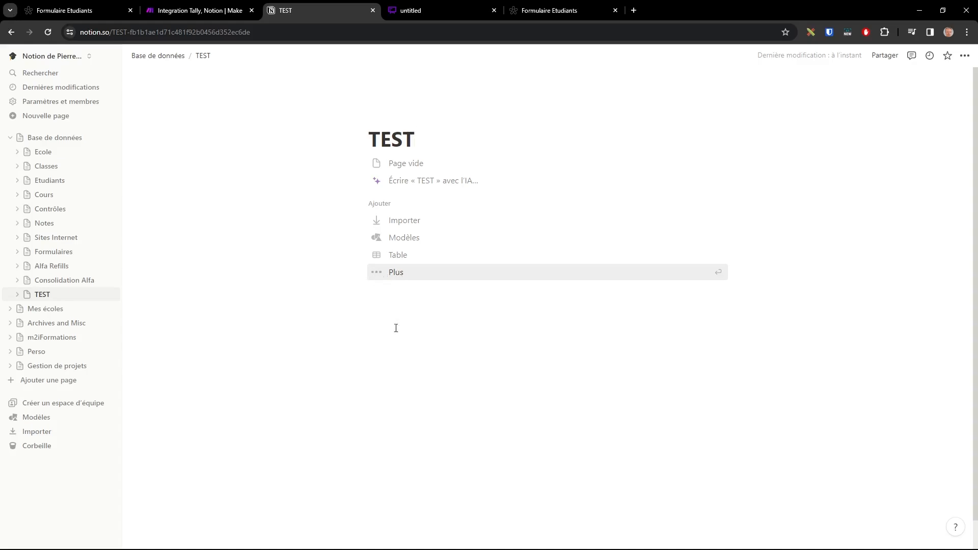
Step: Insert a table-view database in the empty TEST page, using a new database as its data source
{"action": "left_click", "coordinate": [424, 333]}
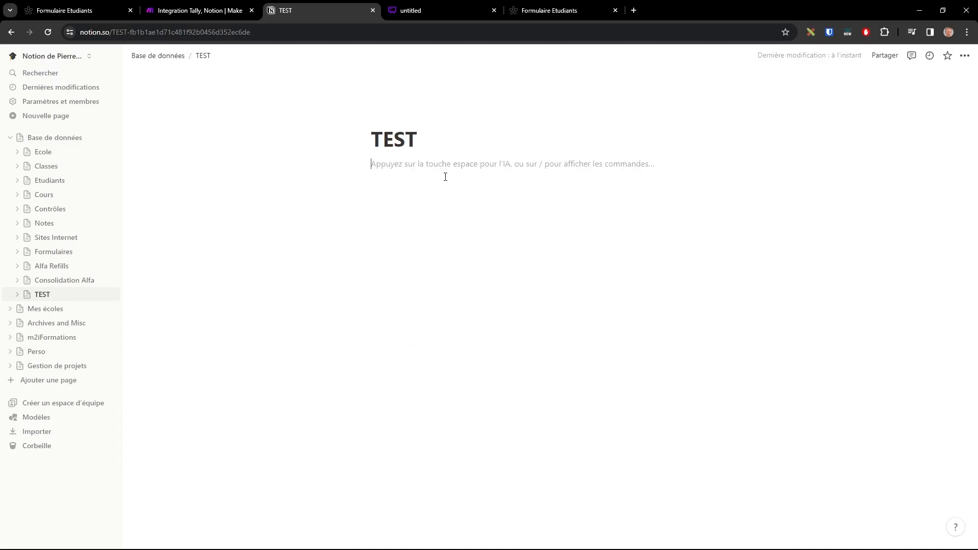
{"action": "type", "text": "/"}
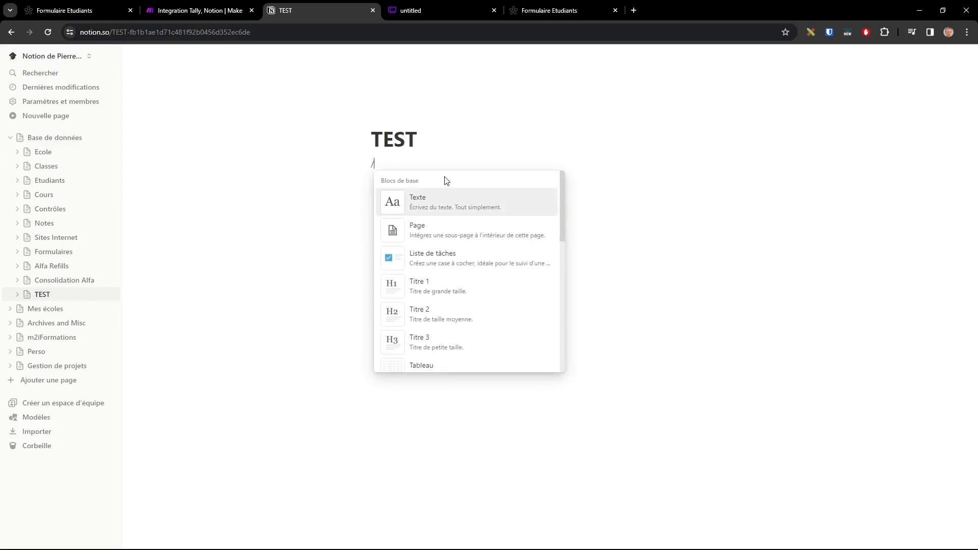
{"action": "key", "text": "Down"}
{"action": "key", "text": "Down"}
{"action": "key", "text": "Down"}
{"action": "key", "text": "Down"}
{"action": "key", "text": "Down"}
{"action": "key", "text": "Down"}
{"action": "key", "text": "Down"}
{"action": "key", "text": "Down"}
{"action": "key", "text": "Down"}
{"action": "key", "text": "Down"}
{"action": "key", "text": "Down"}
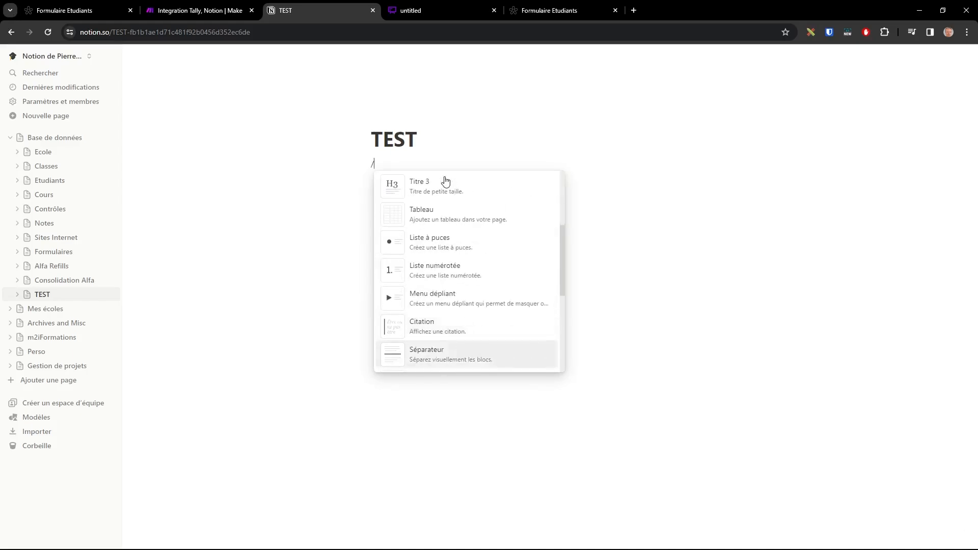
{"action": "key", "text": "Down"}
{"action": "key", "text": "Down"}
{"action": "key", "text": "Down"}
{"action": "key", "text": "Down"}
{"action": "key", "text": "Down"}
{"action": "key", "text": "Down"}
{"action": "key", "text": "Down"}
{"action": "key", "text": "Down"}
{"action": "key", "text": "Down"}
{"action": "key", "text": "Down"}
{"action": "key", "text": "Down"}
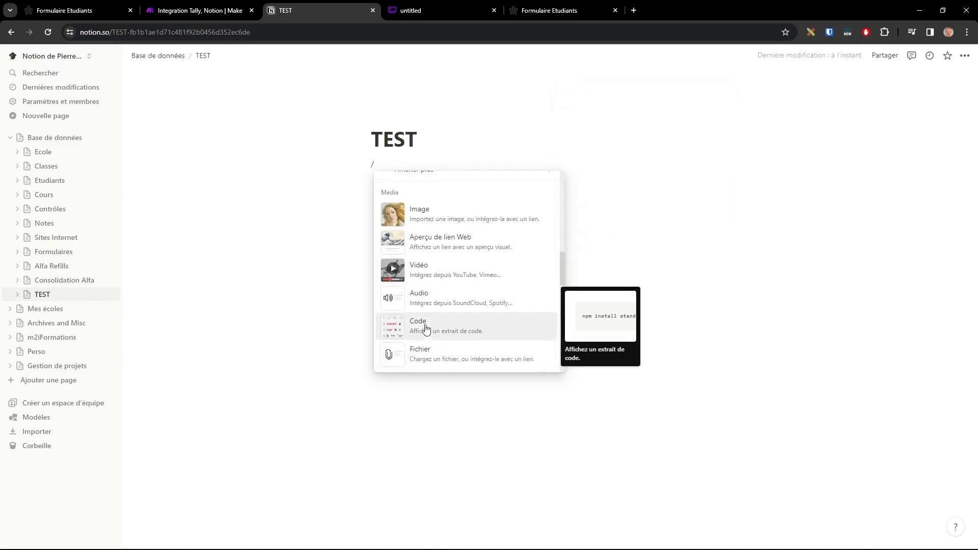
{"action": "scroll", "coordinate": [431, 316], "scroll_direction": "down", "scroll_amount": 2}
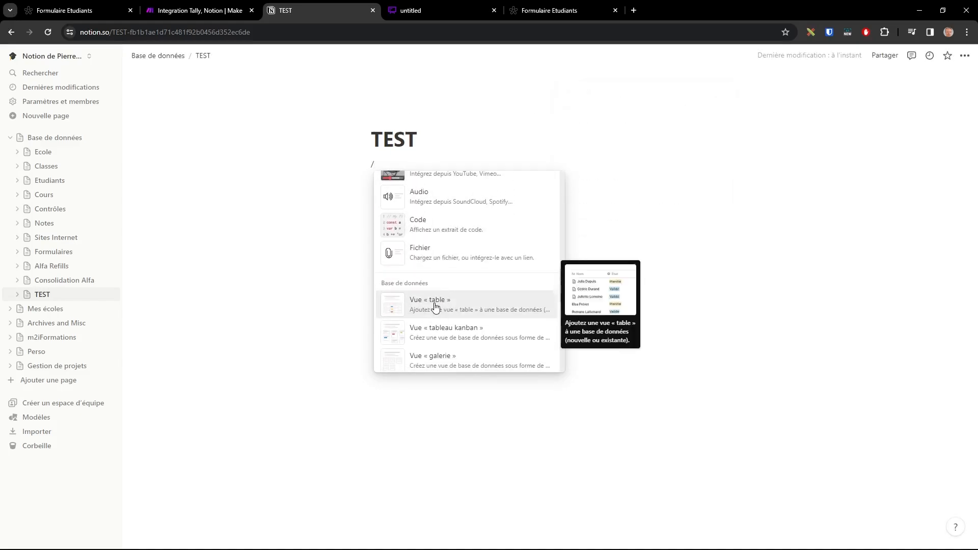
{"action": "left_click", "coordinate": [438, 304]}
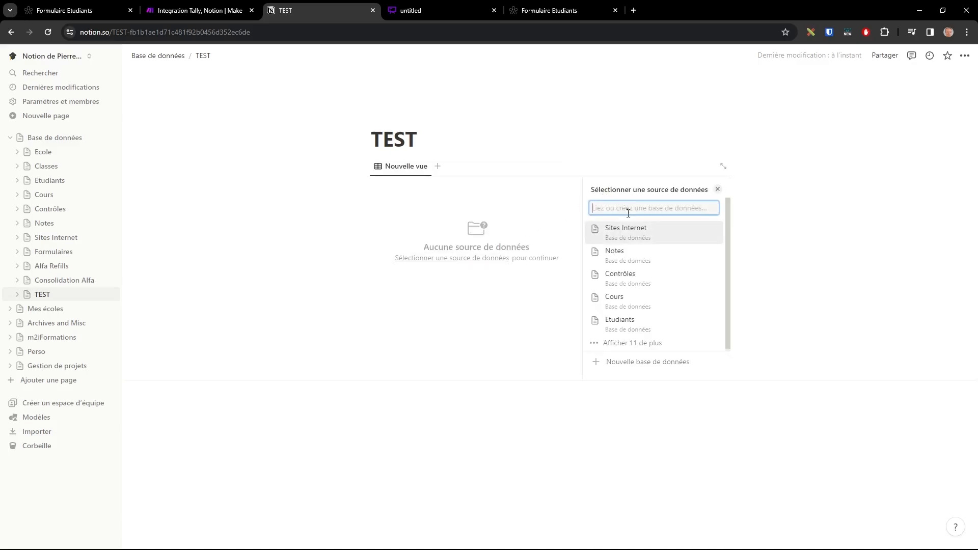
{"action": "left_click", "coordinate": [630, 363]}
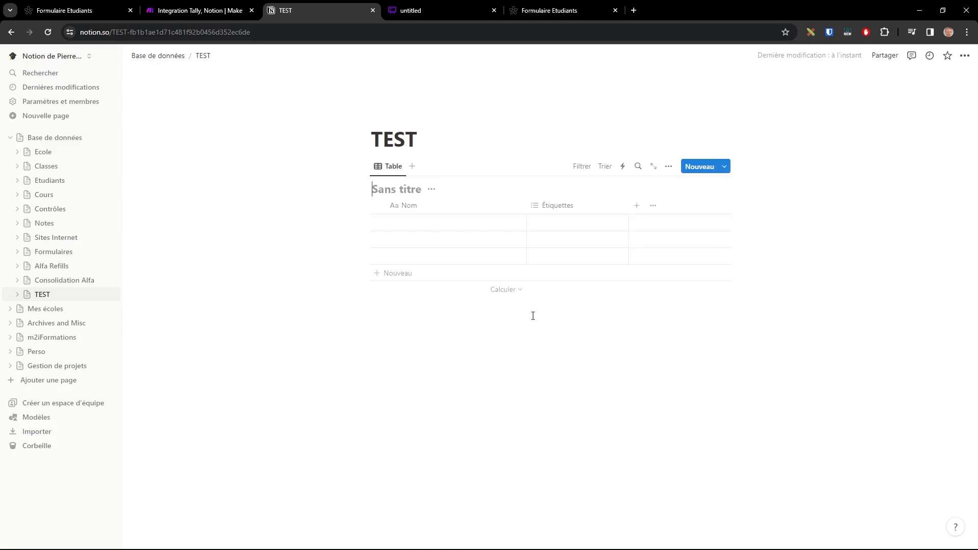
Step: Rename the new table's Nom column as Prénom
{"action": "left_click", "coordinate": [415, 213]}
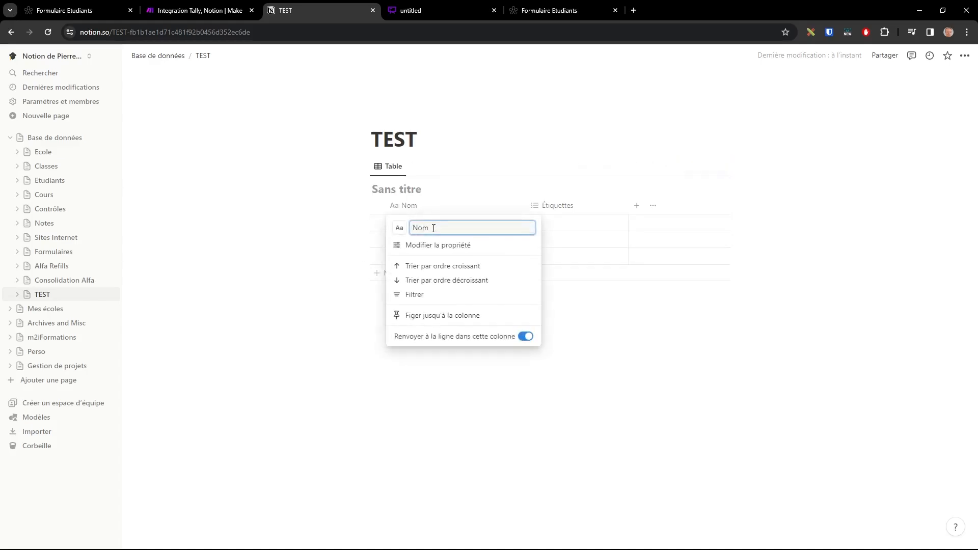
{"action": "type", "text": "Prénom"}
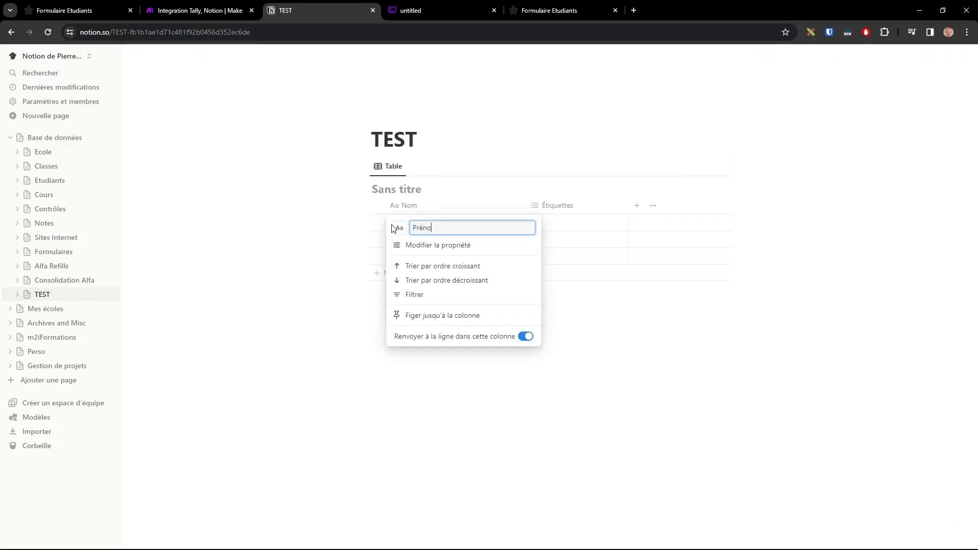
{"action": "left_click", "coordinate": [603, 390]}
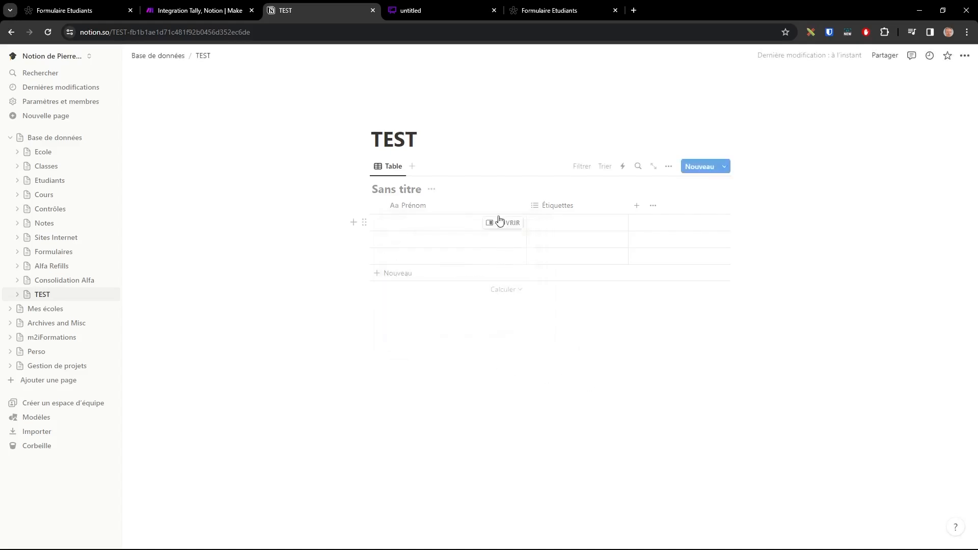
Step: Change the Étiquettes property to the Texte type and rename it Note
{"action": "left_click", "coordinate": [566, 207]}
{"action": "left_click", "coordinate": [575, 247]}
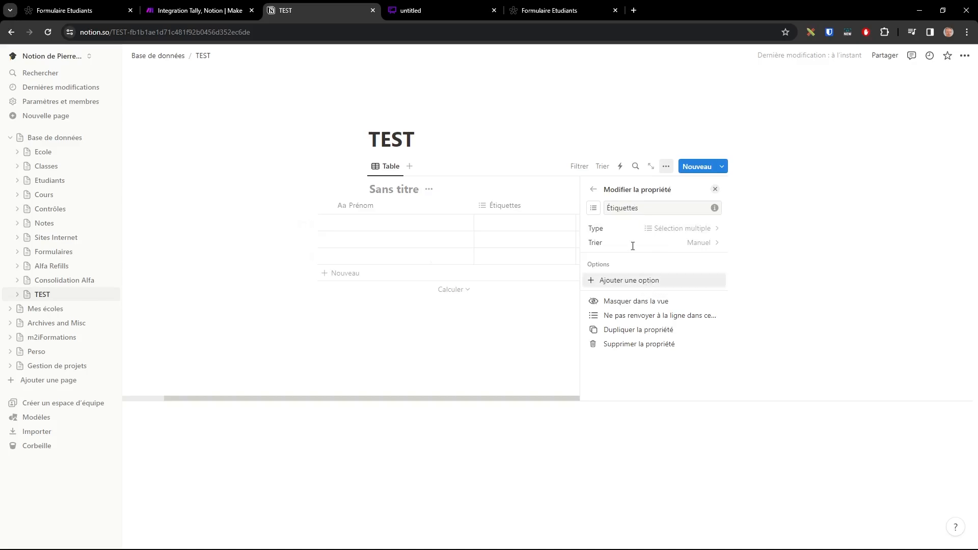
{"action": "left_click_drag", "start_coordinate": [638, 207], "coordinate": [602, 214]}
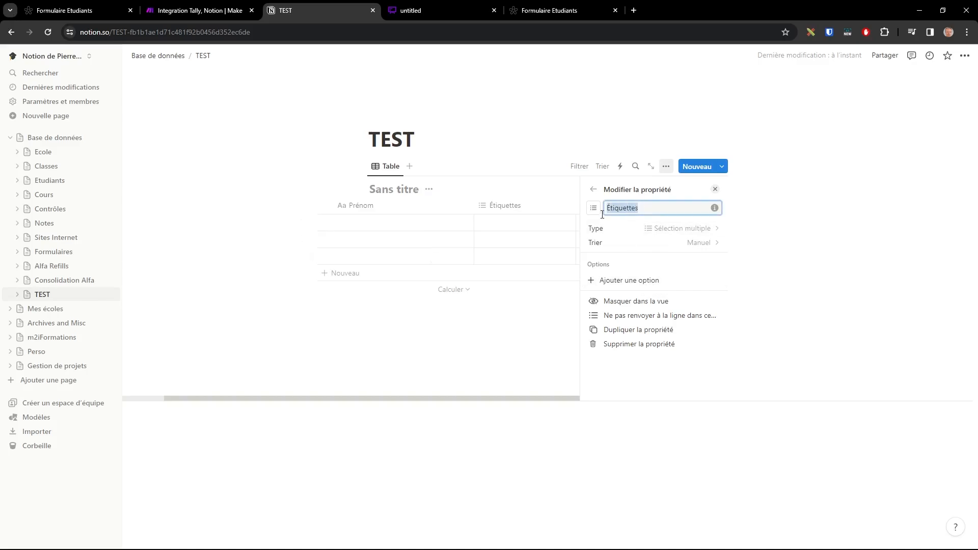
{"action": "left_click", "coordinate": [697, 229]}
{"action": "scroll", "coordinate": [634, 326], "scroll_direction": "down", "scroll_amount": 3}
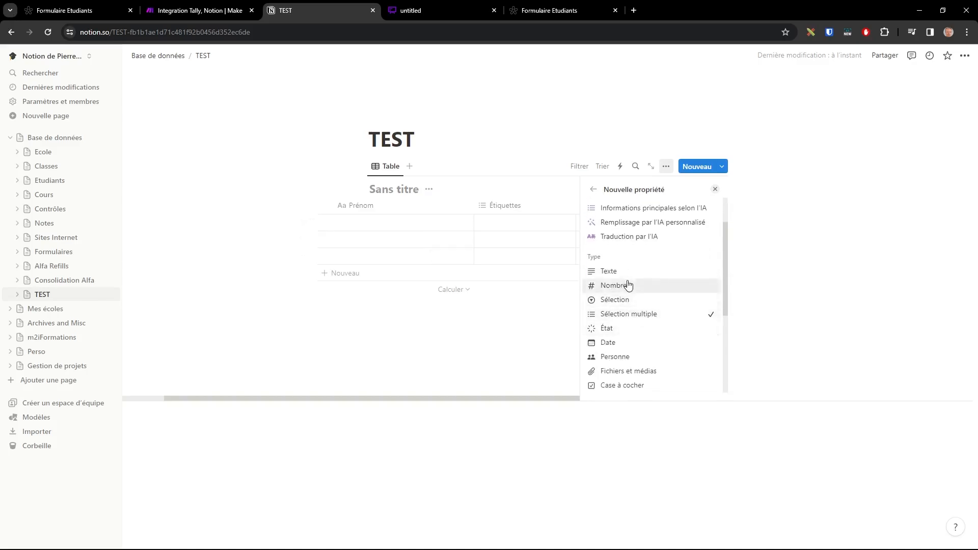
{"action": "left_click", "coordinate": [622, 272]}
{"action": "left_click_drag", "start_coordinate": [637, 208], "coordinate": [598, 208]}
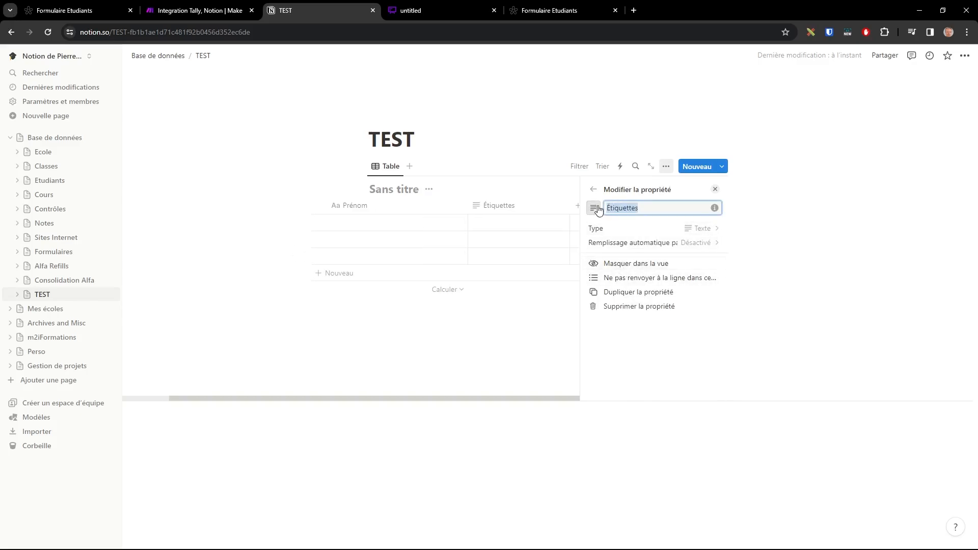
{"action": "type", "text": "Note"}
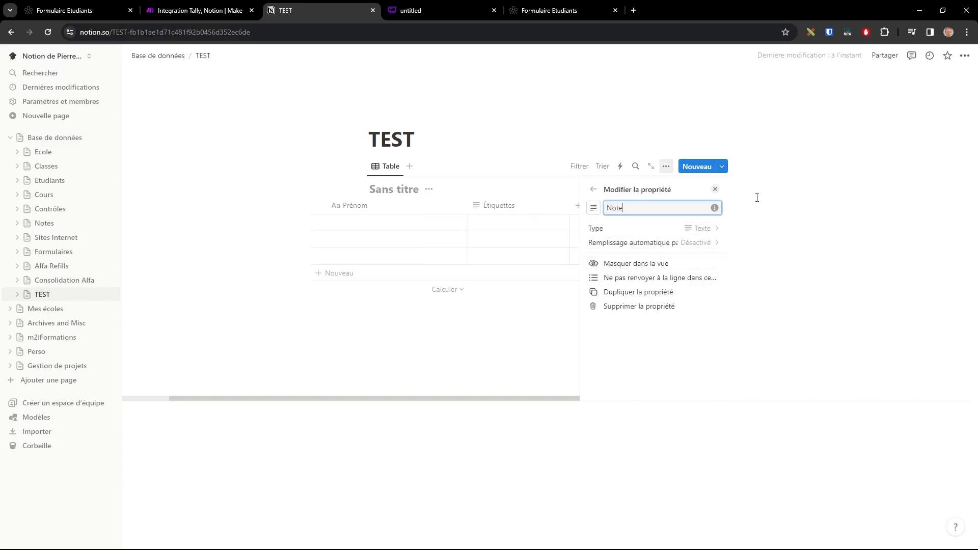
{"action": "key", "text": "Return"}
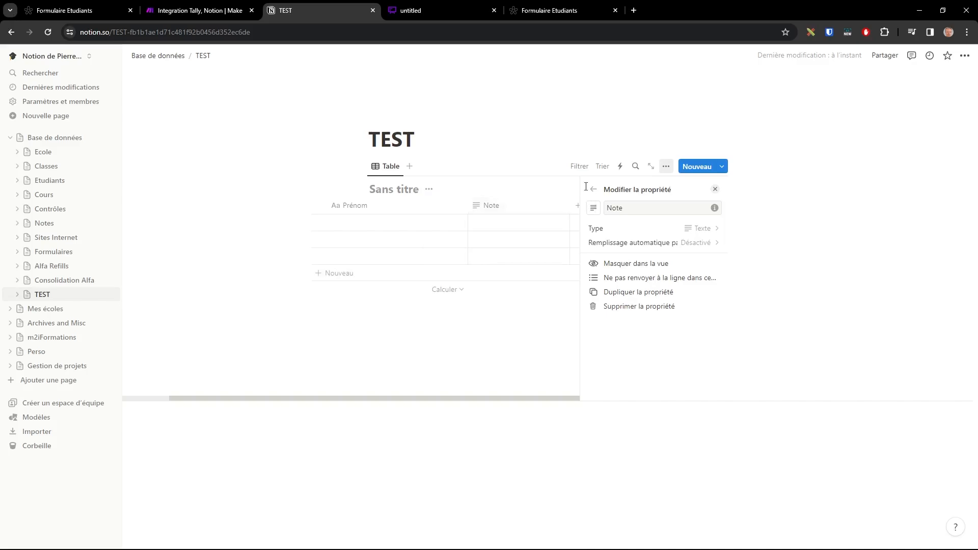
{"action": "left_click", "coordinate": [715, 191]}
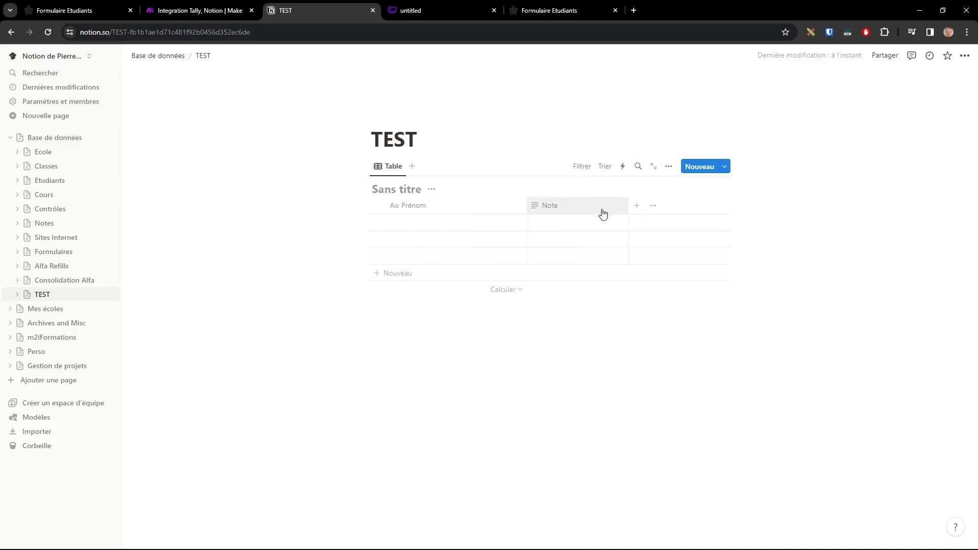
Step: Add a text property named Classe to the table and move its column before Note
{"action": "left_click", "coordinate": [636, 205]}
{"action": "type", "text": "Classe"}
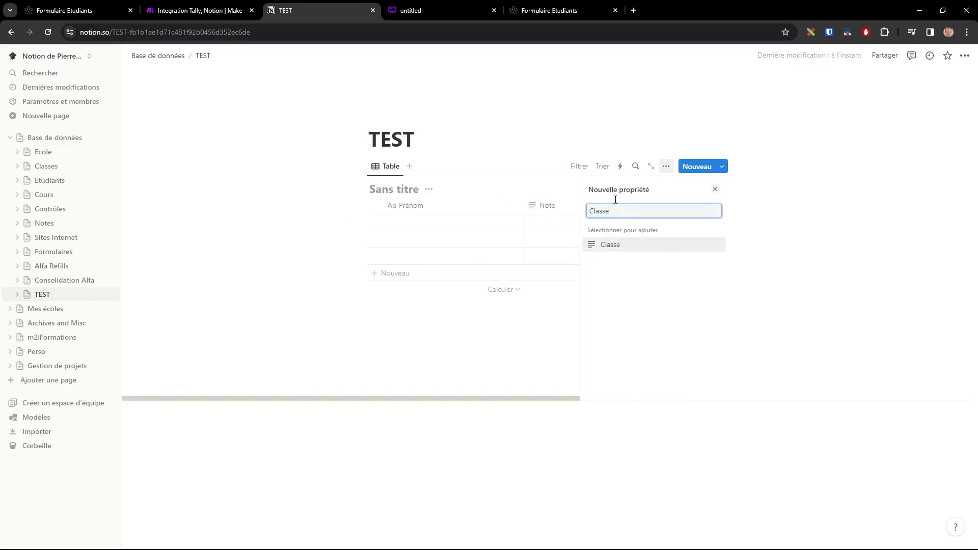
{"action": "left_click", "coordinate": [603, 244]}
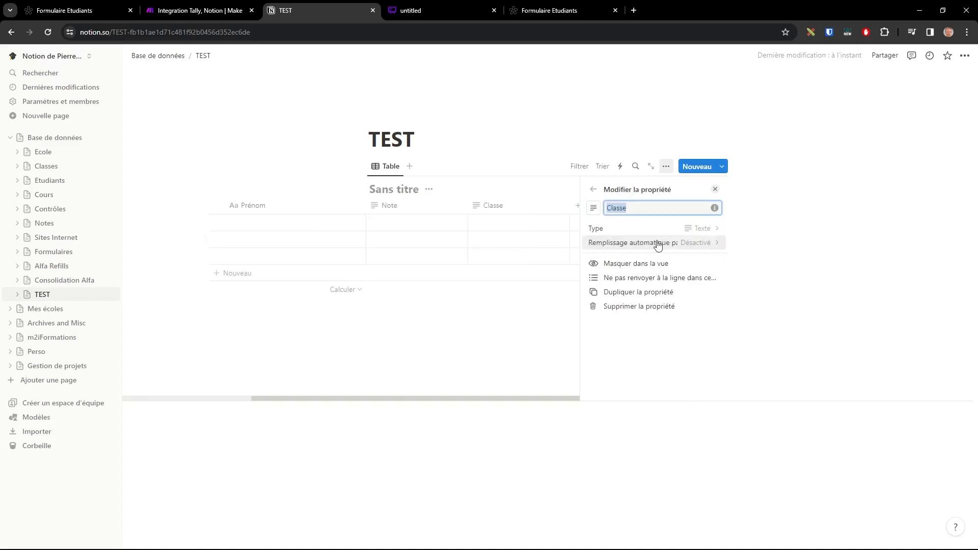
{"action": "left_click", "coordinate": [715, 189]}
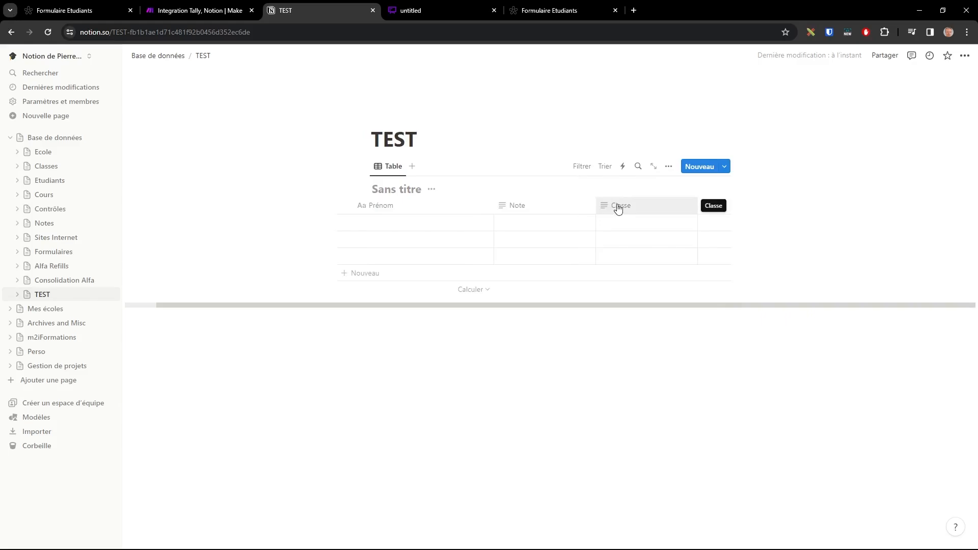
{"action": "left_click_drag", "start_coordinate": [618, 209], "coordinate": [524, 205]}
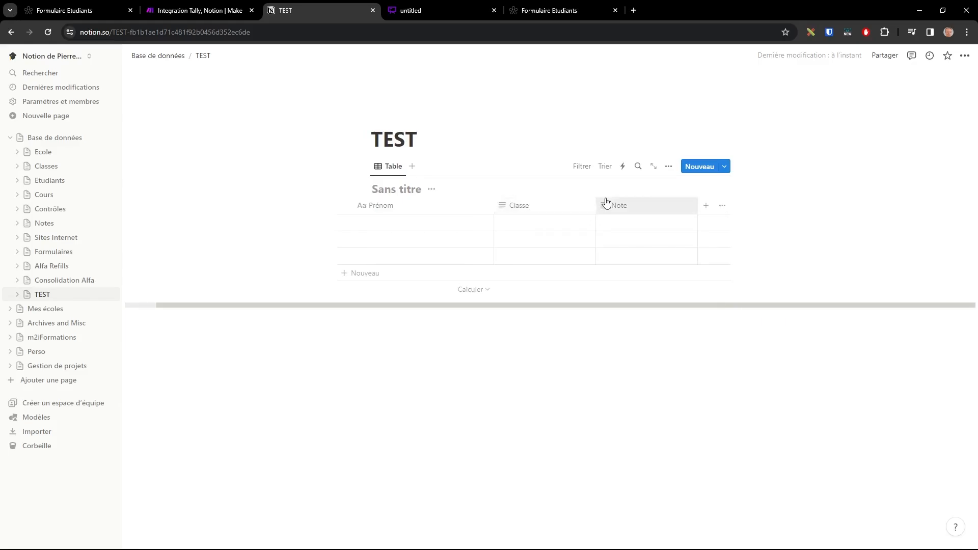
Step: Add a text property named Niveau to the table
{"action": "left_click", "coordinate": [706, 205]}
{"action": "left_click", "coordinate": [714, 191]}
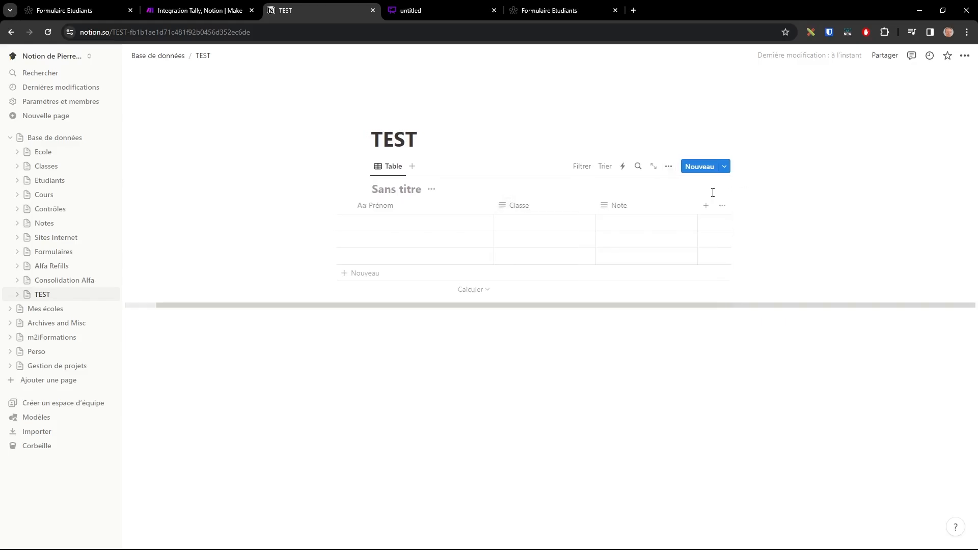
{"action": "left_click", "coordinate": [706, 205]}
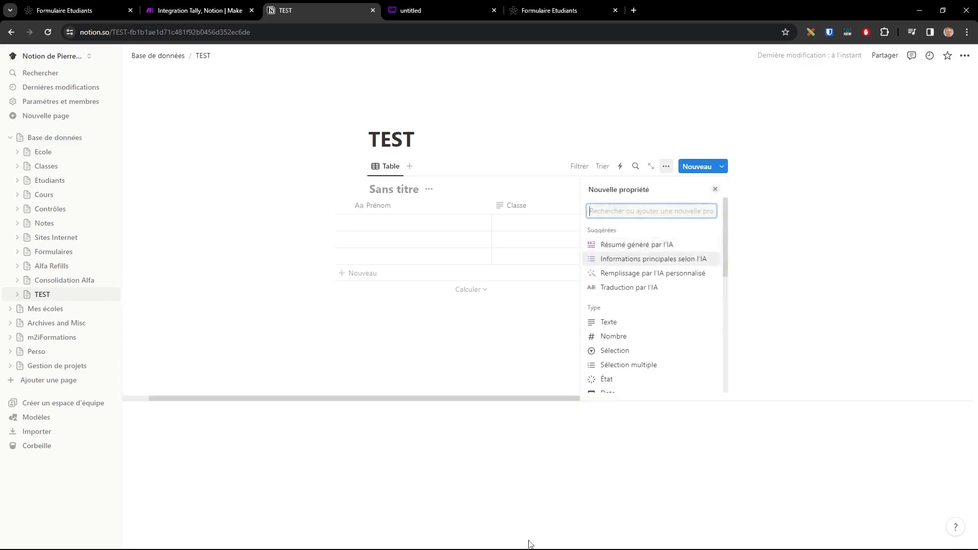
{"action": "type", "text": "Niv"}
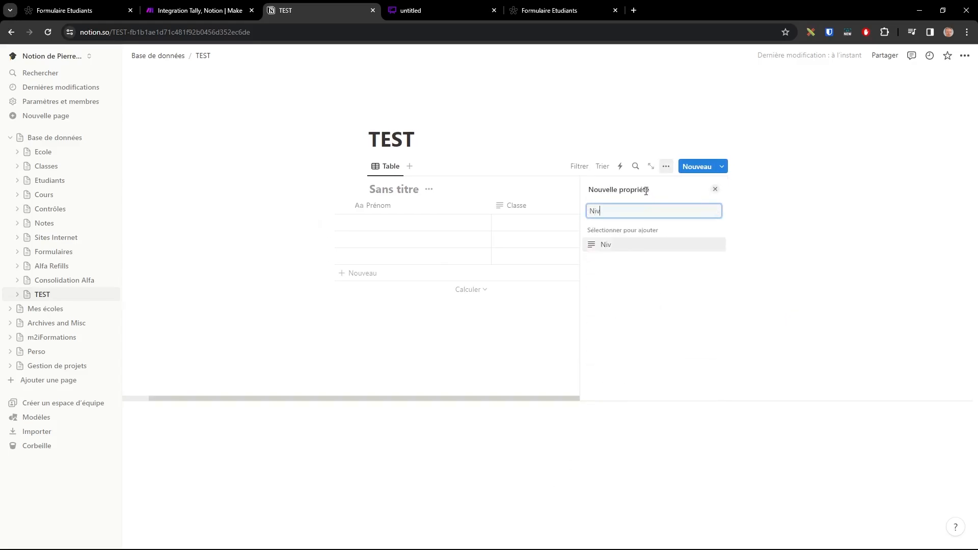
{"action": "type", "text": "eau"}
{"action": "left_click", "coordinate": [612, 245]}
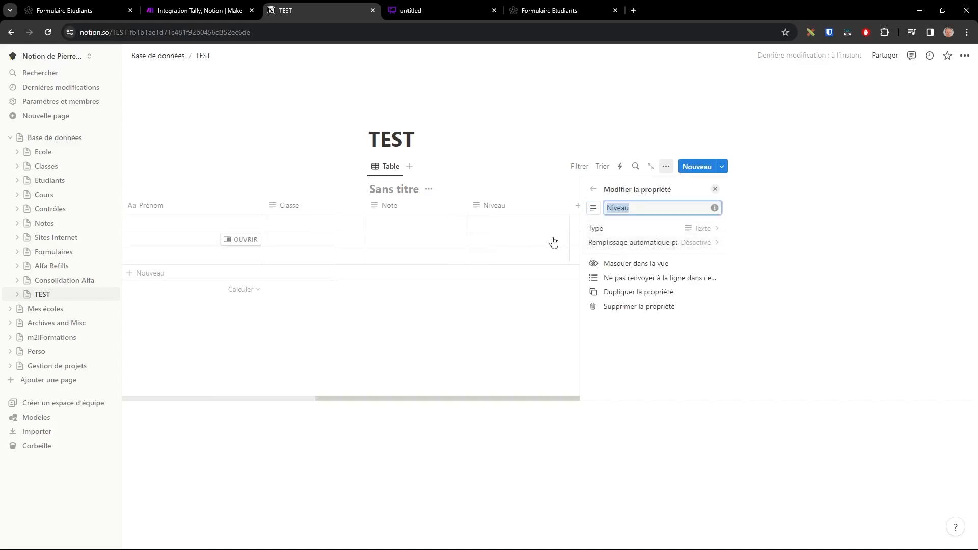
{"action": "left_click", "coordinate": [648, 413]}
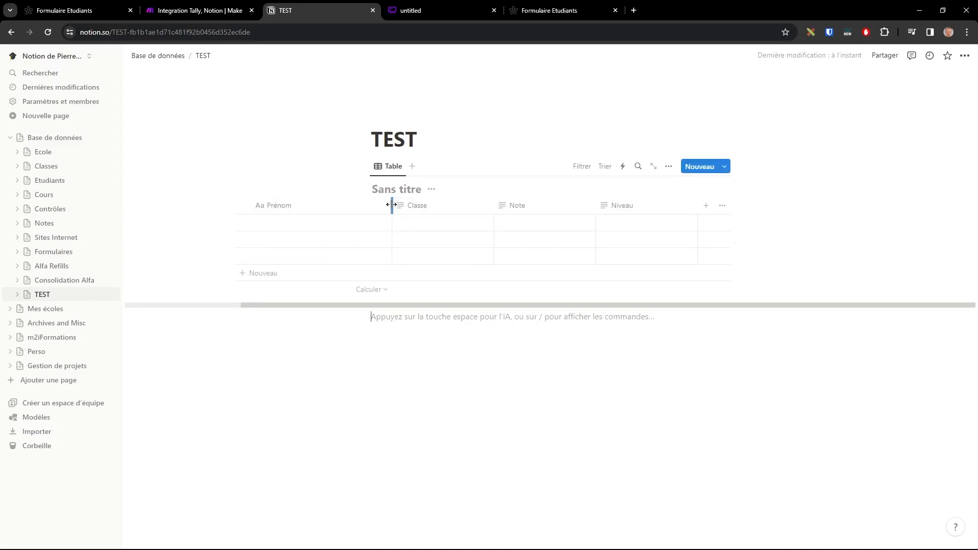
Step: Narrow the Prénom column and move the Niveau column between Classe and Note
{"action": "left_click_drag", "start_coordinate": [391, 204], "coordinate": [343, 208]}
{"action": "left_click_drag", "start_coordinate": [625, 205], "coordinate": [524, 207]}
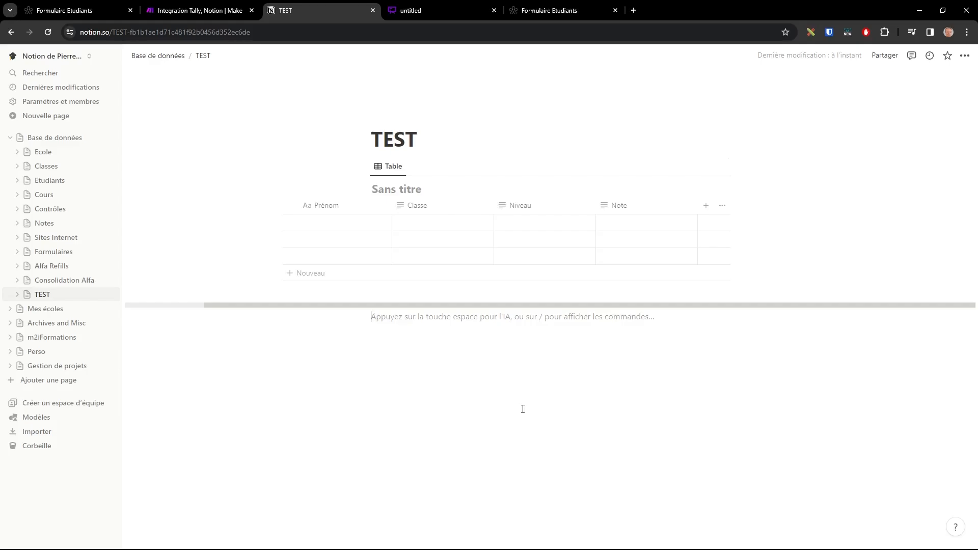
Step: Switch to Make and create a new scenario from the list of all scenarios
{"action": "key", "text": "ctrl+shift+Tab"}
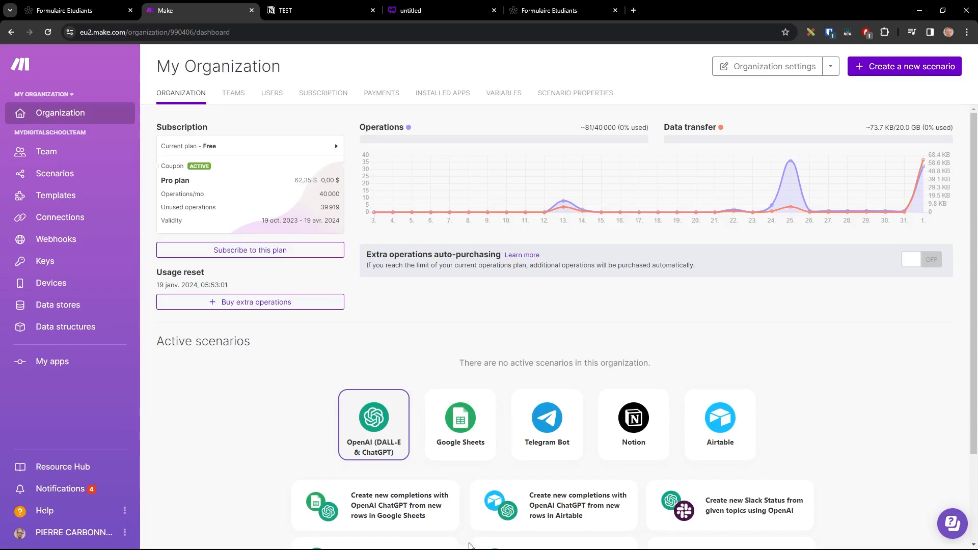
{"action": "left_click", "coordinate": [510, 545]}
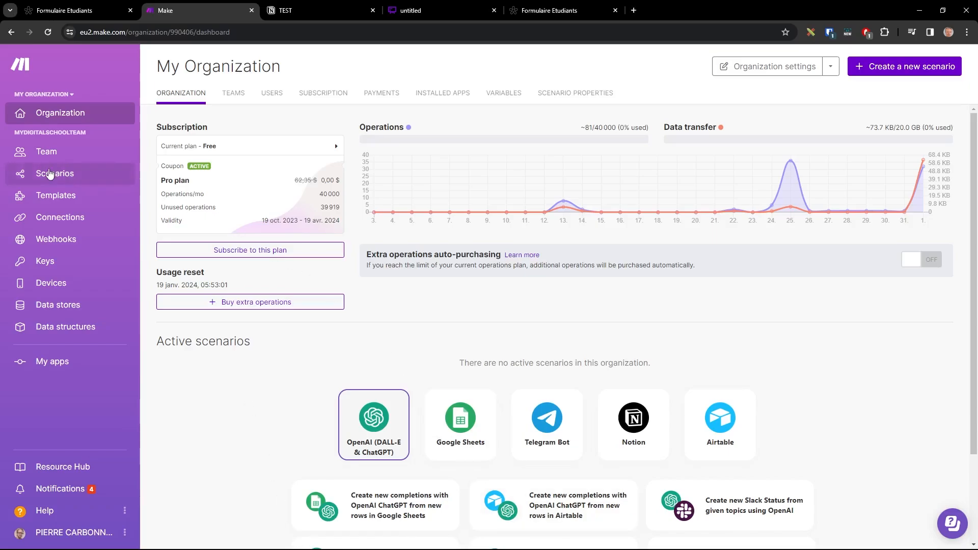
{"action": "left_click", "coordinate": [55, 174]}
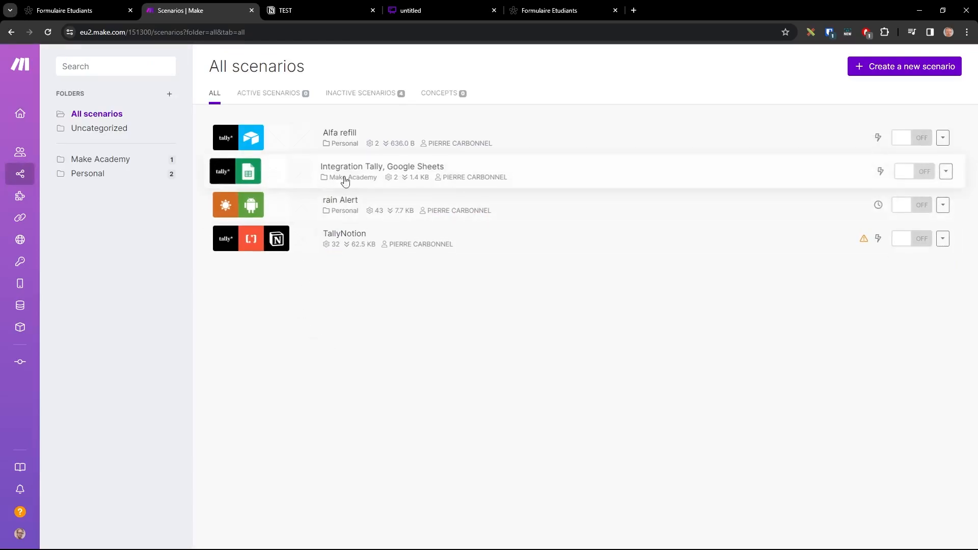
{"action": "left_click", "coordinate": [921, 69]}
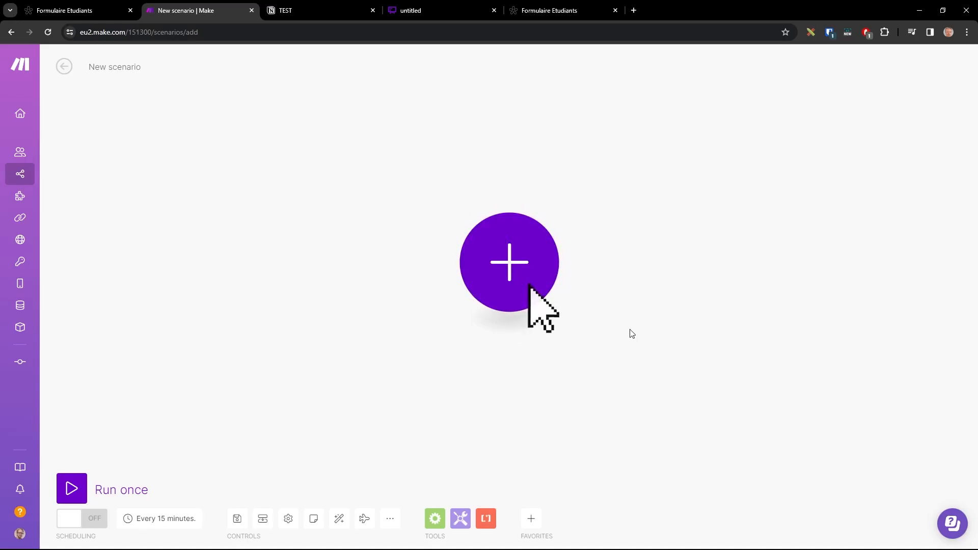
Step: Add the Tally Watch New Responses trigger as the first module of the scenario
{"action": "left_click", "coordinate": [511, 267]}
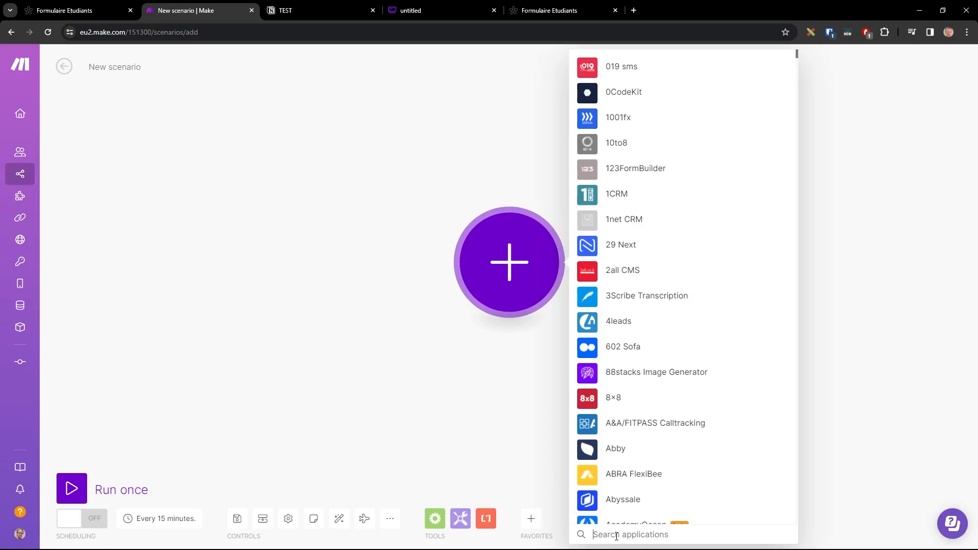
{"action": "type", "text": "tall"}
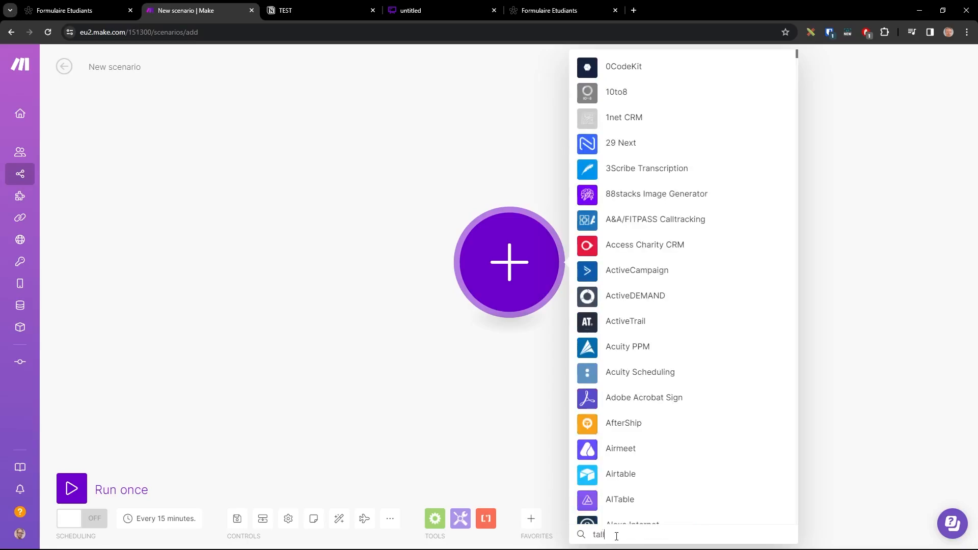
{"action": "type", "text": "y"}
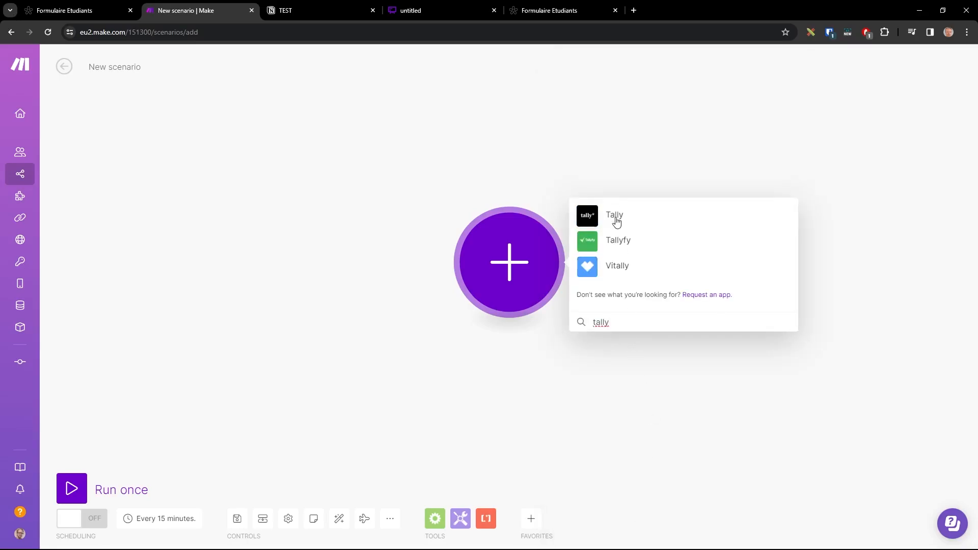
{"action": "left_click", "coordinate": [615, 216]}
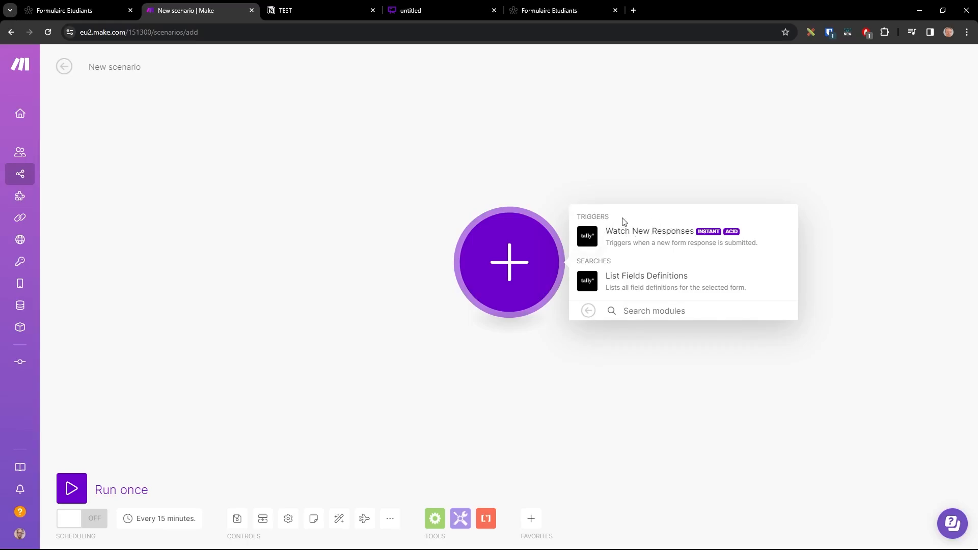
{"action": "left_click", "coordinate": [642, 238]}
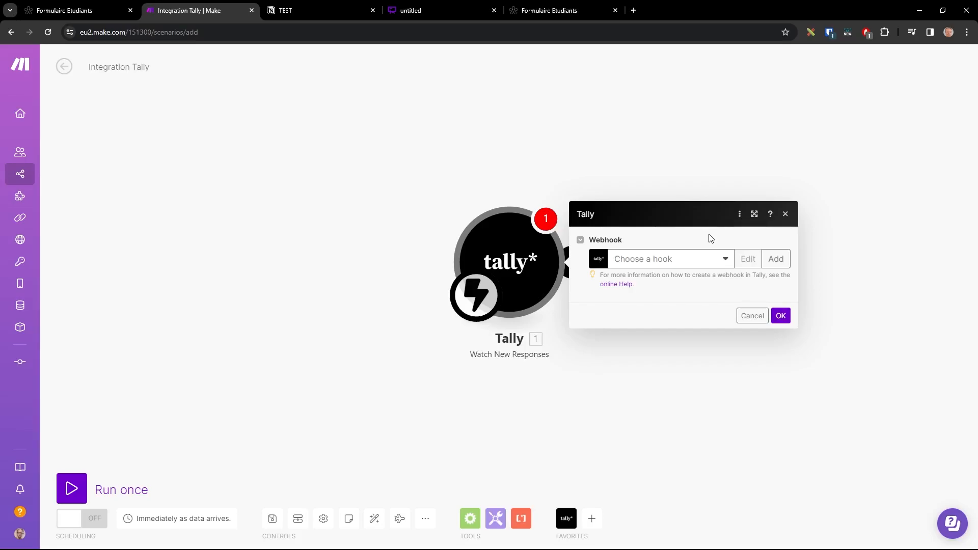
Step: Start a new webhook for the Tally trigger and create a Tally connection named myTally Hook for it
{"action": "left_click", "coordinate": [783, 258]}
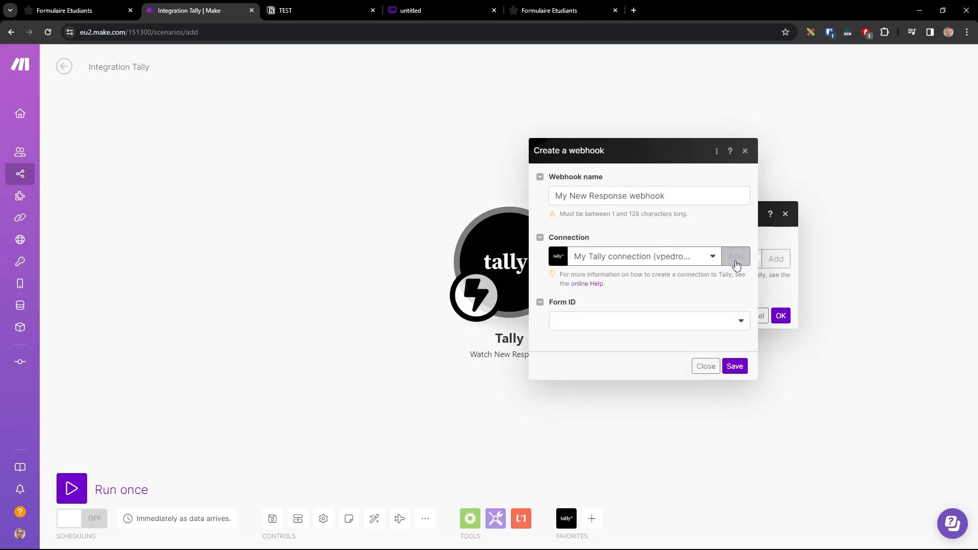
{"action": "left_click", "coordinate": [709, 261]}
{"action": "left_click", "coordinate": [737, 258]}
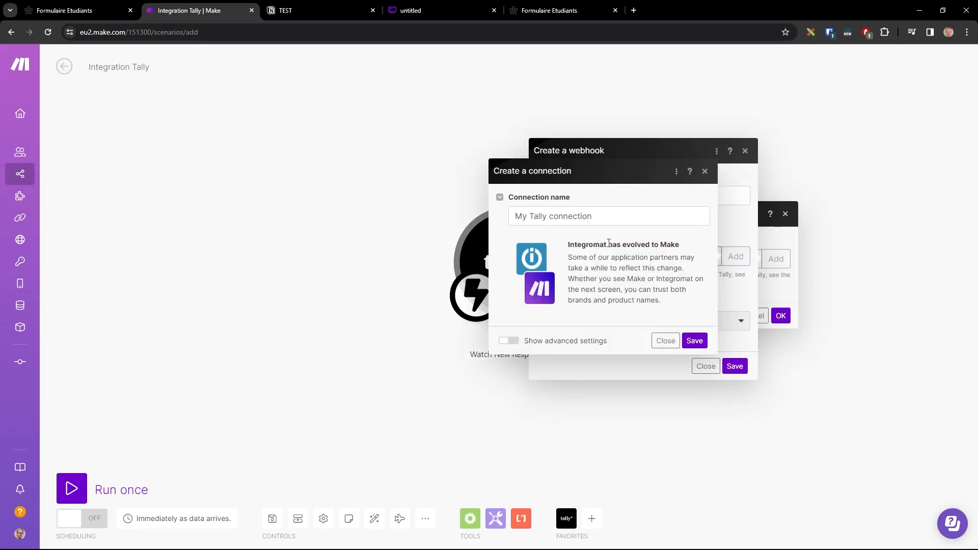
{"action": "left_click_drag", "start_coordinate": [594, 216], "coordinate": [492, 215]}
{"action": "type", "text": "myTally Hook"}
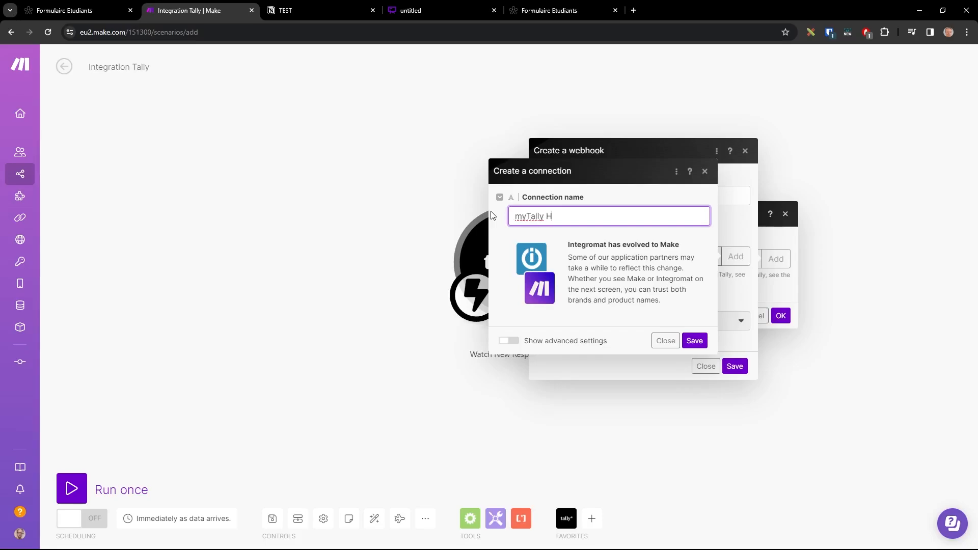
{"action": "left_click", "coordinate": [693, 341]}
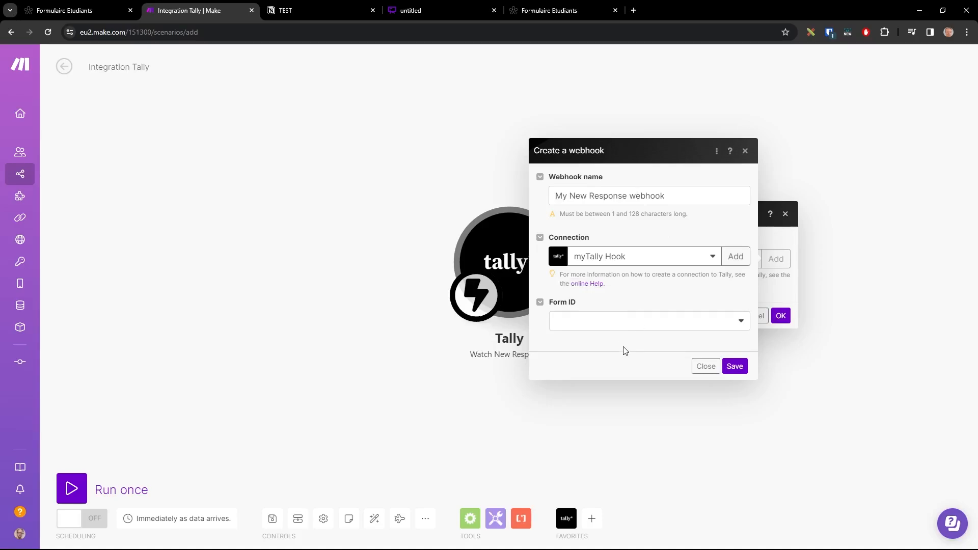
Step: Select Formulaire Etudiants as the webhook's form, then save the webhook and the Tally module settings
{"action": "left_click", "coordinate": [637, 320]}
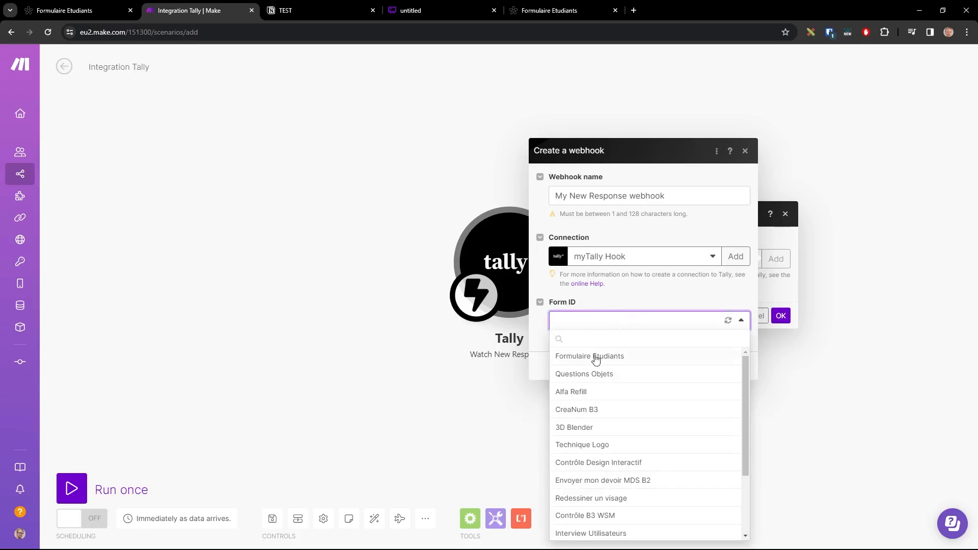
{"action": "left_click", "coordinate": [601, 361]}
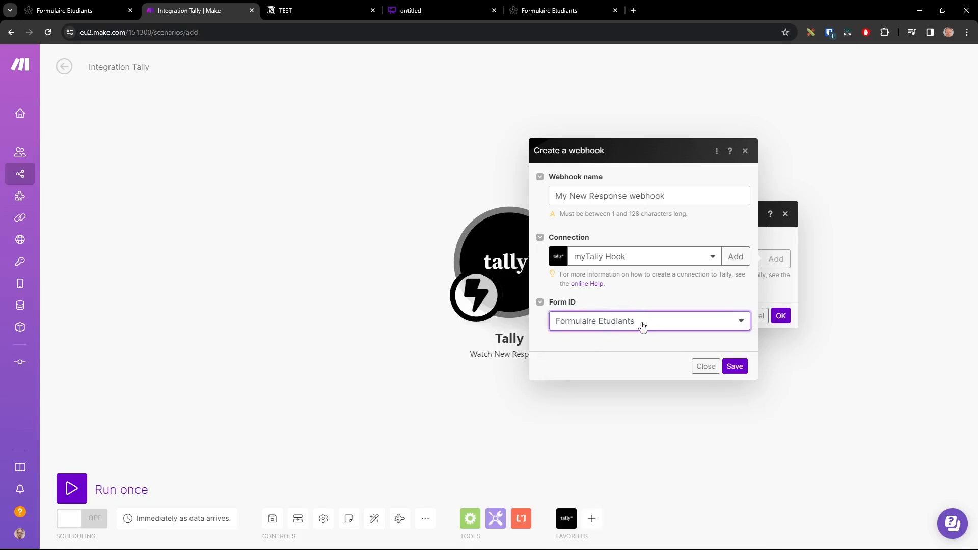
{"action": "left_click", "coordinate": [738, 368]}
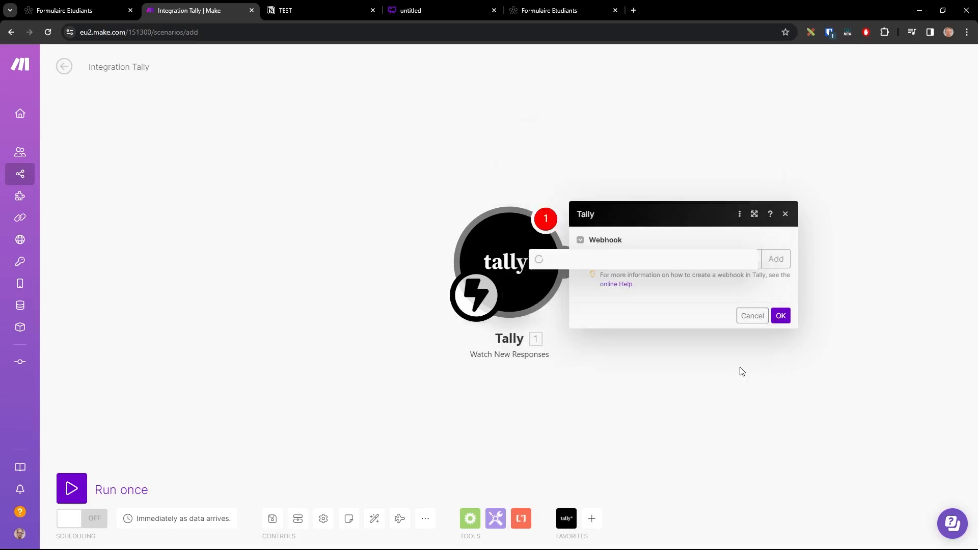
{"action": "left_click", "coordinate": [780, 332]}
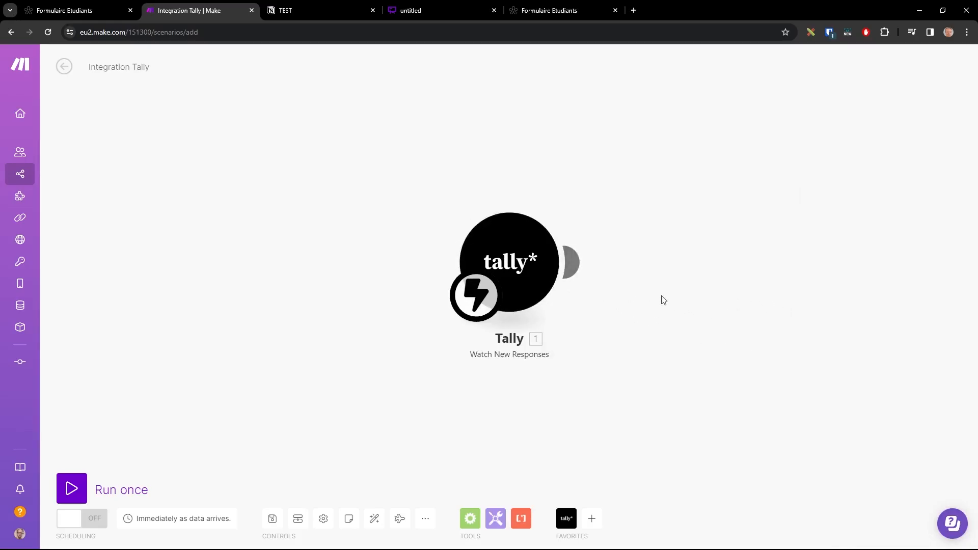
Step: Add a Notion Create a Database Item module after the Tally trigger
{"action": "mouse_move", "coordinate": [575, 262]}
{"action": "left_click_drag", "start_coordinate": [694, 278], "coordinate": [606, 230]}
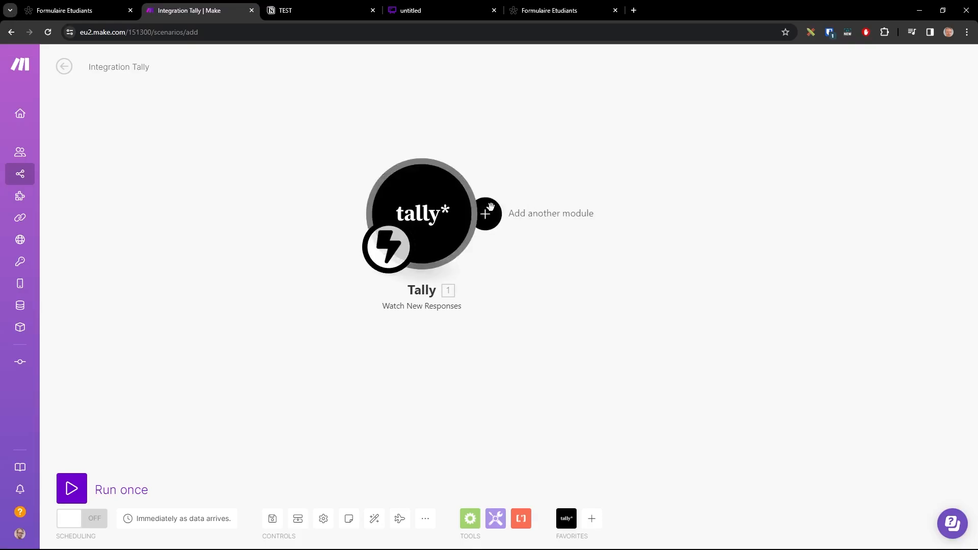
{"action": "left_click", "coordinate": [484, 213]}
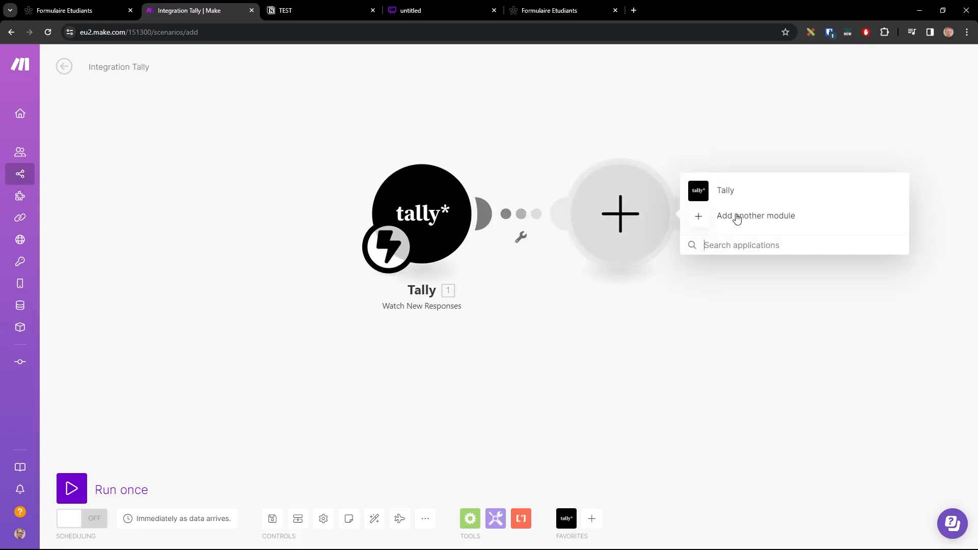
{"action": "type", "text": "notion"}
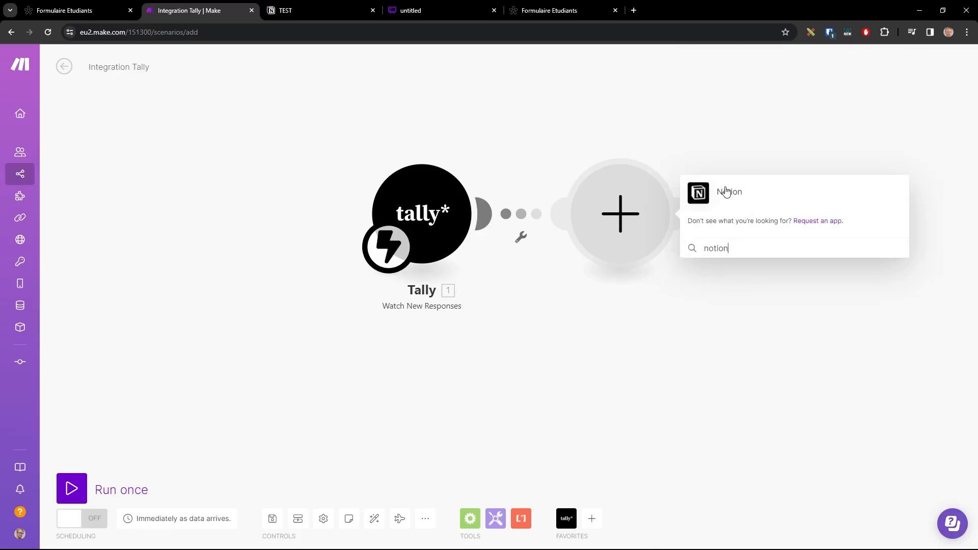
{"action": "left_click", "coordinate": [727, 192]}
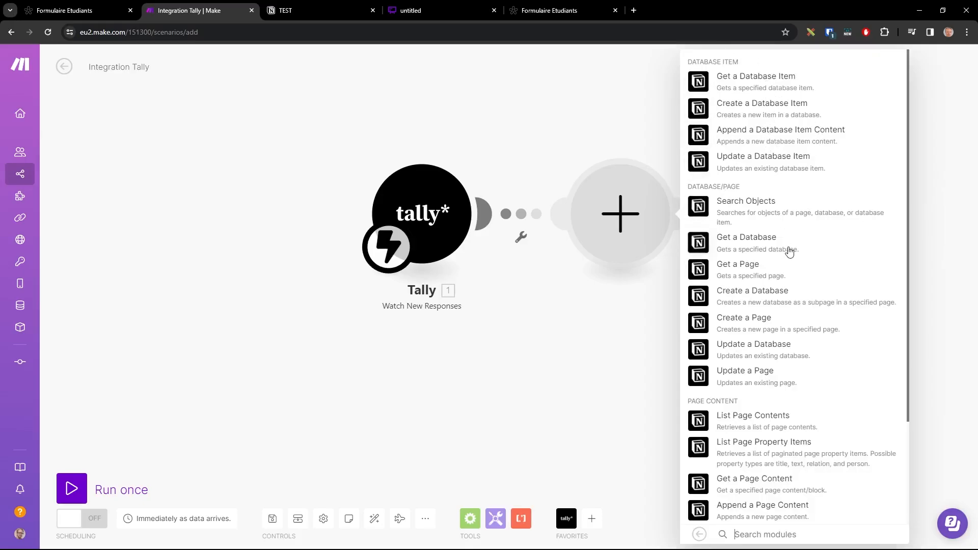
{"action": "scroll", "coordinate": [804, 331], "scroll_direction": "down", "scroll_amount": 1}
{"action": "scroll", "coordinate": [802, 321], "scroll_direction": "down", "scroll_amount": 2}
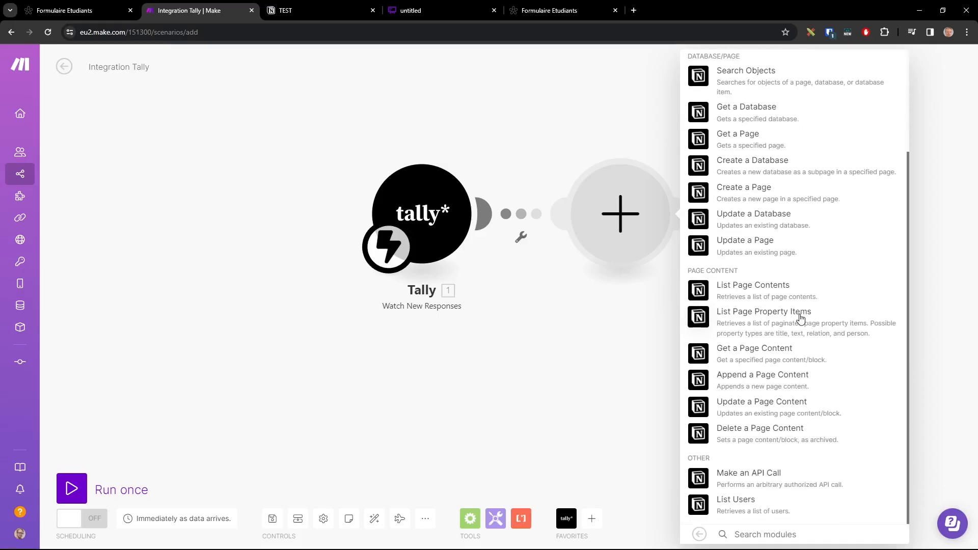
{"action": "scroll", "coordinate": [798, 310], "scroll_direction": "up", "scroll_amount": 3}
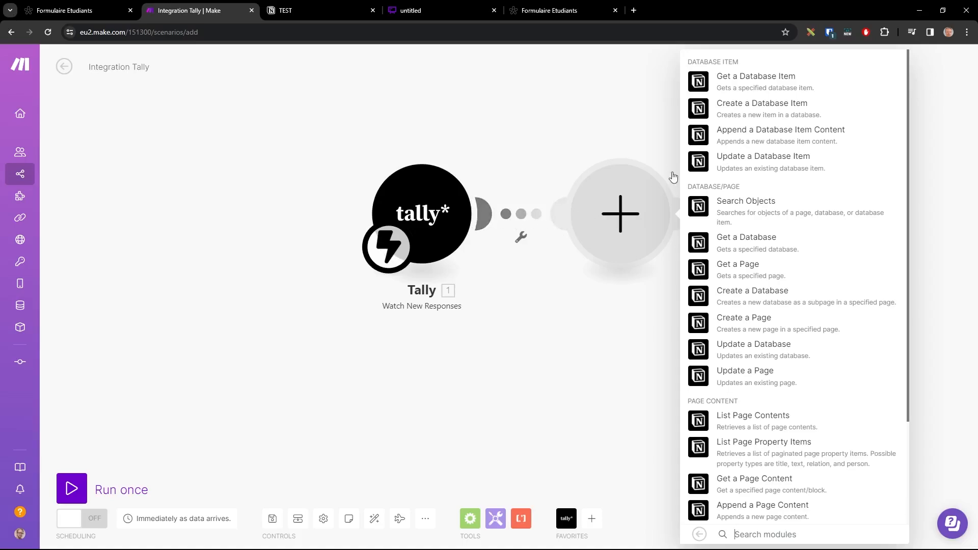
{"action": "left_click", "coordinate": [753, 109]}
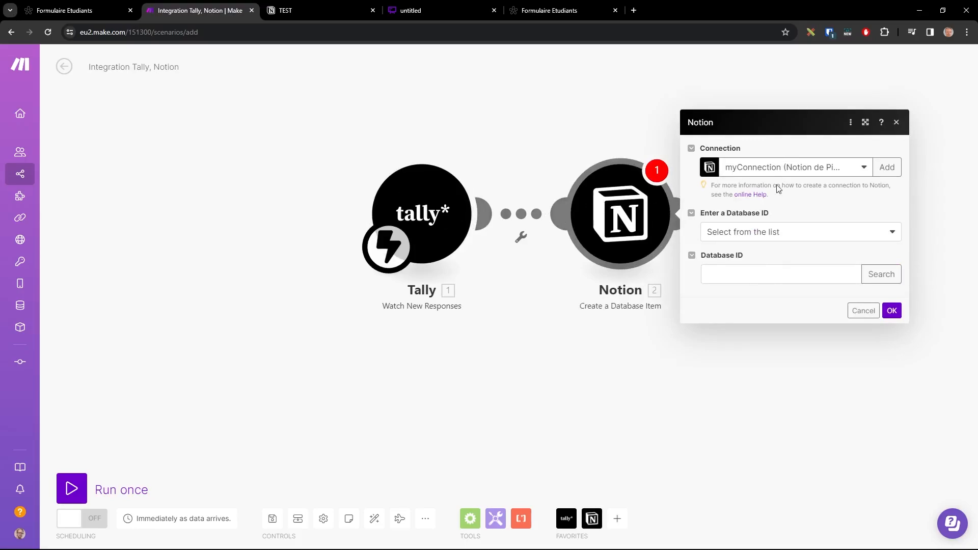
Step: Create a Notion Public connection named NotionAccess for the Notion module
{"action": "left_click", "coordinate": [816, 172]}
{"action": "left_click", "coordinate": [783, 135]}
{"action": "left_click", "coordinate": [886, 167]}
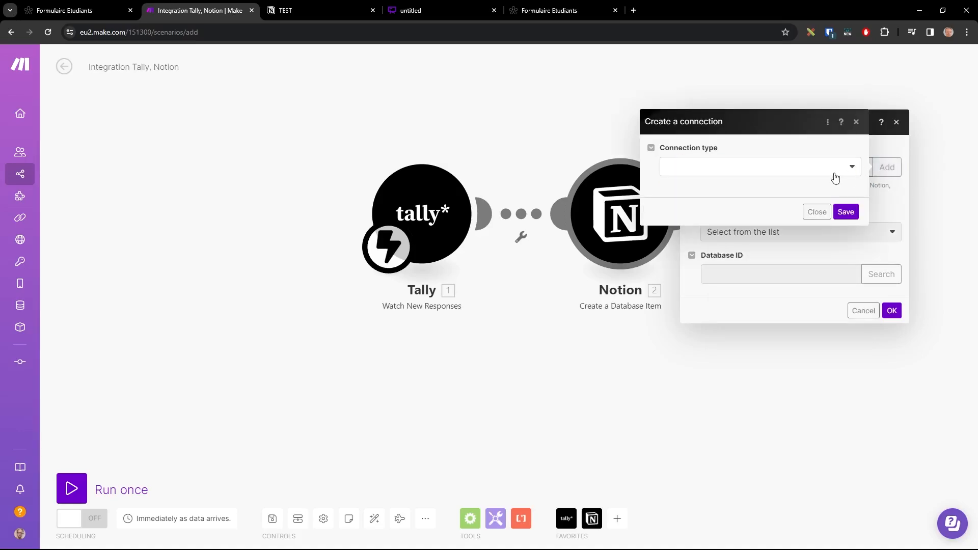
{"action": "left_click", "coordinate": [840, 170]}
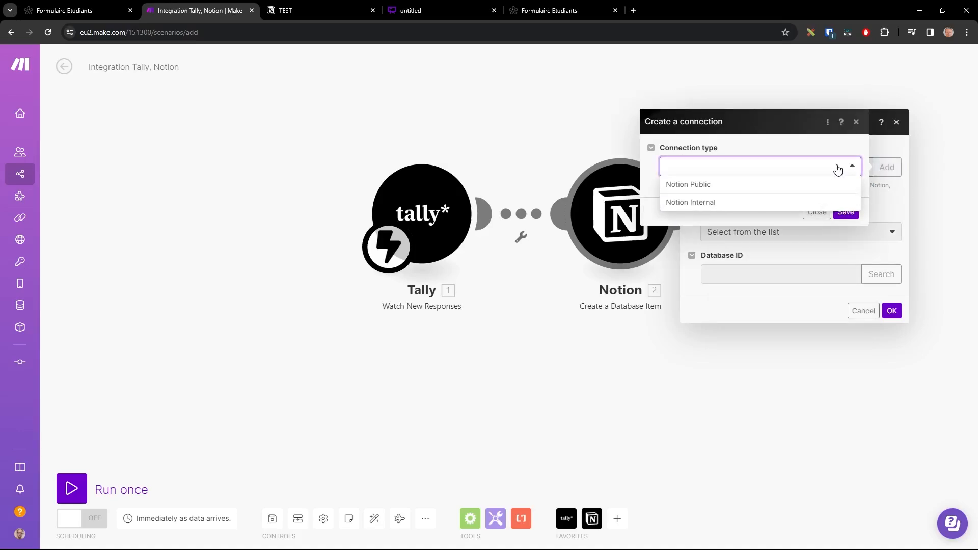
{"action": "left_click", "coordinate": [702, 190]}
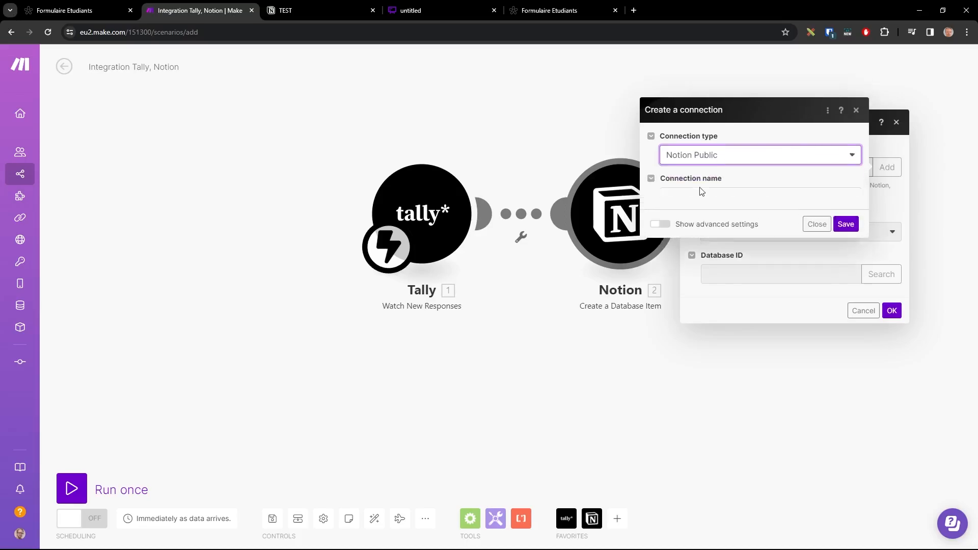
{"action": "left_click_drag", "start_coordinate": [776, 188], "coordinate": [649, 194]}
{"action": "type", "text": "NotionAccess"}
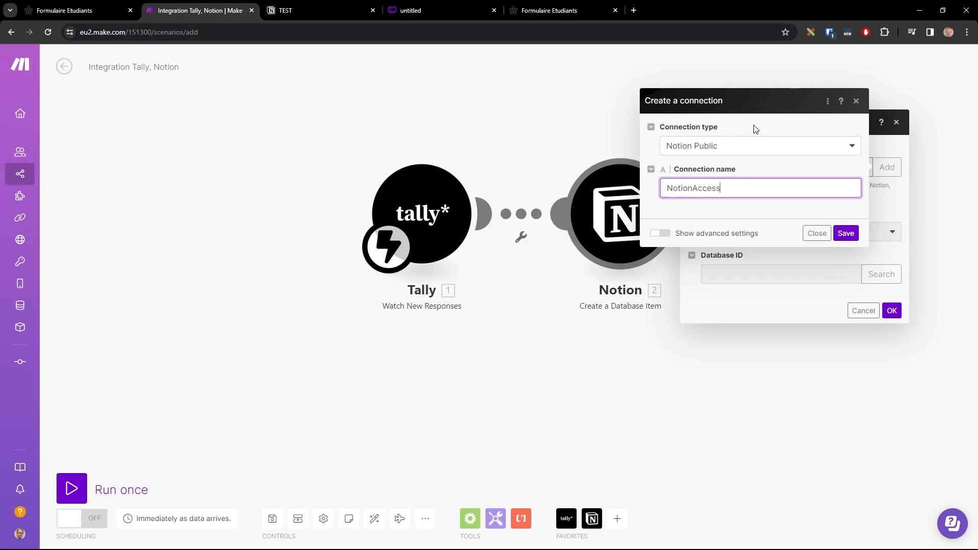
{"action": "left_click", "coordinate": [846, 233]}
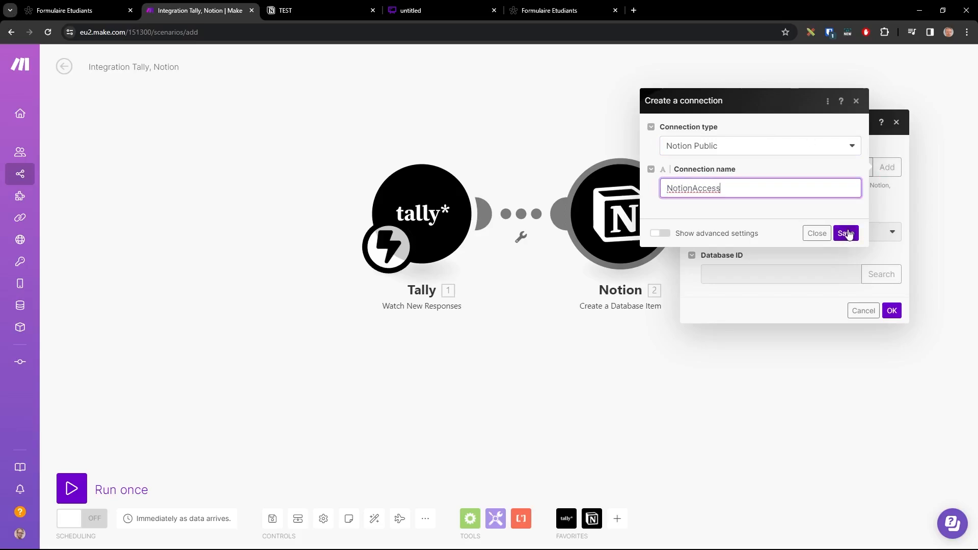
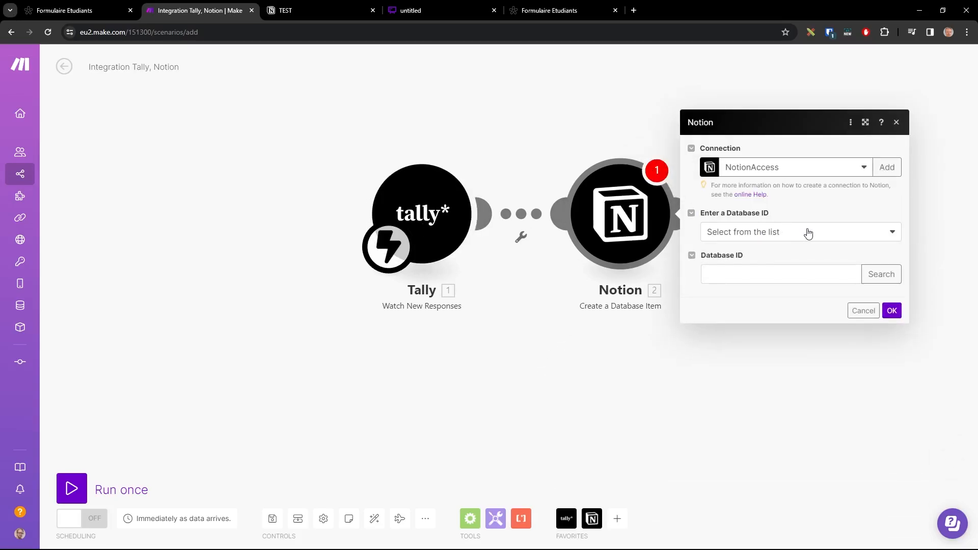
Step: Check the table on the Notion TEST page and search for its database in the Make module with the query Test
{"action": "left_click", "coordinate": [292, 9]}
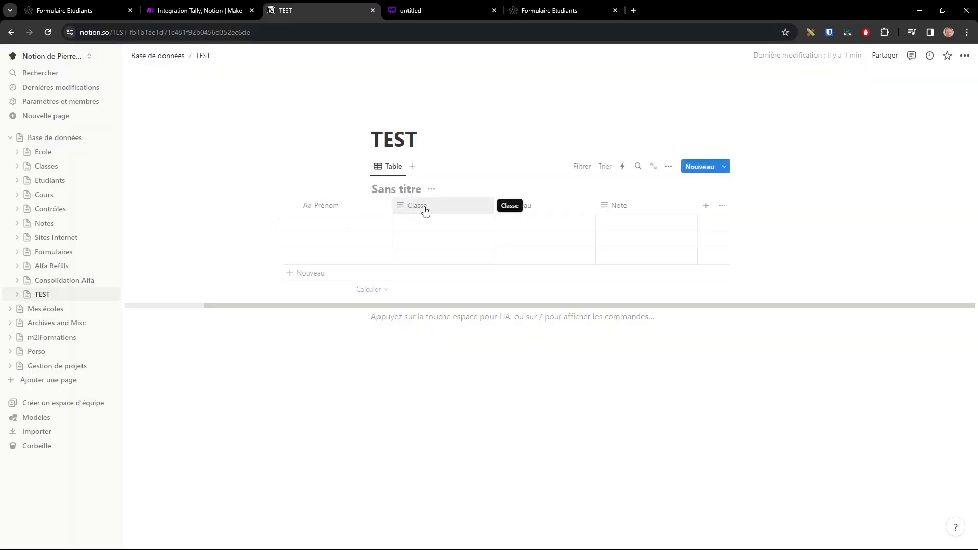
{"action": "left_click", "coordinate": [216, 10]}
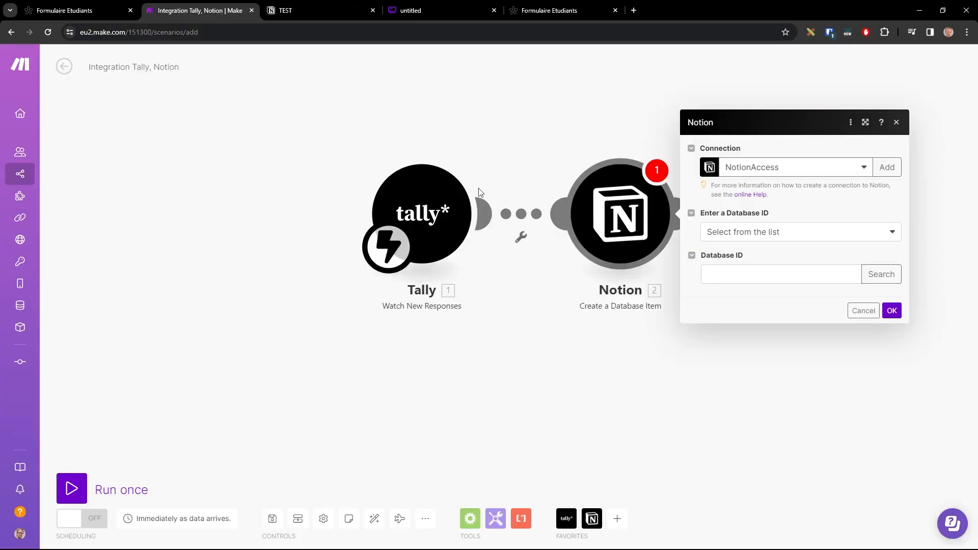
{"action": "left_click", "coordinate": [793, 232]}
{"action": "left_click", "coordinate": [774, 218]}
{"action": "left_click", "coordinate": [879, 275]}
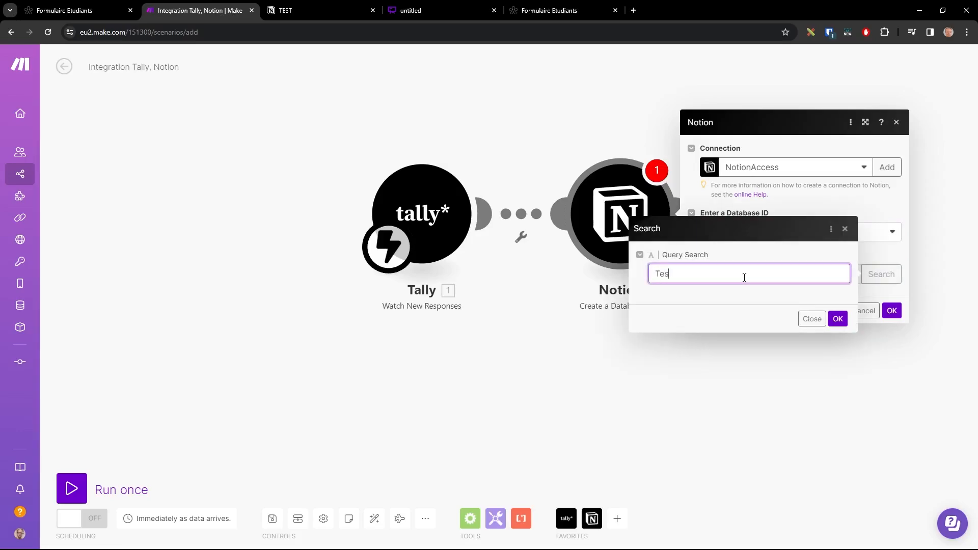
{"action": "type", "text": "Test"}
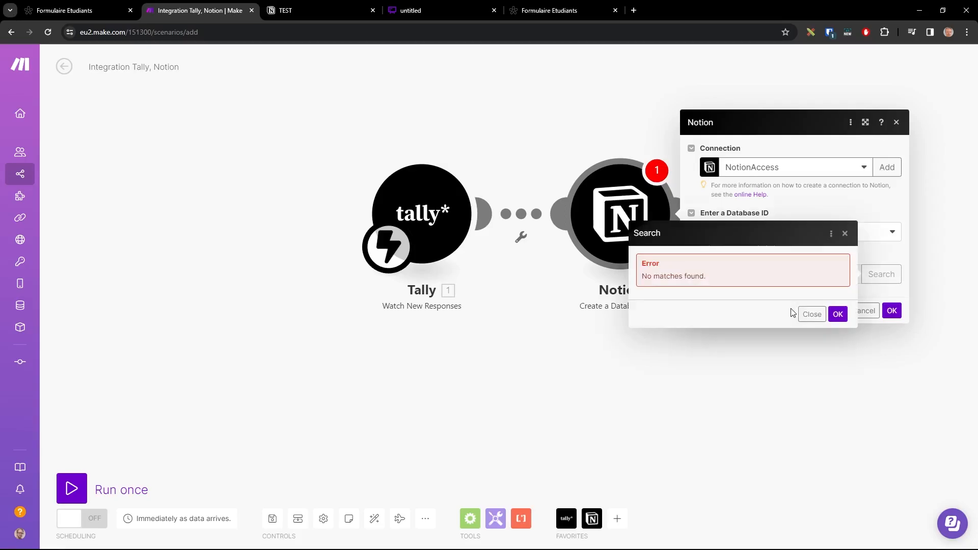
{"action": "left_click", "coordinate": [814, 315]}
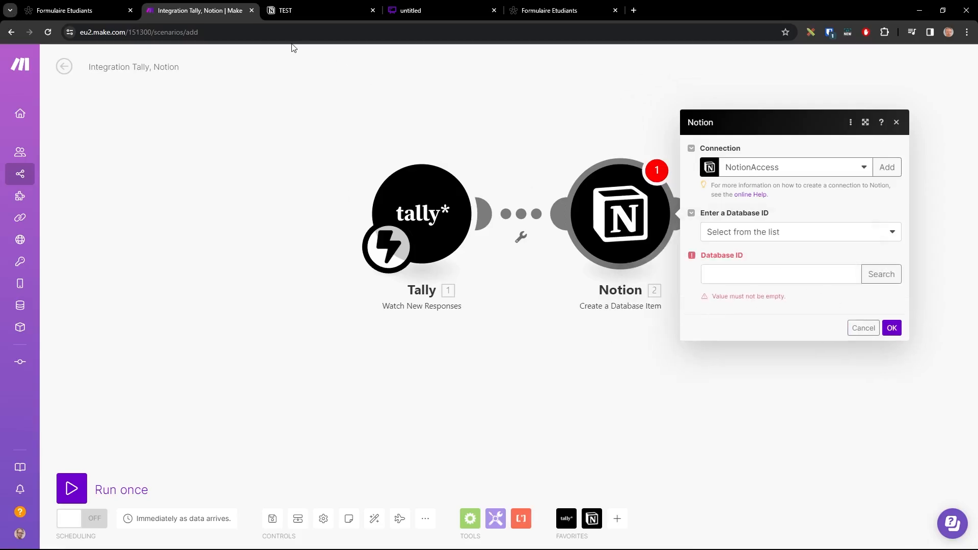
Step: Switch to the Notion TEST page and title its untitled table Questions
{"action": "left_click", "coordinate": [306, 14]}
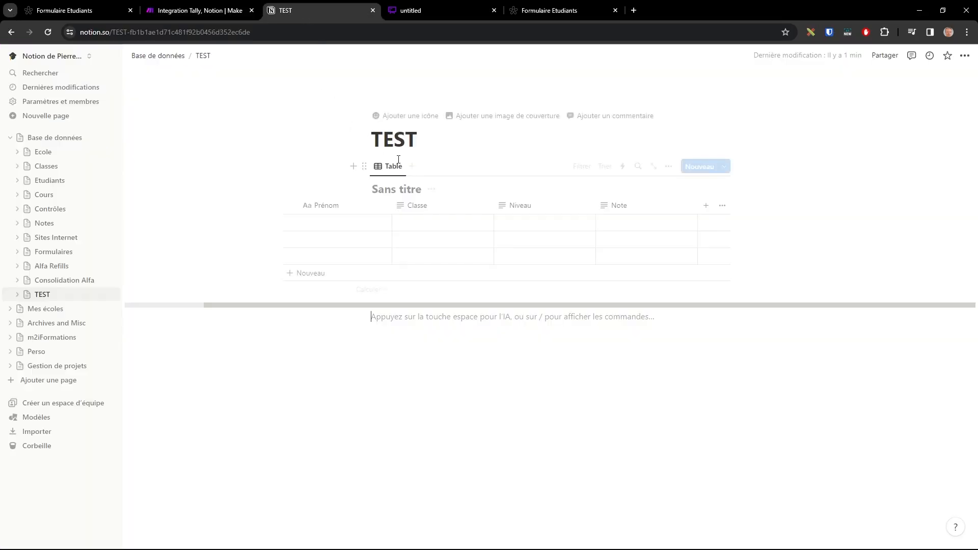
{"action": "left_click", "coordinate": [400, 190]}
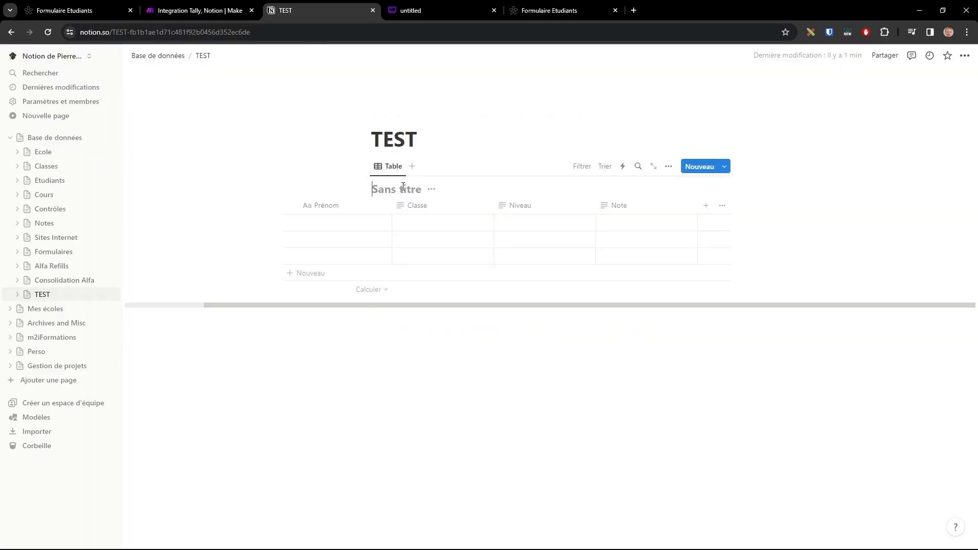
{"action": "type", "text": "Questions"}
{"action": "left_click", "coordinate": [412, 10]}
Step: Switch back to the Make scenario and try to find the Notion database with the query Questions
{"action": "left_click", "coordinate": [213, 11]}
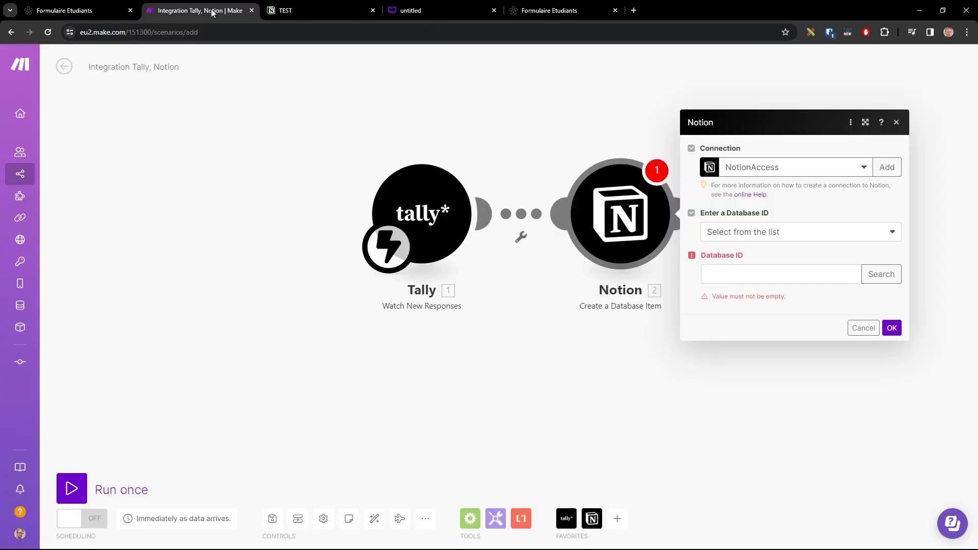
{"action": "left_click", "coordinate": [889, 276]}
{"action": "left_click", "coordinate": [750, 275]}
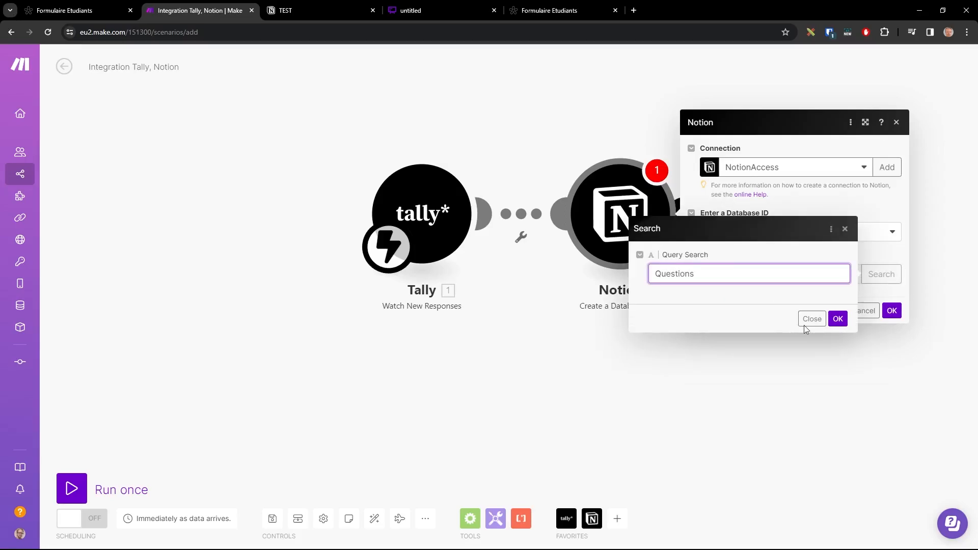
{"action": "left_click", "coordinate": [838, 319]}
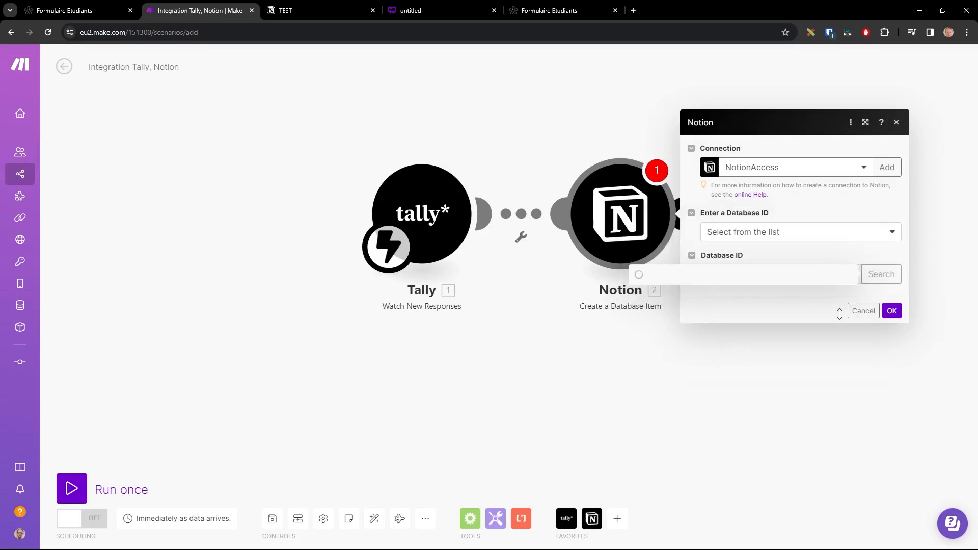
{"action": "left_click", "coordinate": [813, 315]}
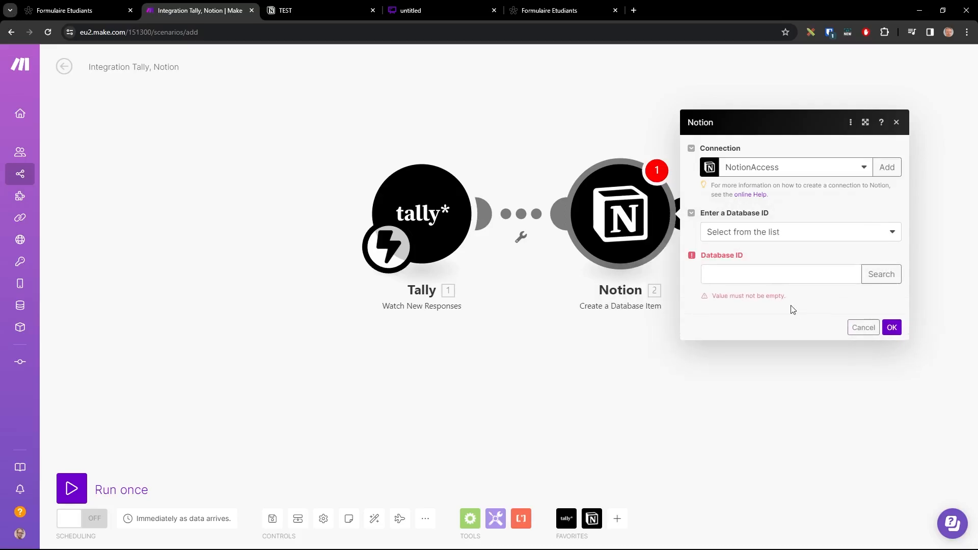
{"action": "left_click", "coordinate": [863, 327]}
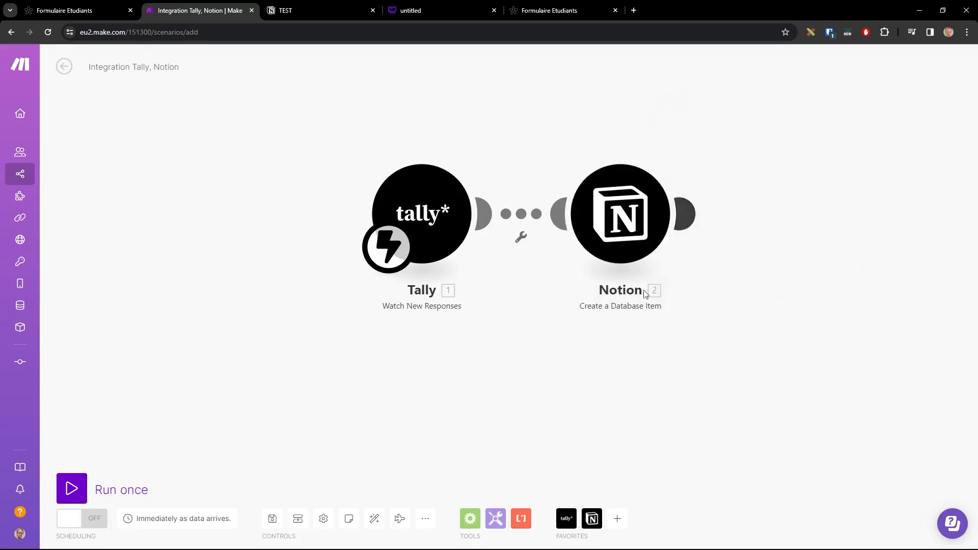
Step: Reselect the last My New Response webhook in the Tally trigger and save the module
{"action": "left_click", "coordinate": [430, 225]}
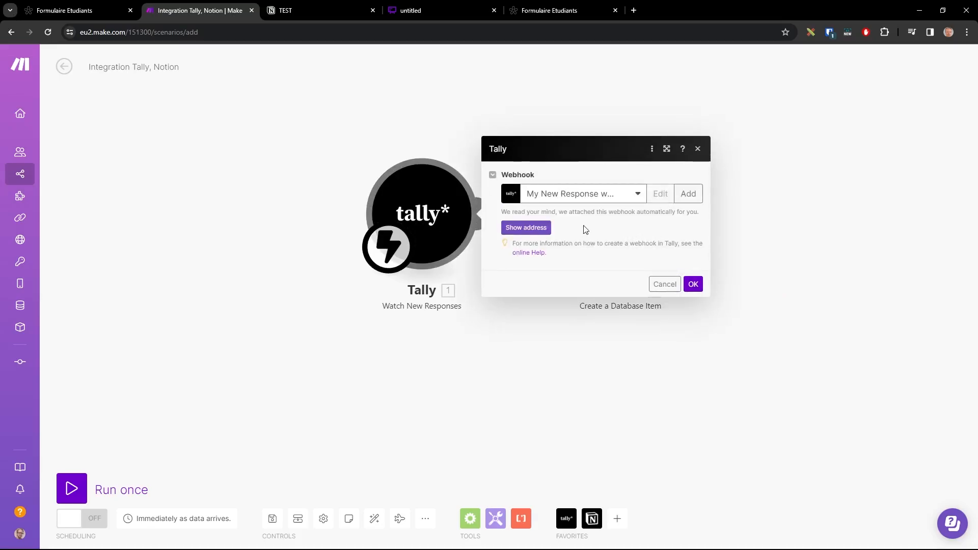
{"action": "left_click", "coordinate": [631, 198]}
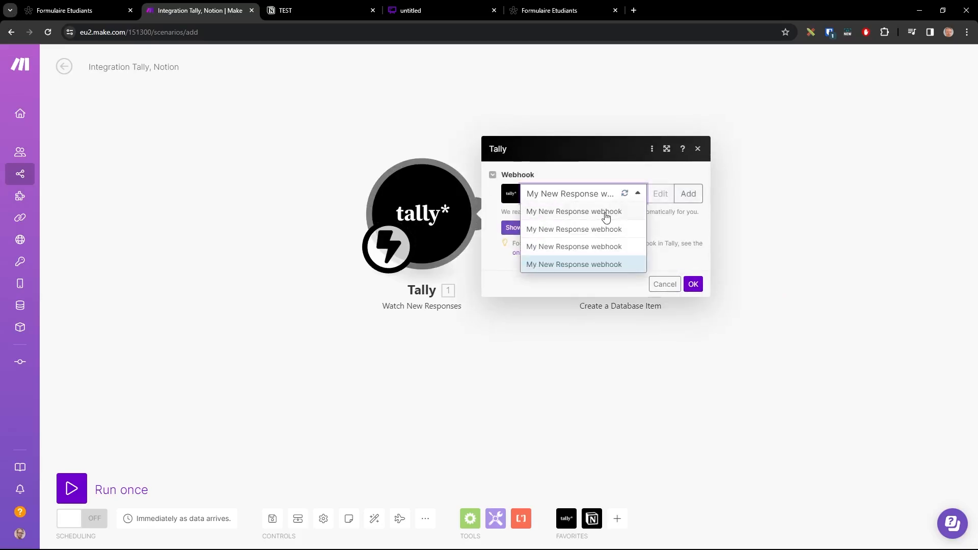
{"action": "left_click", "coordinate": [606, 279]}
{"action": "left_click", "coordinate": [694, 284]}
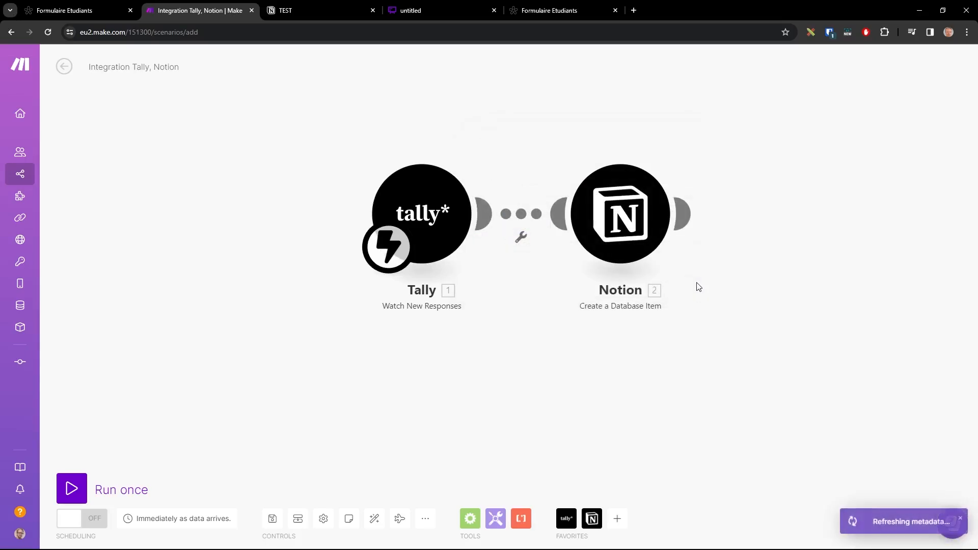
{"action": "left_click", "coordinate": [438, 224]}
{"action": "left_click", "coordinate": [596, 199]}
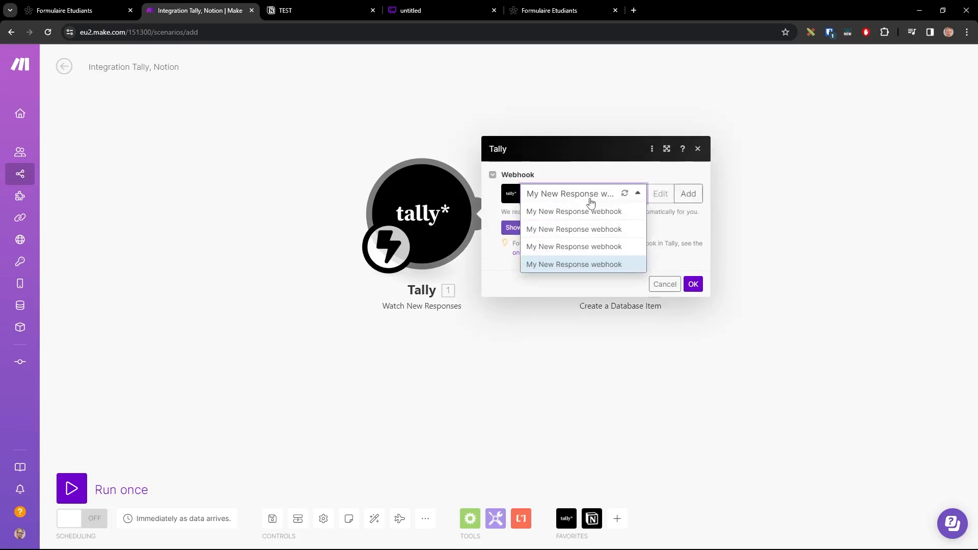
{"action": "left_click", "coordinate": [573, 264]}
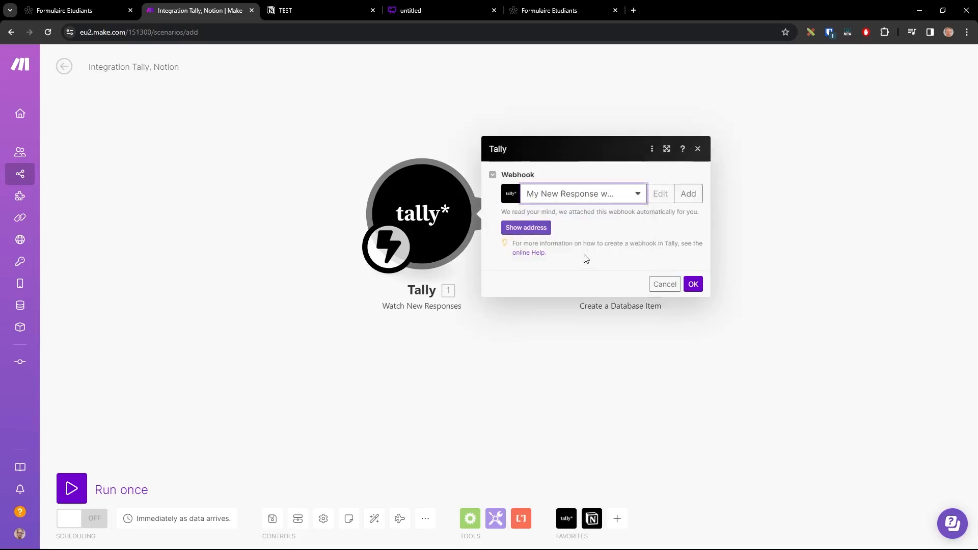
{"action": "left_click", "coordinate": [691, 283]}
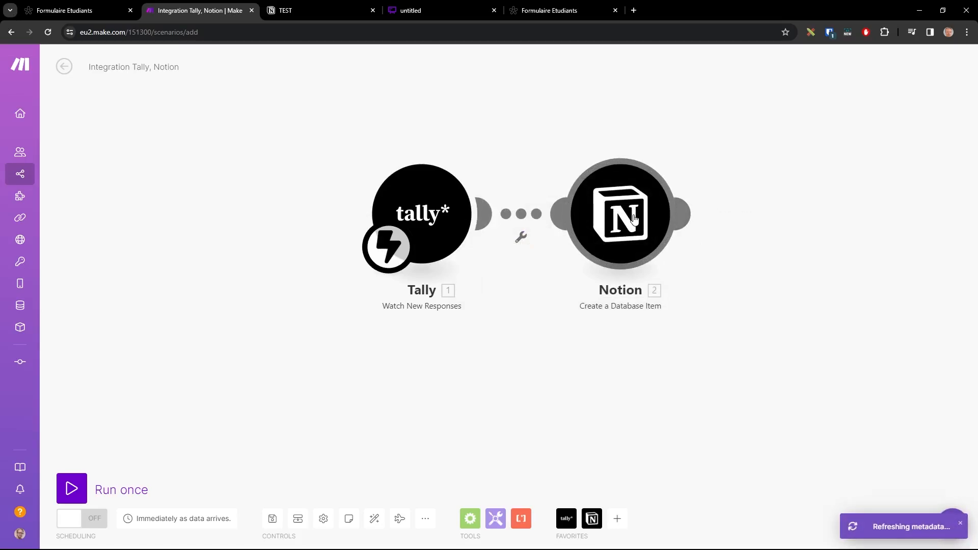
Step: Search for and choose the Questions database in the Notion module using myConnection, and compare its fields with the table on the TEST page
{"action": "left_click", "coordinate": [634, 219]}
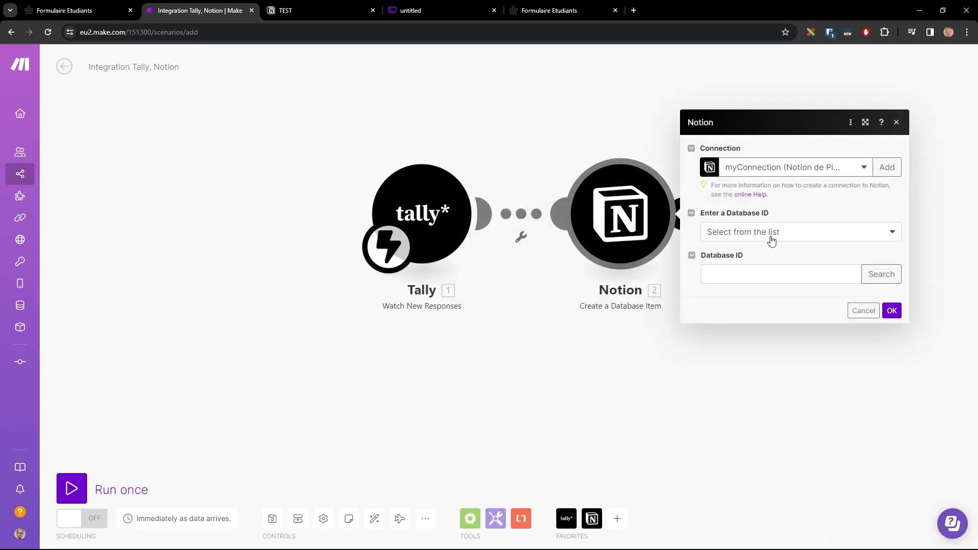
{"action": "left_click", "coordinate": [790, 237]}
{"action": "left_click", "coordinate": [803, 243]}
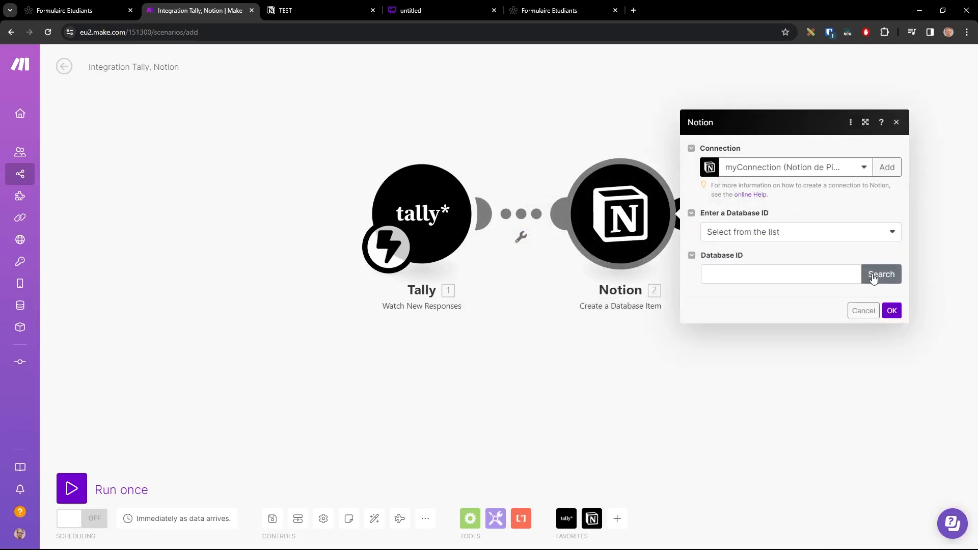
{"action": "left_click", "coordinate": [881, 274]}
{"action": "left_click", "coordinate": [744, 272]}
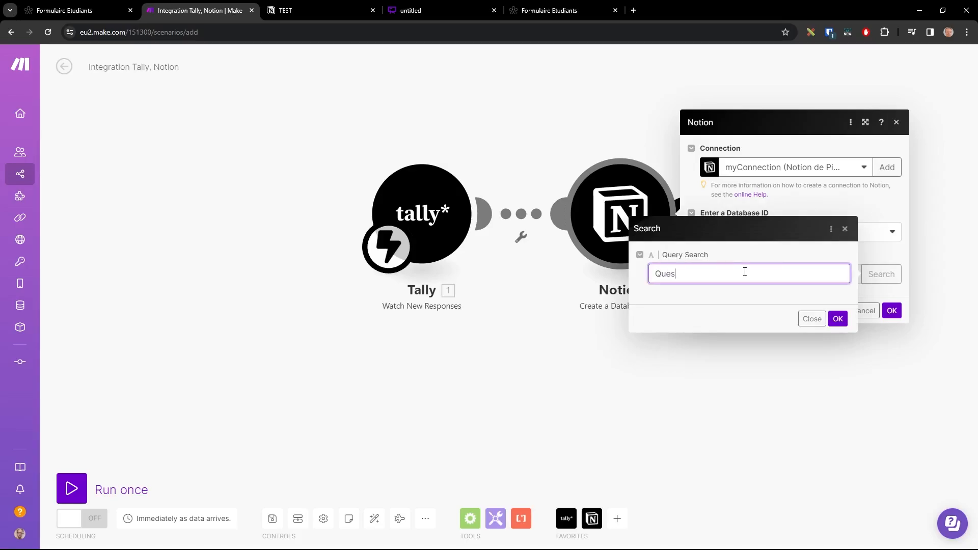
{"action": "type", "text": "Quest"}
{"action": "left_click", "coordinate": [838, 319]}
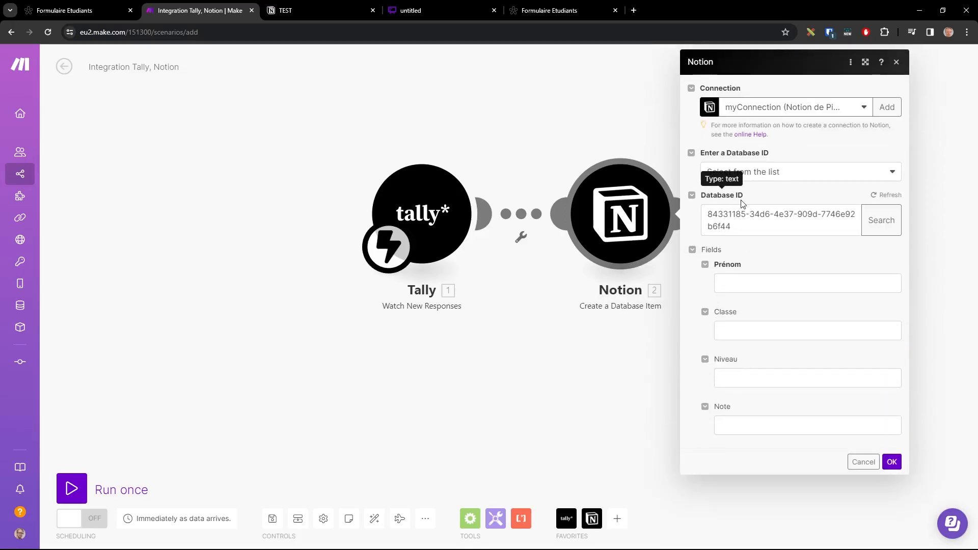
{"action": "left_click", "coordinate": [303, 4]}
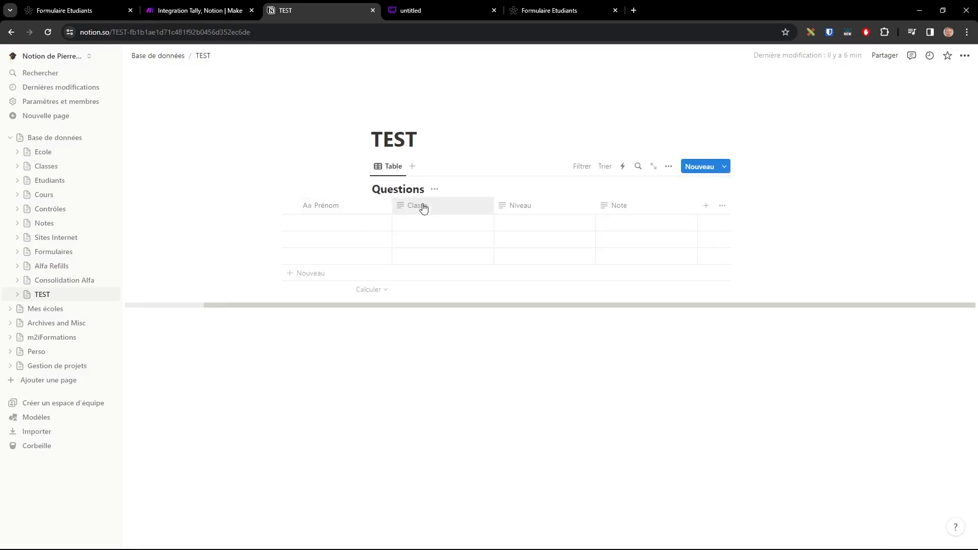
{"action": "left_click", "coordinate": [219, 12]}
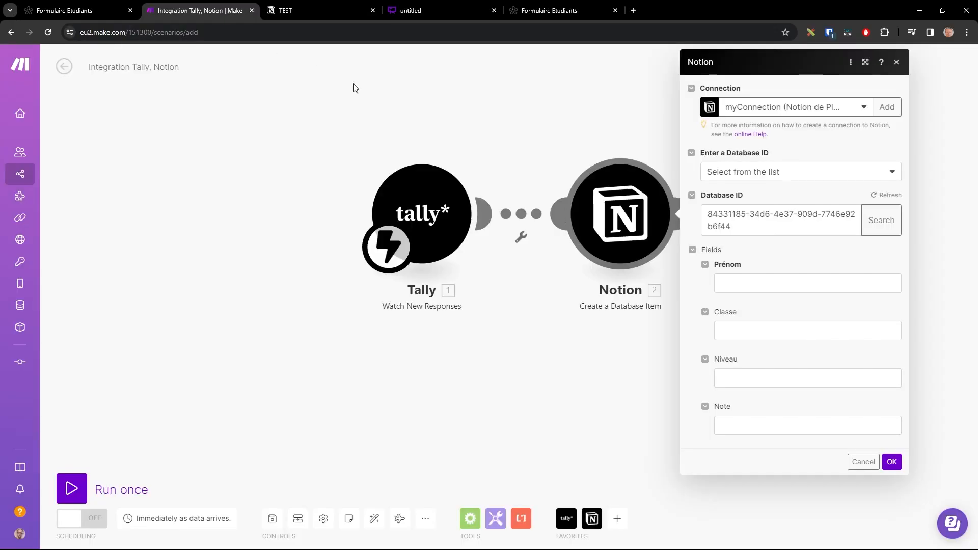
Step: Map Notion's Prénom, Classe, Niveau and Note fields to Tally's Votre prénom, classe, niveau and score values, and save the module
{"action": "left_click", "coordinate": [748, 283]}
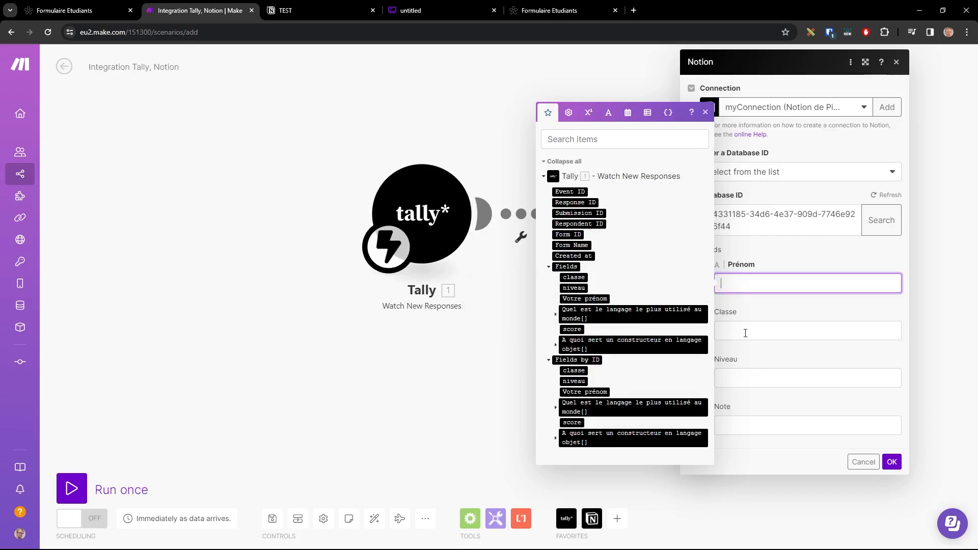
{"action": "left_click", "coordinate": [745, 377]}
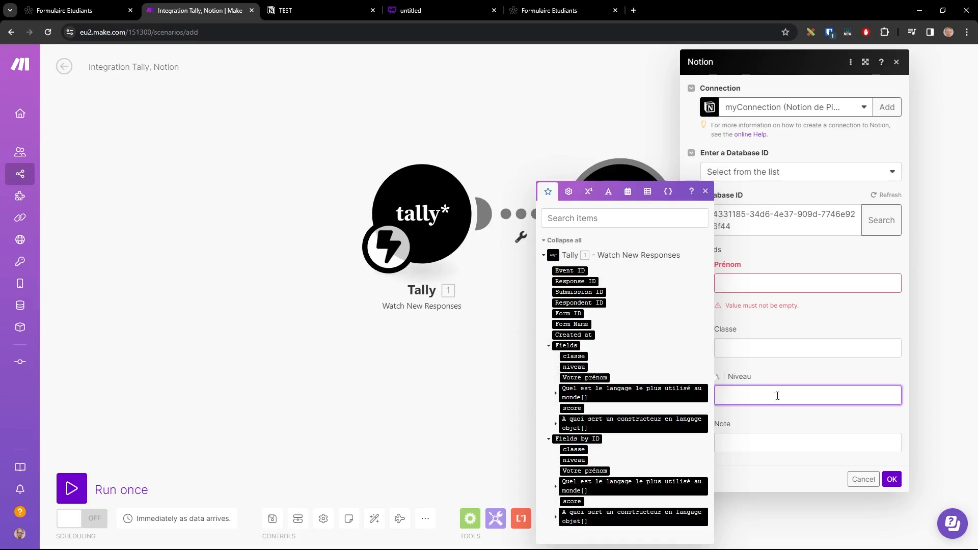
{"action": "left_click", "coordinate": [755, 280]}
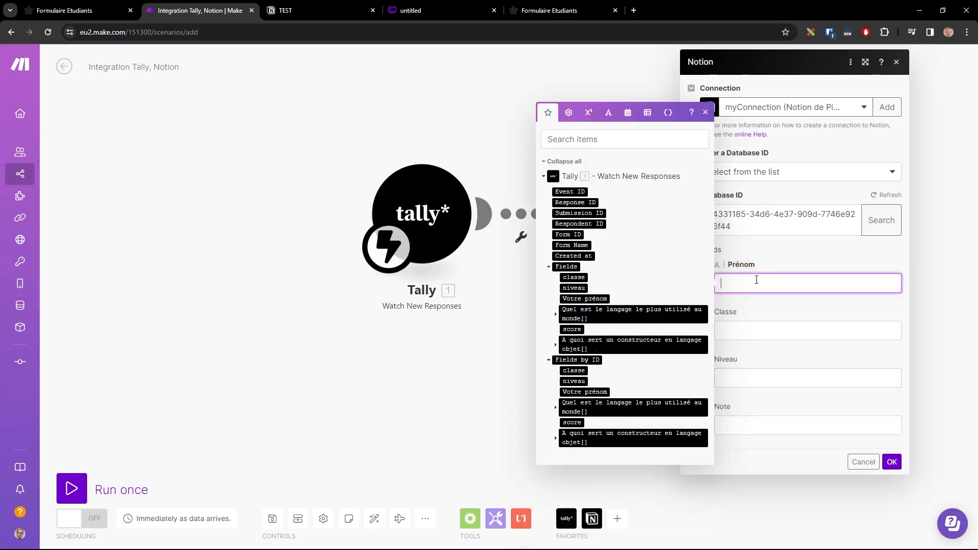
{"action": "left_click", "coordinate": [596, 299]}
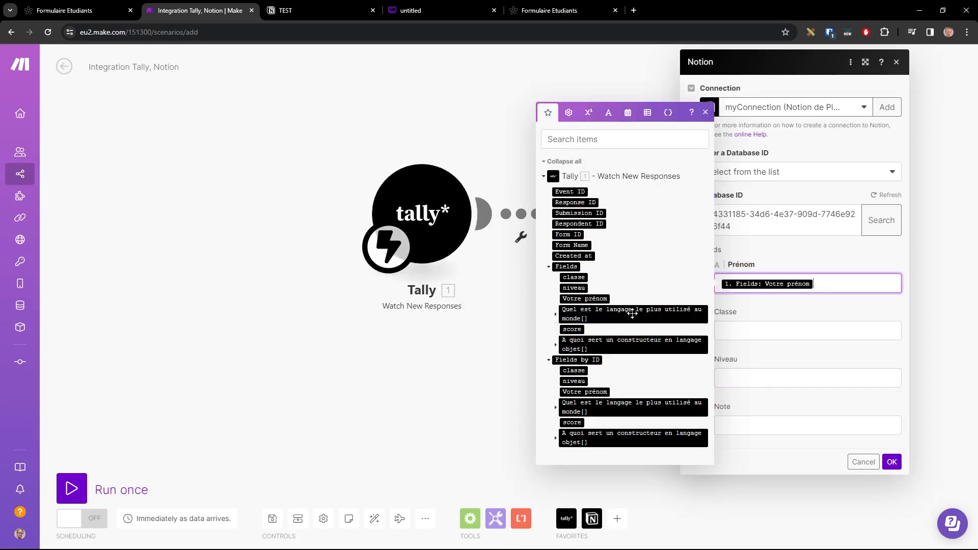
{"action": "left_click", "coordinate": [759, 332]}
{"action": "left_click", "coordinate": [574, 325]}
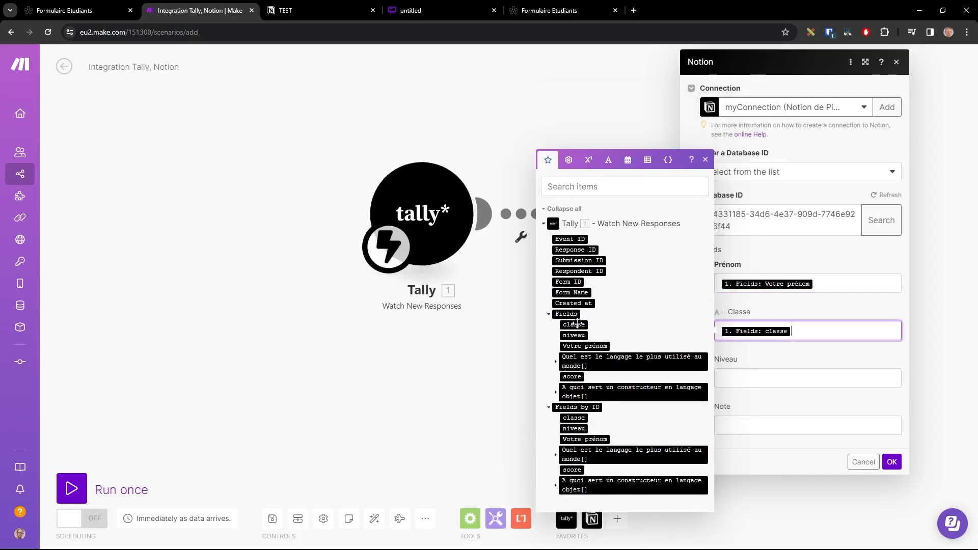
{"action": "left_click", "coordinate": [741, 376]}
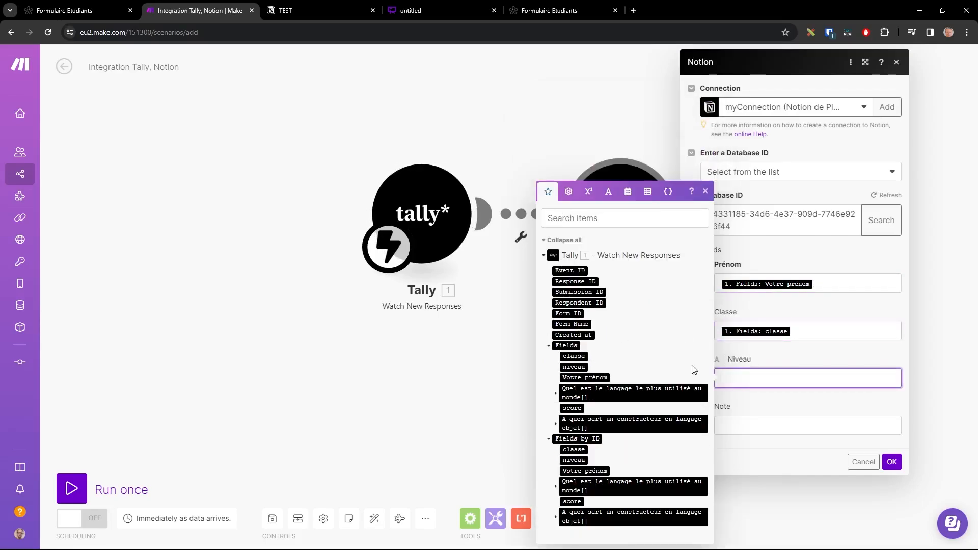
{"action": "left_click", "coordinate": [576, 366]}
{"action": "left_click", "coordinate": [738, 429]}
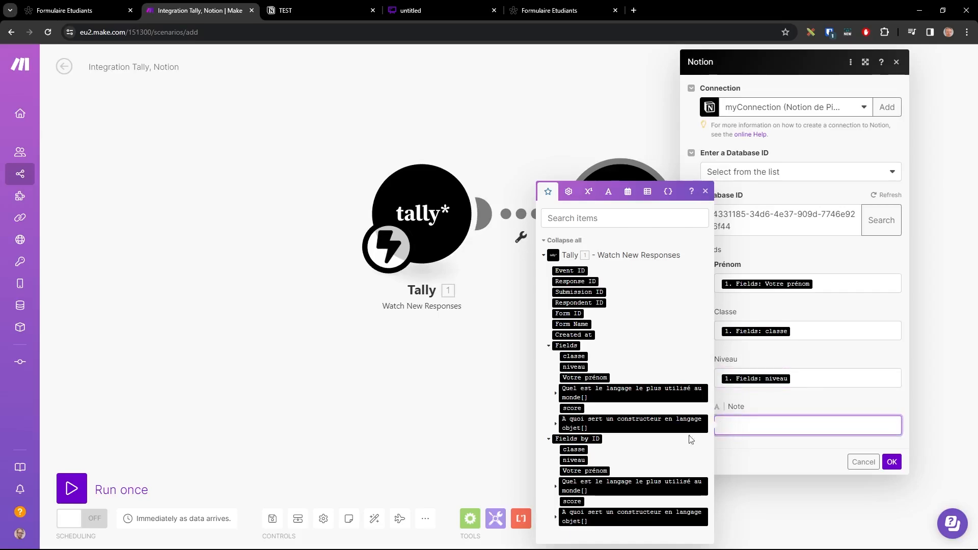
{"action": "left_click", "coordinate": [573, 501]}
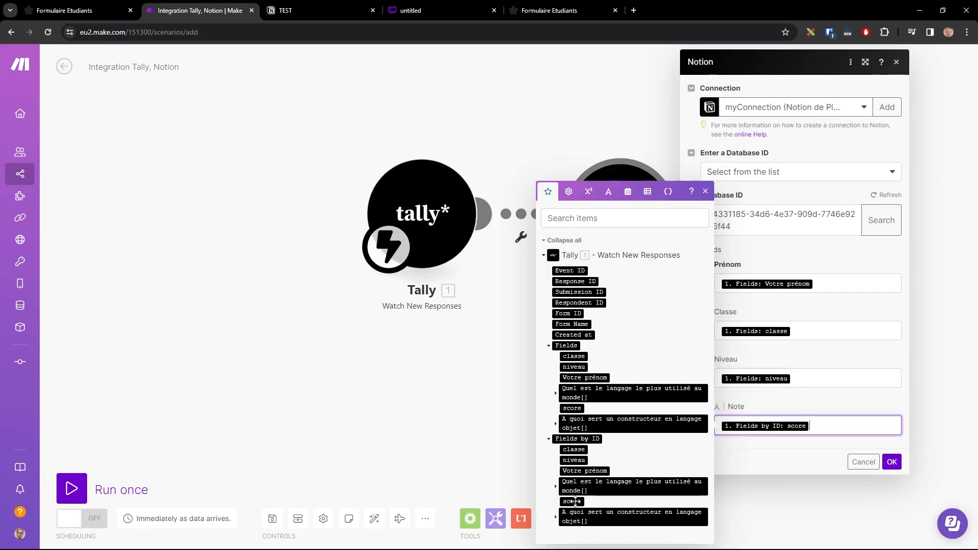
{"action": "left_click", "coordinate": [891, 462]}
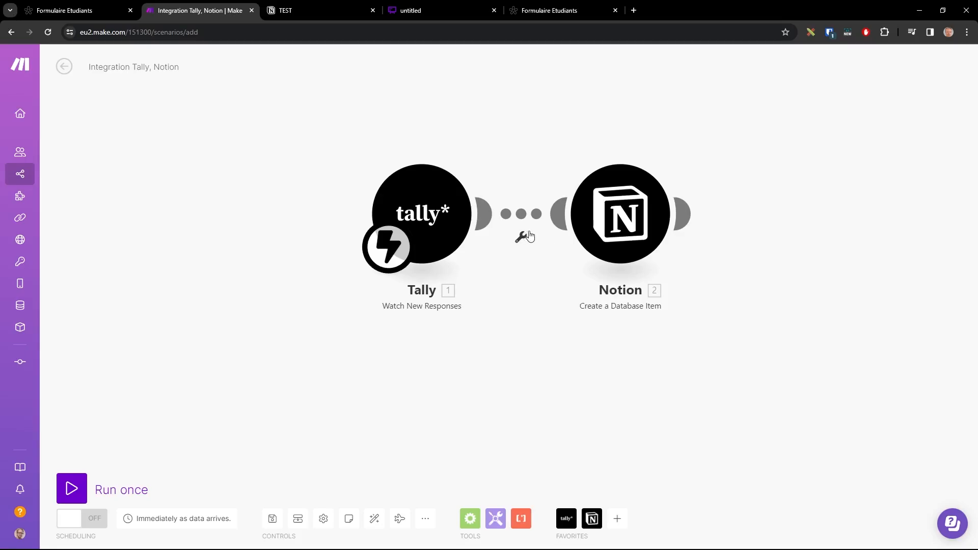
Step: Play the Explain flow animation and run the scenario once so it waits for Tally data
{"action": "left_click", "coordinate": [62, 489]}
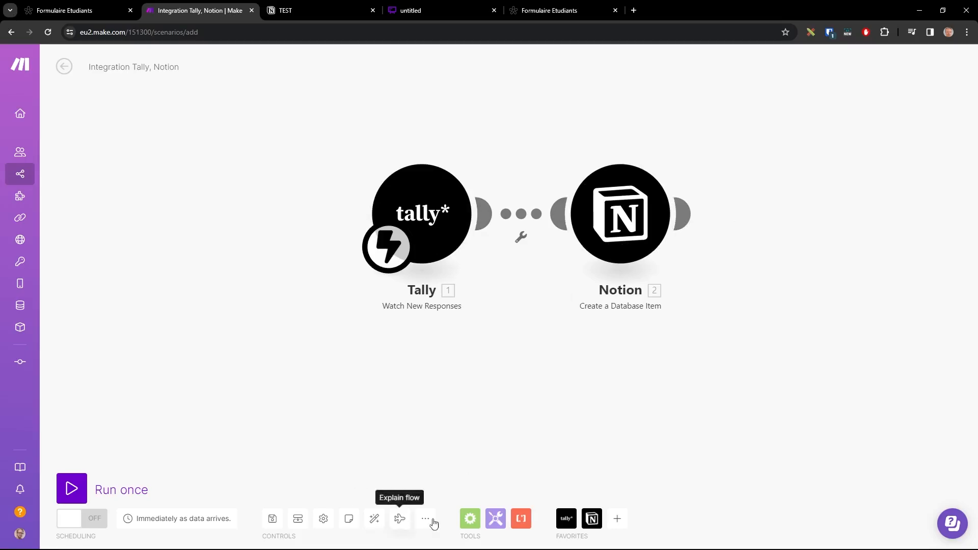
{"action": "left_click", "coordinate": [399, 519]}
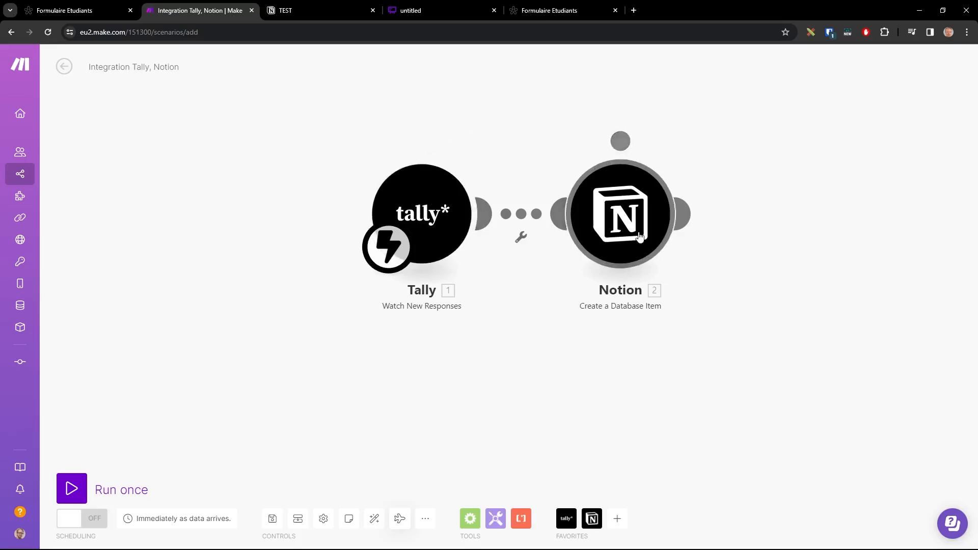
{"action": "left_click", "coordinate": [70, 488]}
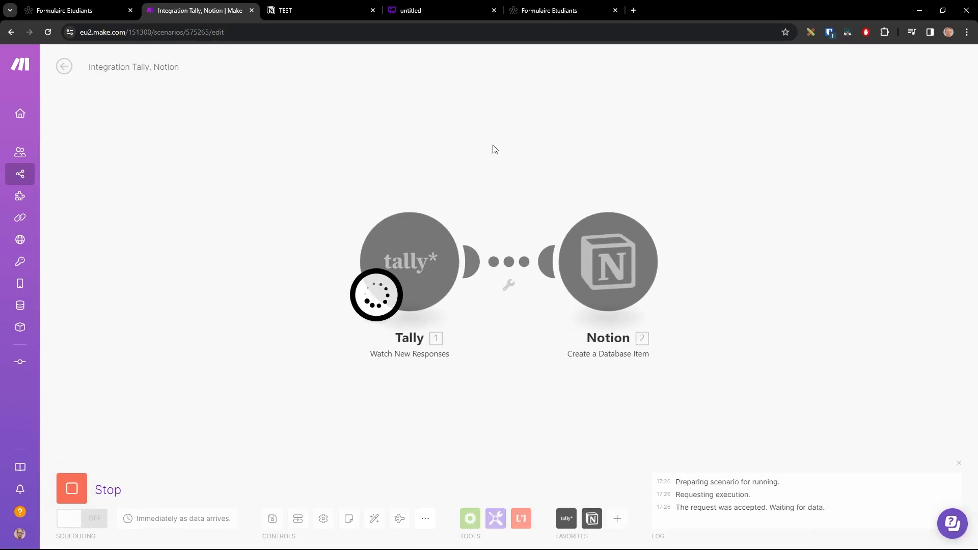
Step: Reload the published Formulaire Etudiants form and submit it with a first name, PHP and "A changer une propriété d'un objet" as answers
{"action": "left_click", "coordinate": [558, 15]}
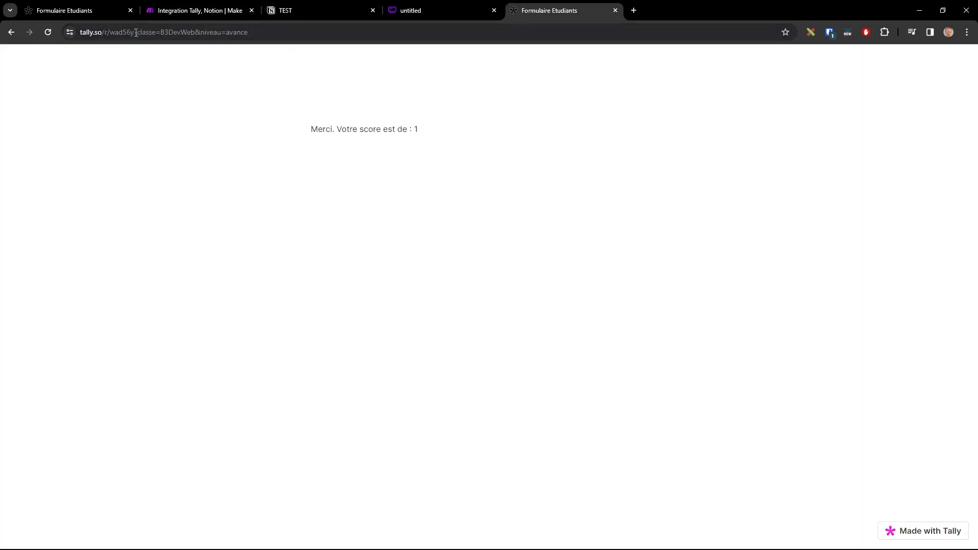
{"action": "left_click", "coordinate": [258, 31]}
{"action": "key", "text": "Return"}
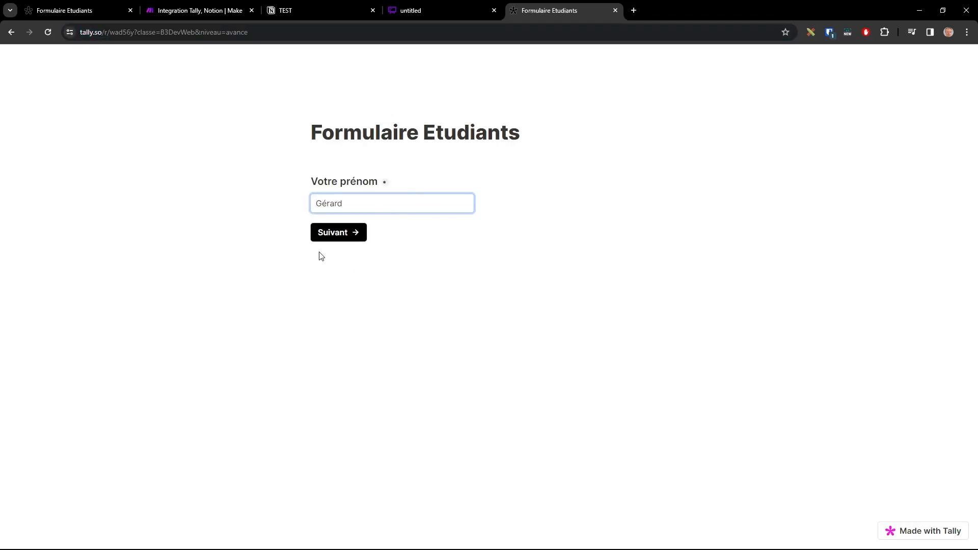
{"action": "type", "text": "Gérard"}
{"action": "left_click", "coordinate": [329, 233]}
{"action": "left_click", "coordinate": [336, 184]}
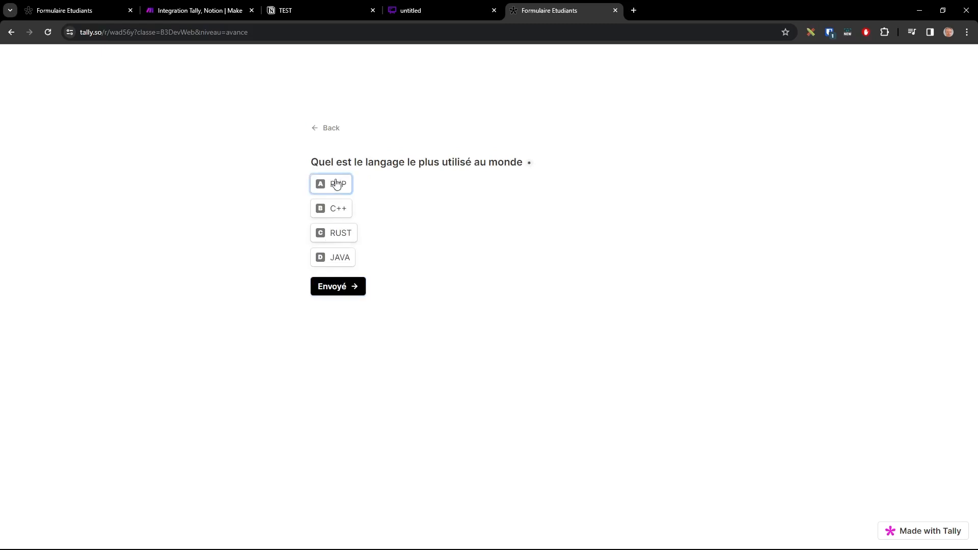
{"action": "left_click", "coordinate": [345, 286]}
{"action": "left_click", "coordinate": [363, 210]}
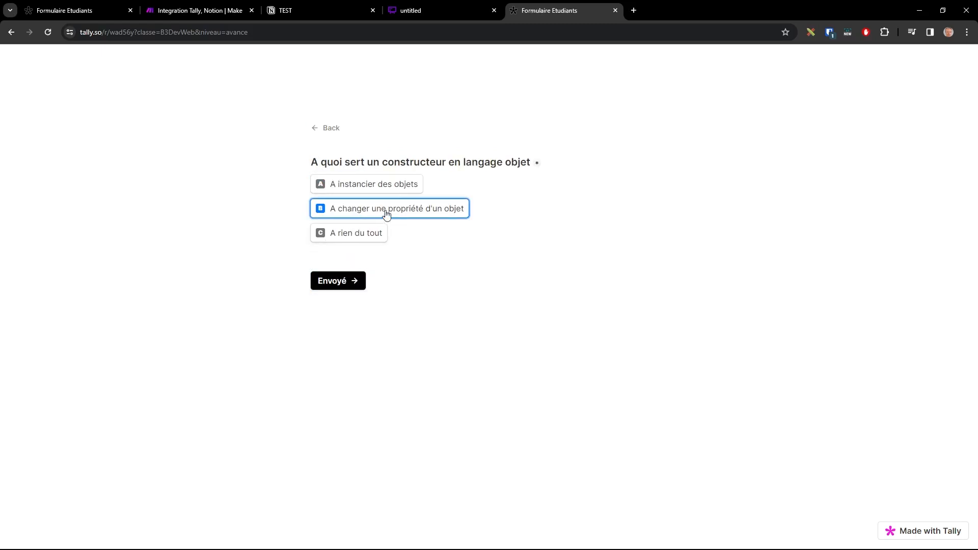
{"action": "left_click", "coordinate": [344, 285]}
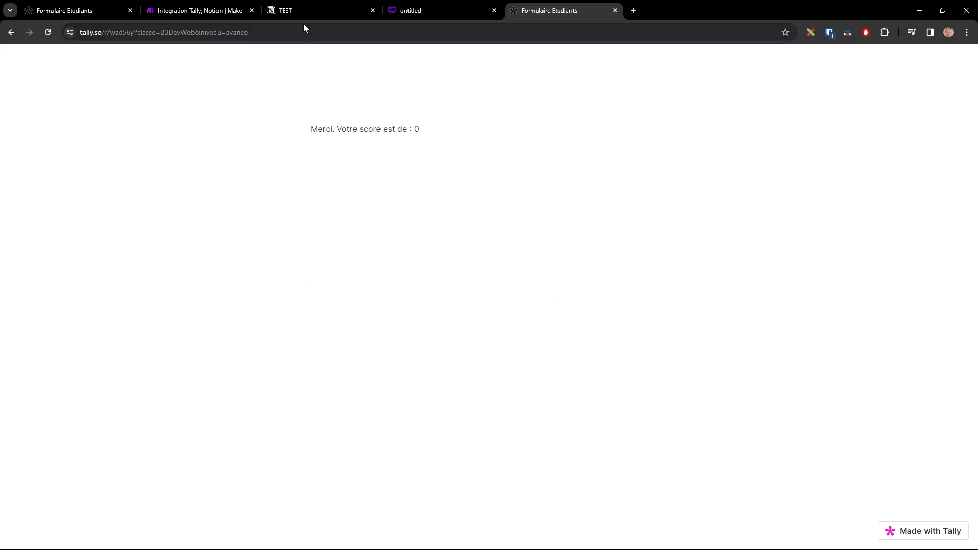
Step: Switch to the Make scenario and inspect the fields received in the Tally module's run output
{"action": "left_click", "coordinate": [440, 9]}
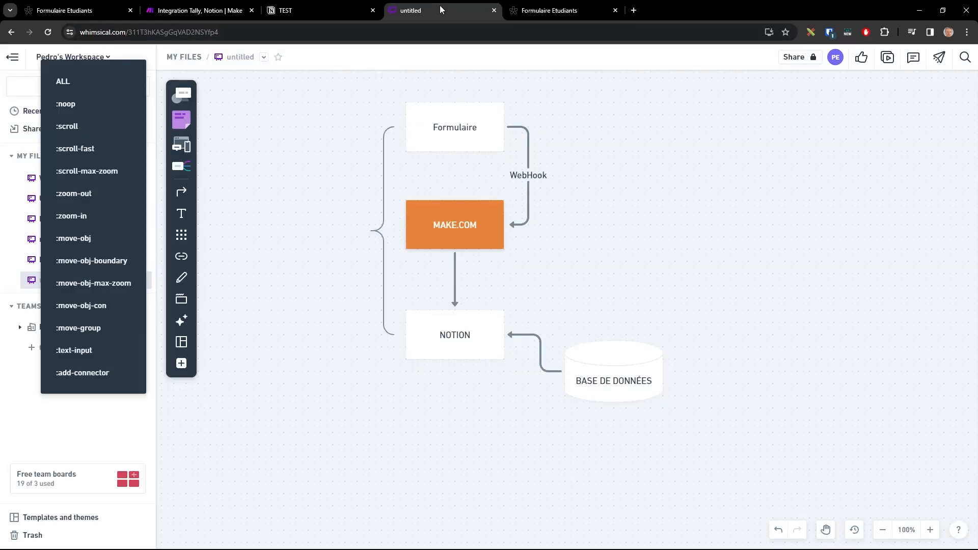
{"action": "left_click", "coordinate": [180, 13]}
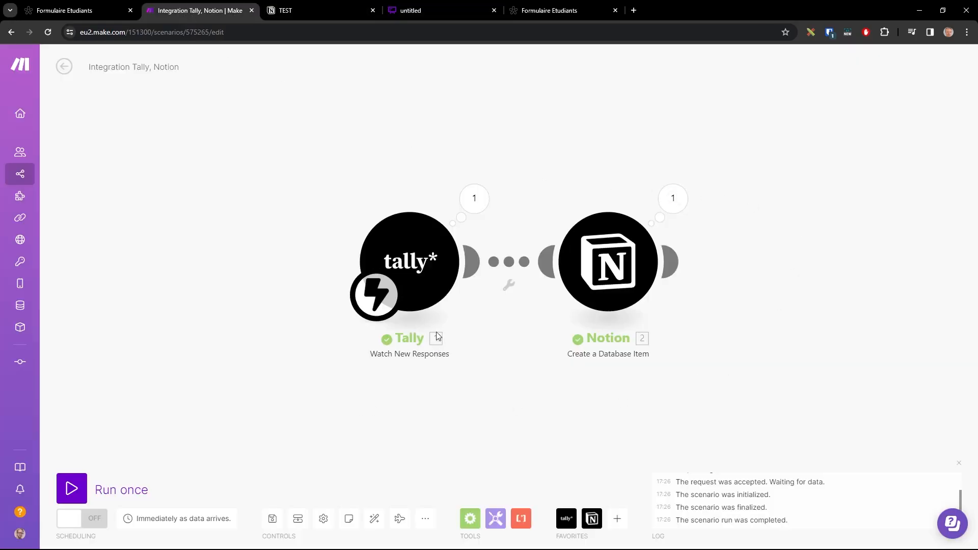
{"action": "left_click", "coordinate": [474, 200]}
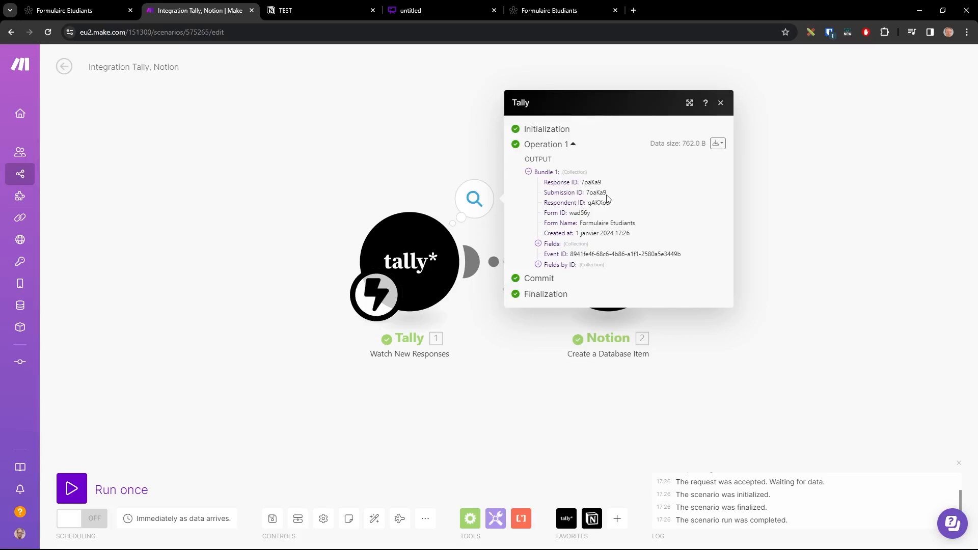
{"action": "left_click", "coordinate": [539, 244]}
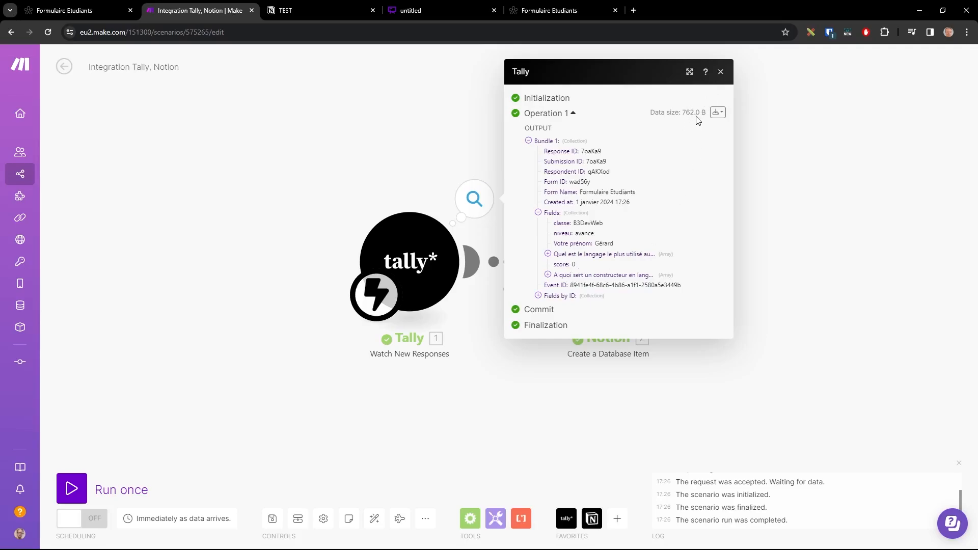
{"action": "left_click", "coordinate": [721, 72]}
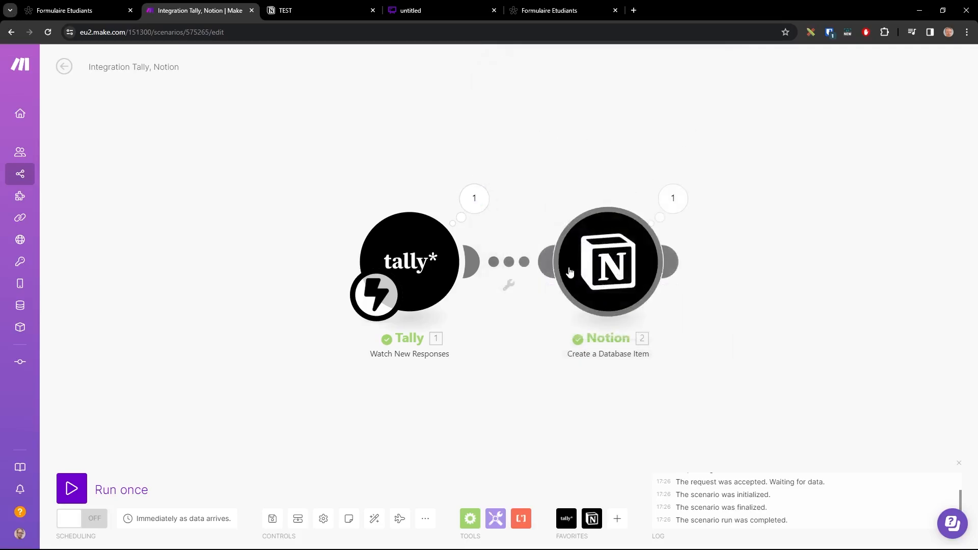
Step: Examine the Notion module's run output, including its Properties array
{"action": "left_click", "coordinate": [673, 203]}
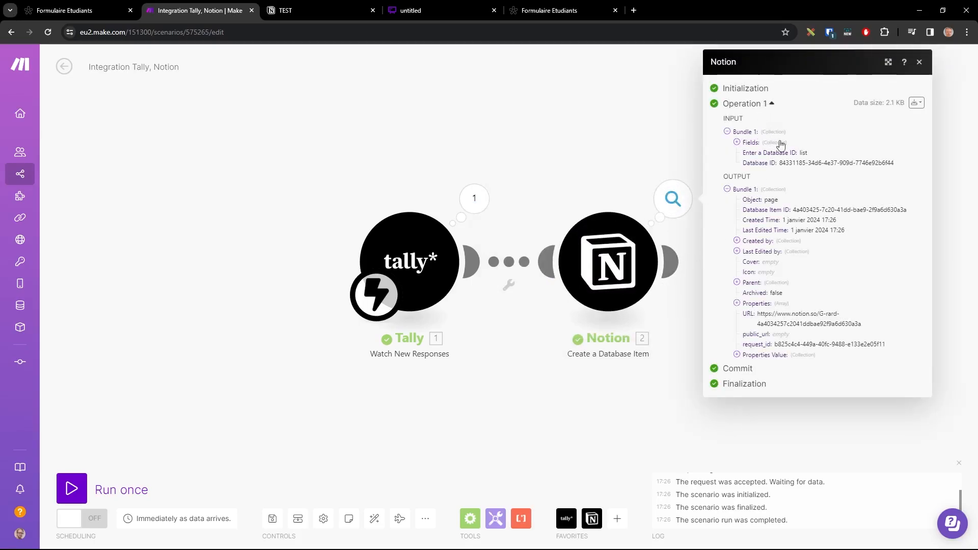
{"action": "left_click", "coordinate": [736, 303]}
{"action": "left_click", "coordinate": [746, 315]}
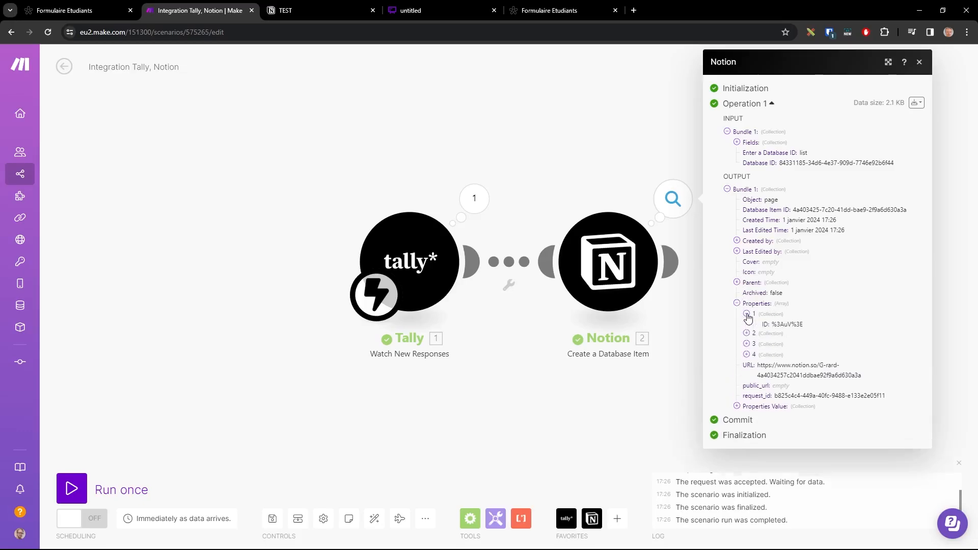
{"action": "left_click", "coordinate": [747, 314]}
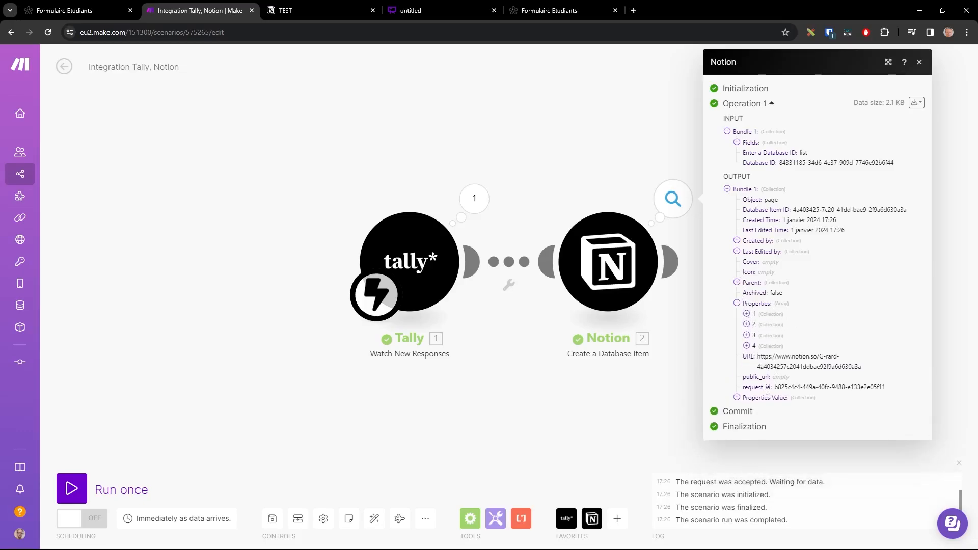
Step: Inspect the Classe and Niveau entries under Properties Value in the Notion output, and close the output
{"action": "left_click", "coordinate": [736, 397]}
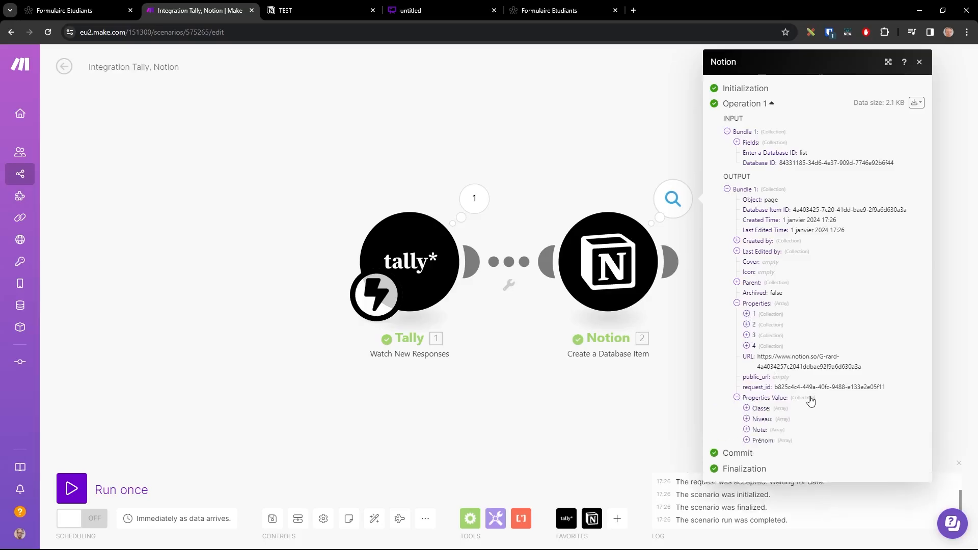
{"action": "left_click", "coordinate": [747, 408]}
{"action": "left_click", "coordinate": [756, 419]}
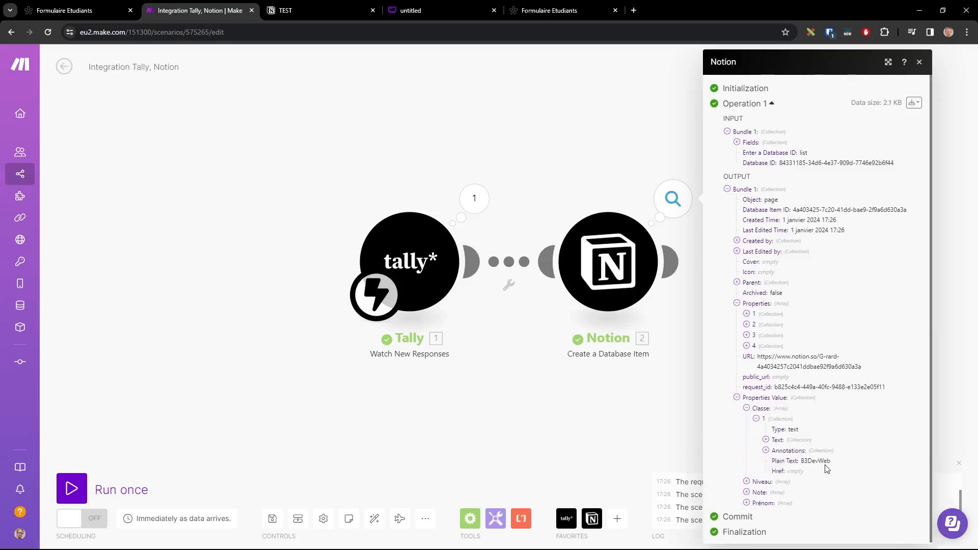
{"action": "left_click", "coordinate": [757, 419]}
{"action": "left_click", "coordinate": [747, 430]}
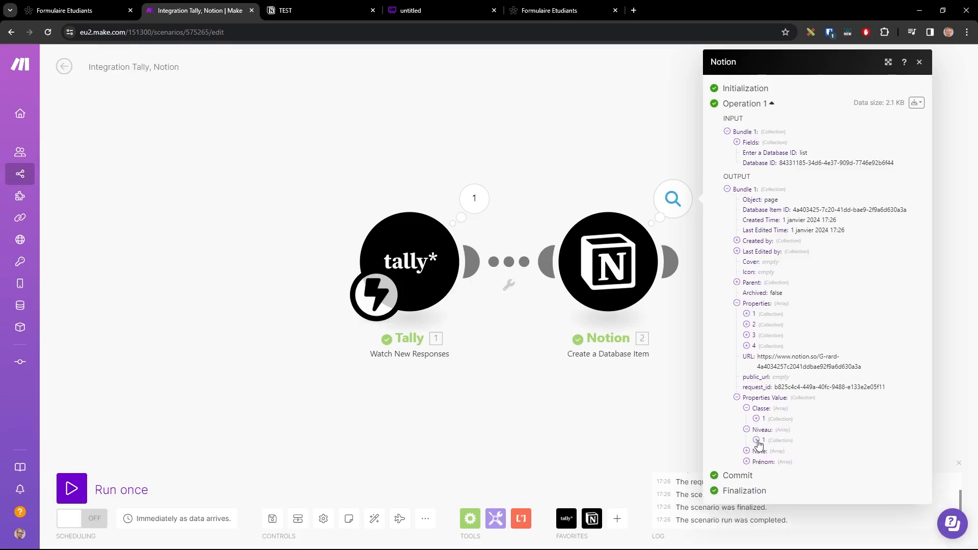
{"action": "left_click", "coordinate": [757, 440]}
{"action": "left_click", "coordinate": [757, 440]}
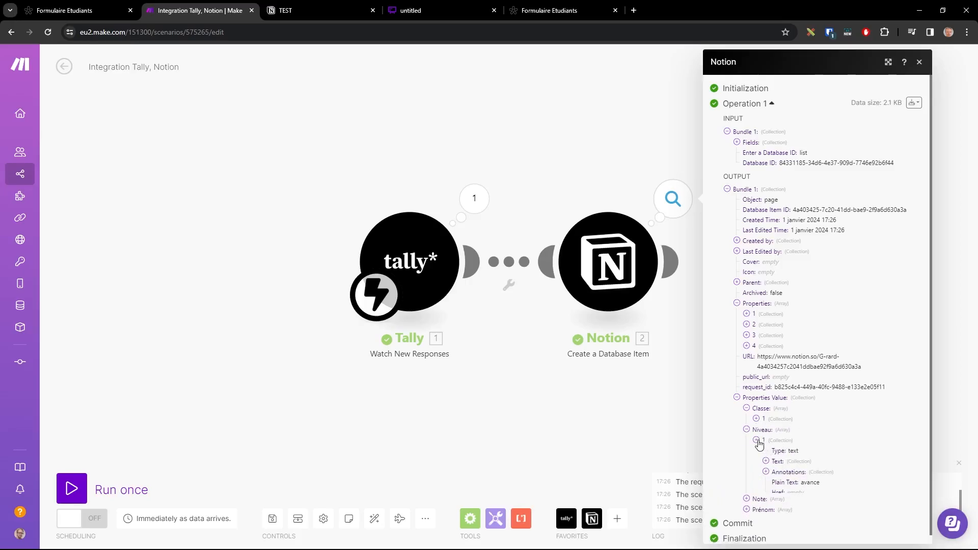
{"action": "left_click", "coordinate": [747, 430]}
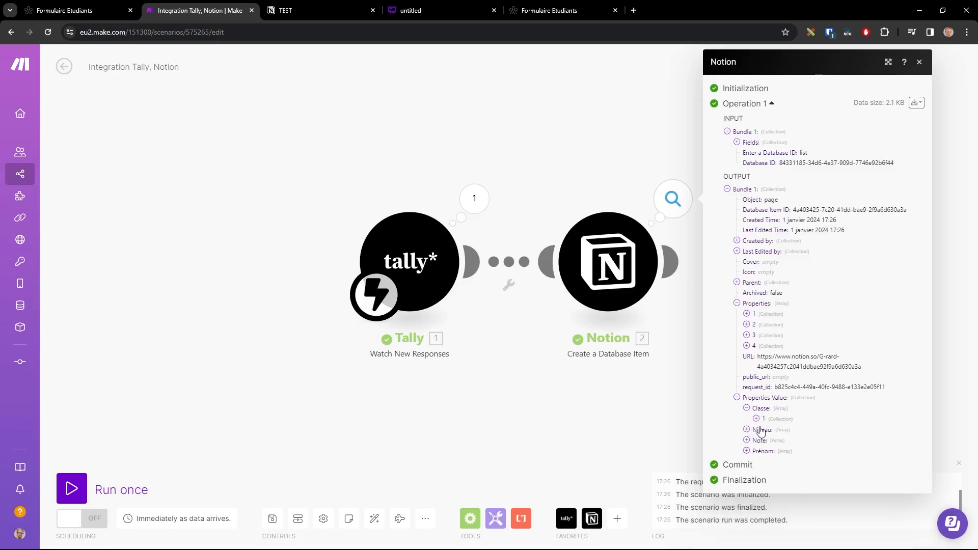
{"action": "left_click", "coordinate": [531, 474]}
Step: Compare the Questions table on Notion's TEST page with Formulaire Etudiants' submissions in Tally, and review the flow diagram in Whimsical
{"action": "left_click", "coordinate": [298, 12]}
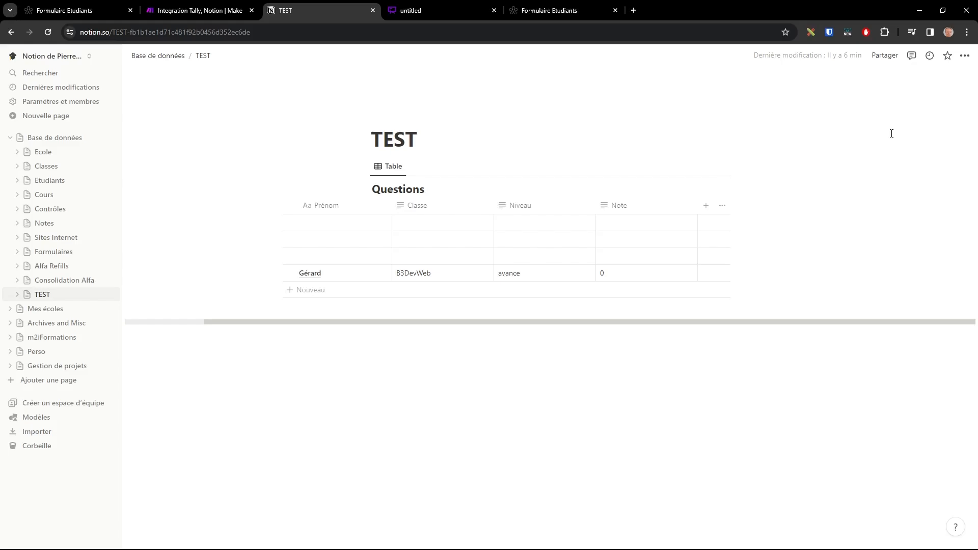
{"action": "left_click", "coordinate": [89, 12]}
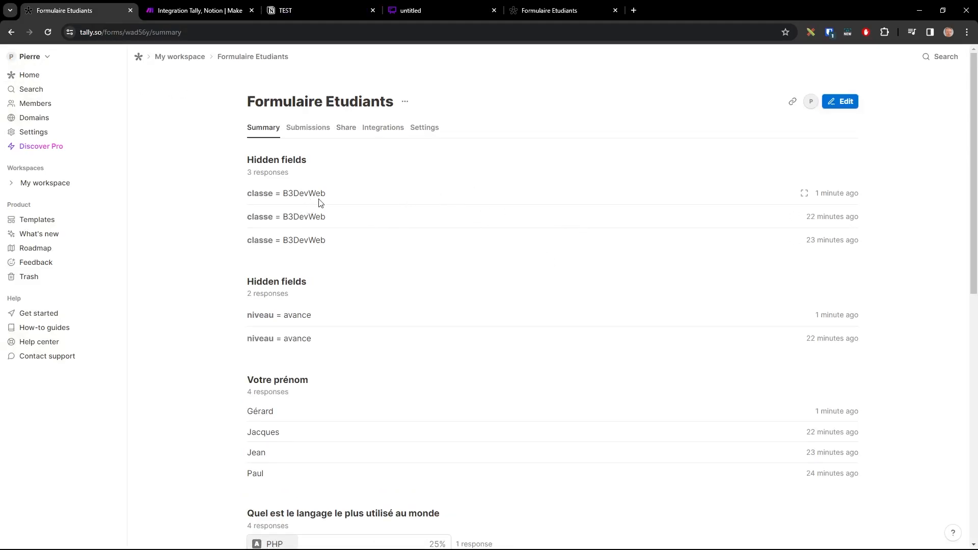
{"action": "left_click", "coordinate": [319, 139]}
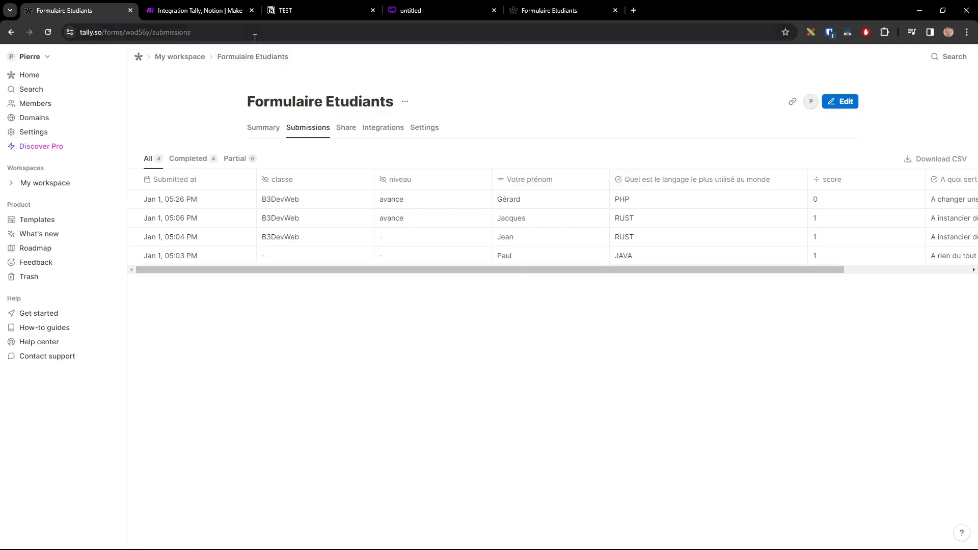
{"action": "left_click", "coordinate": [420, 12]}
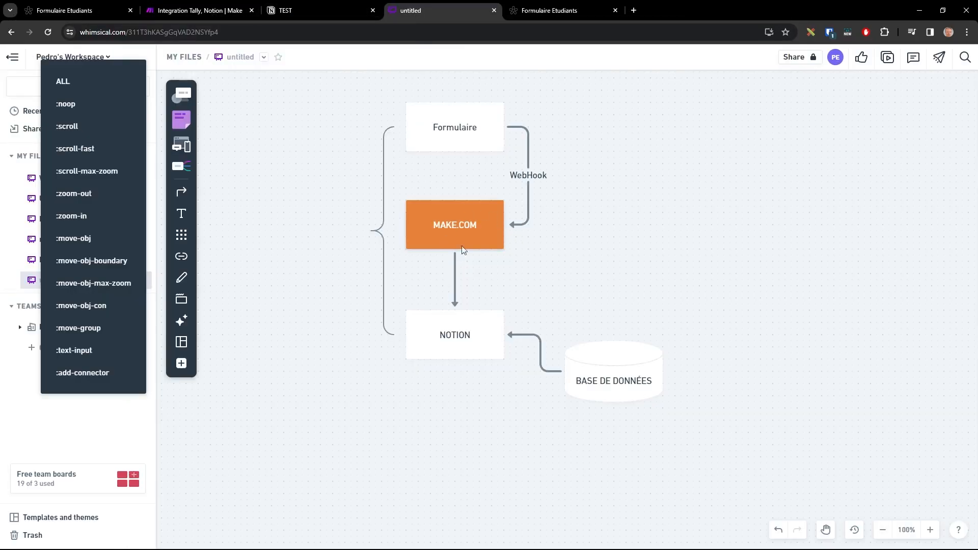
Step: Return to the Integration Tally, Notion scenario in Make and switch its scheduling on so it runs immediately as data arrives
{"action": "left_click", "coordinate": [222, 12]}
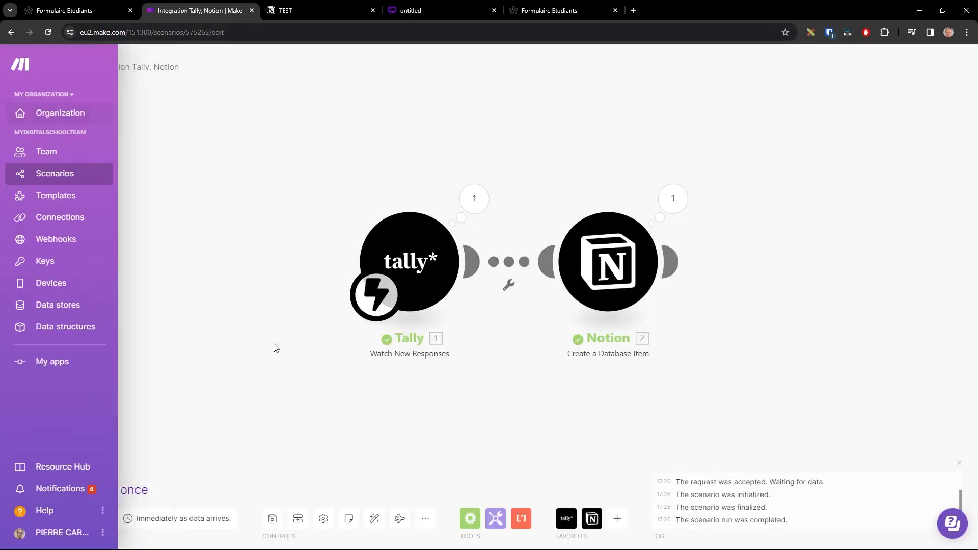
{"action": "left_click", "coordinate": [92, 519]}
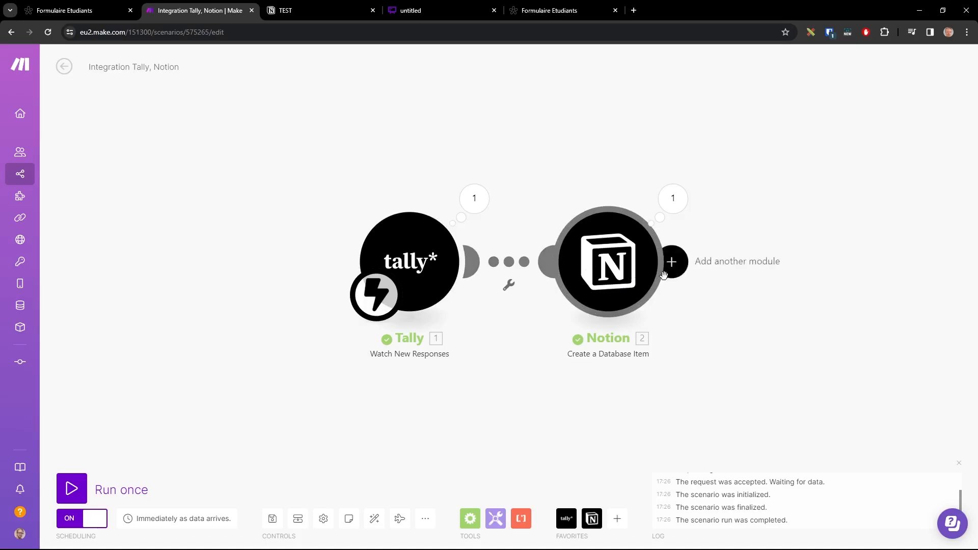
{"action": "left_click", "coordinate": [512, 546]}
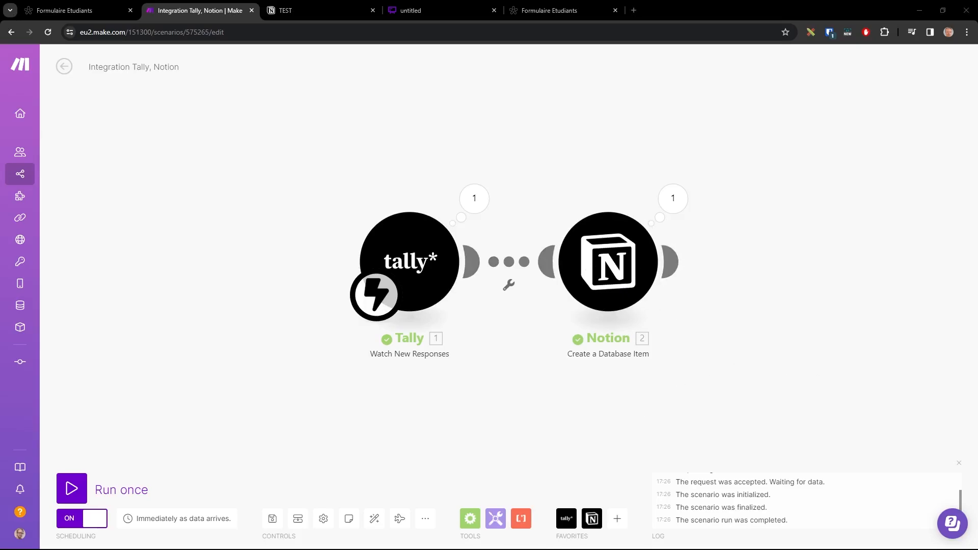